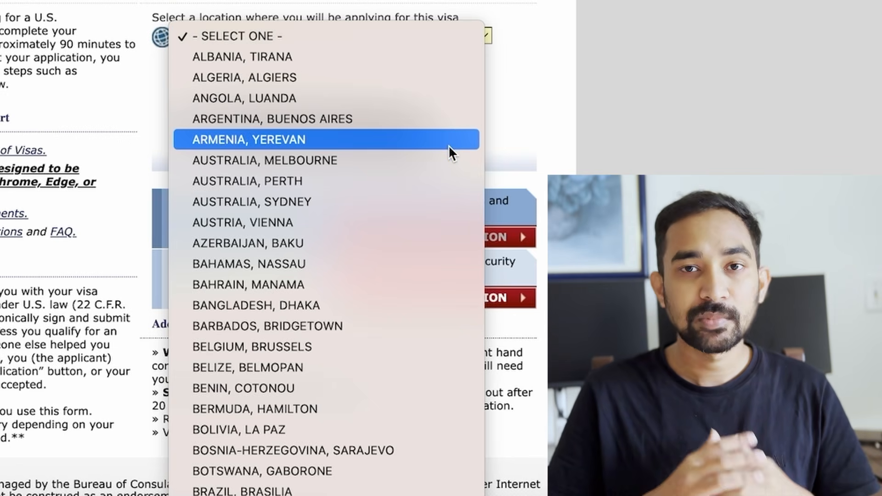
Step: Choose INDIA, NEW DELHI as the location, enter the verification code, and start a new application
key("d")
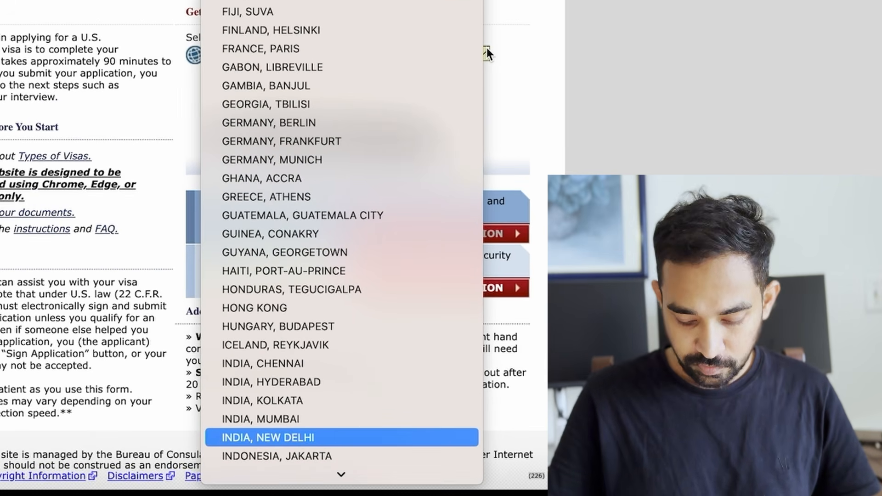
key("Return")
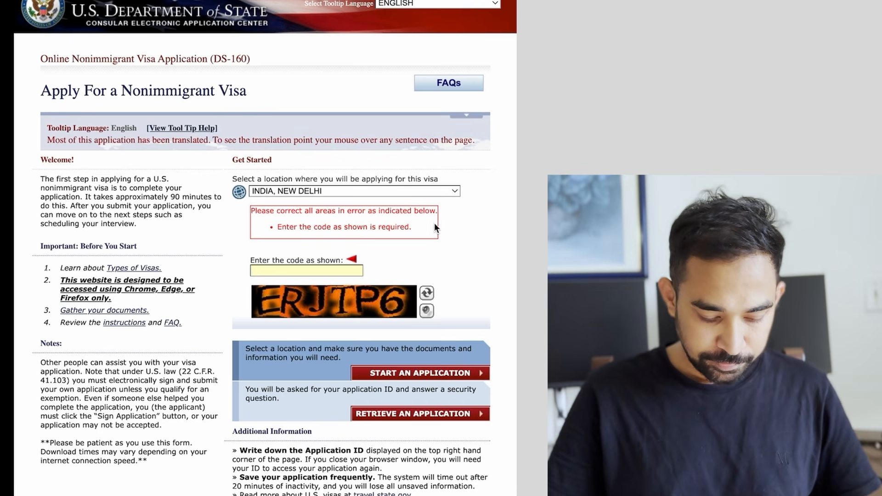
type("ERJT")
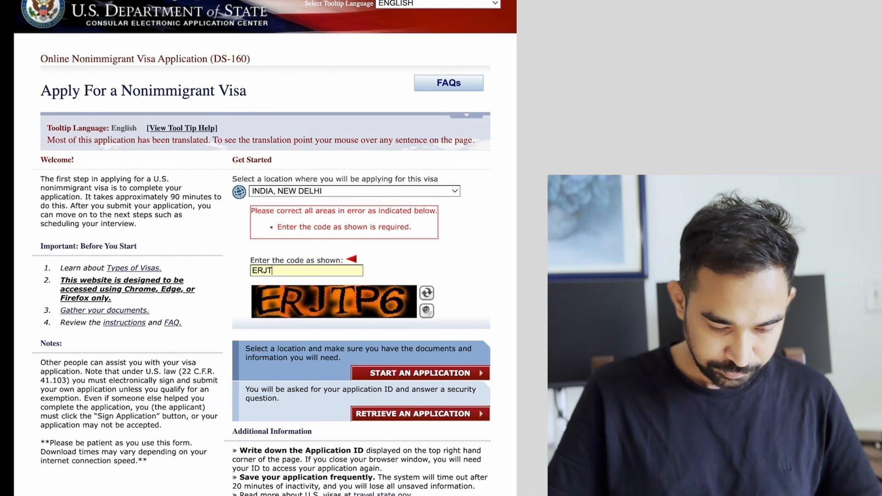
type("P6")
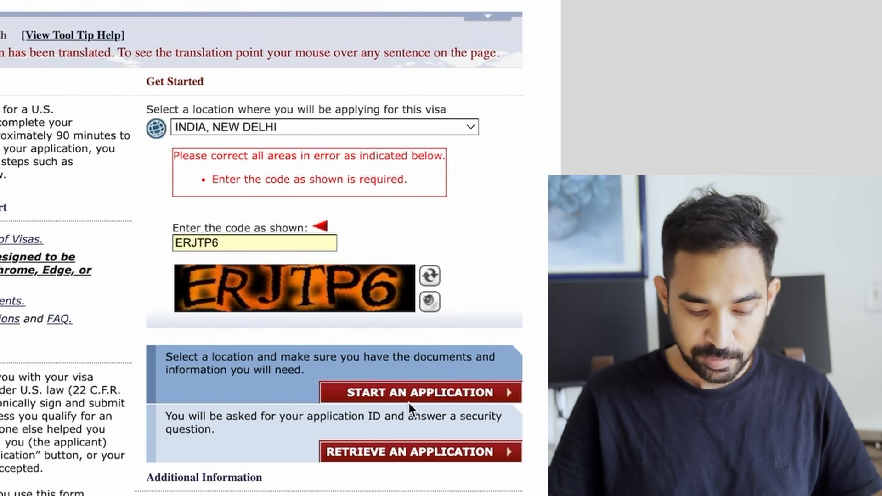
left_click(409, 398)
Step: Review the notices page and select the Application ID to note it down
scroll(351, 201, "down", 1)
scroll(353, 205, "up", 3)
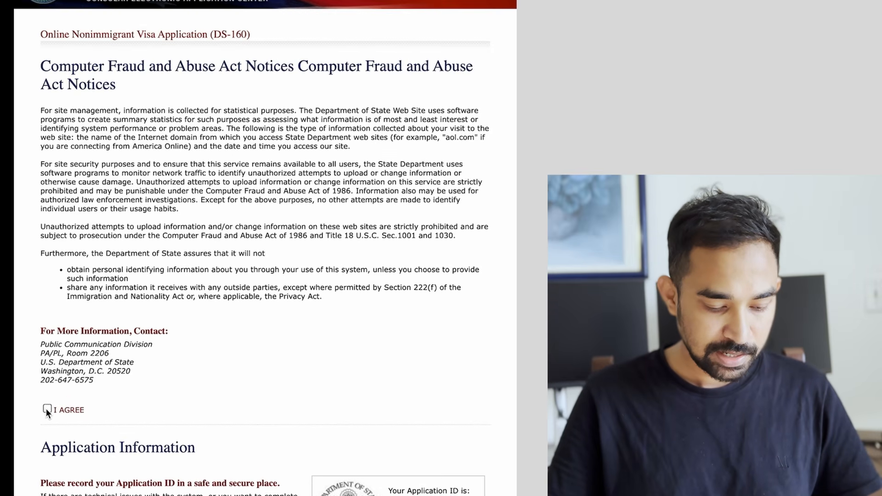
scroll(224, 359, "down", 6)
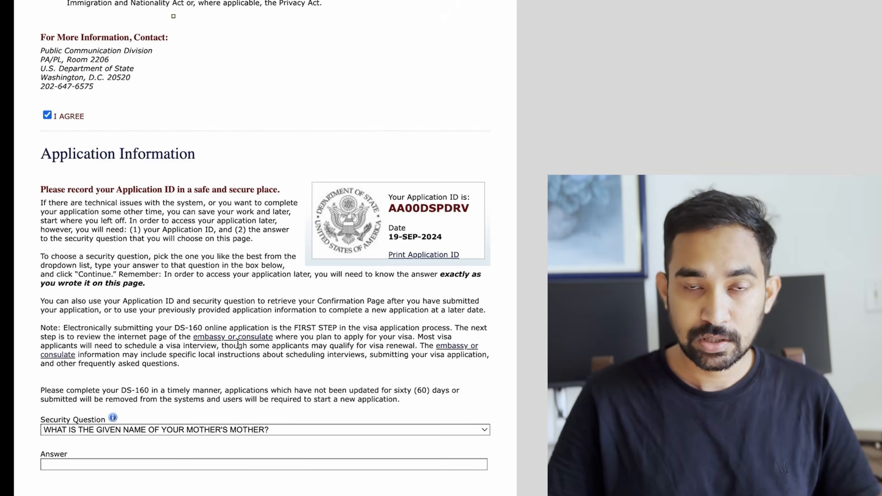
scroll(238, 344, "up", 2)
double_click(441, 270)
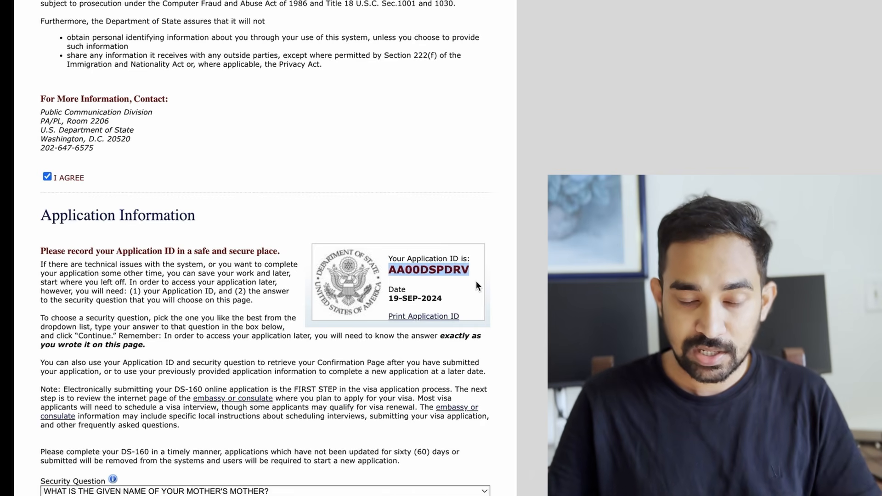
Step: Choose the oldest sibling's middle name security question, enter an answer, and continue to Personal Information 1
scroll(476, 281, "down", 3)
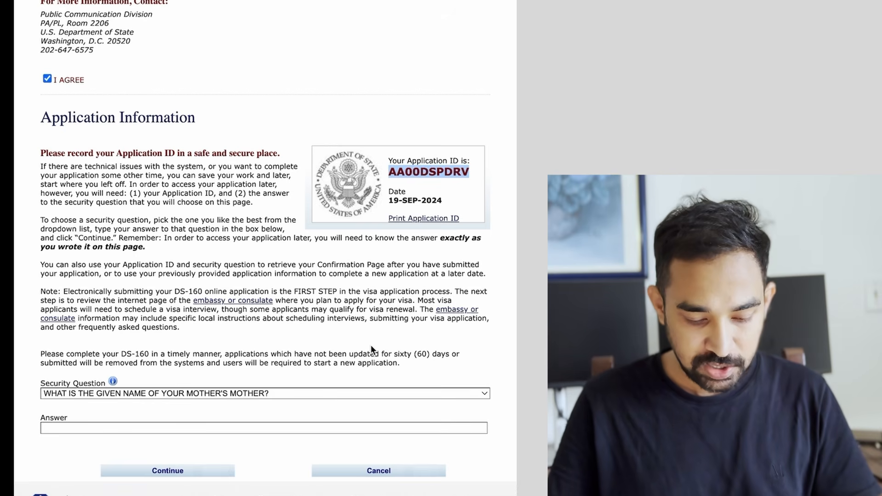
scroll(370, 345, "down", 1)
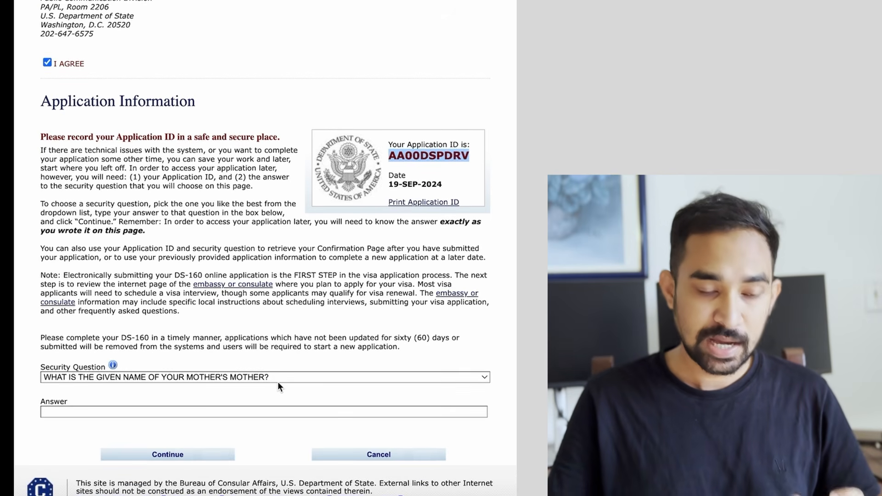
left_click(278, 383)
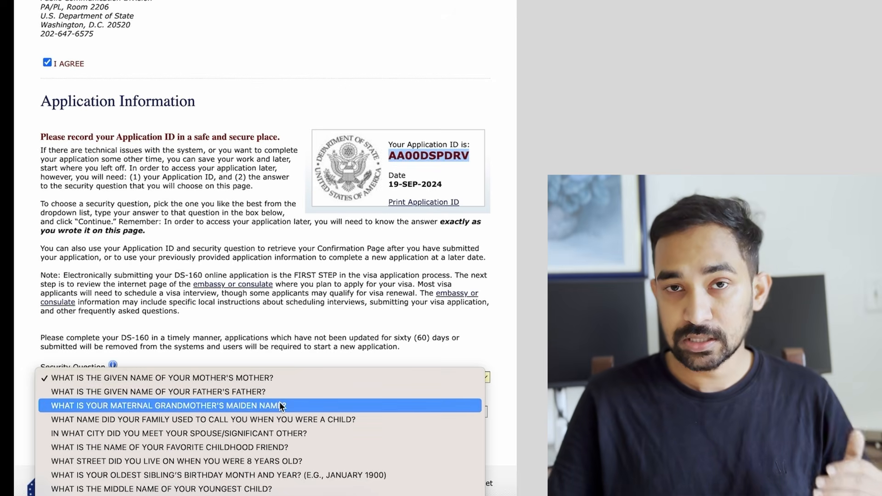
left_click(167, 378)
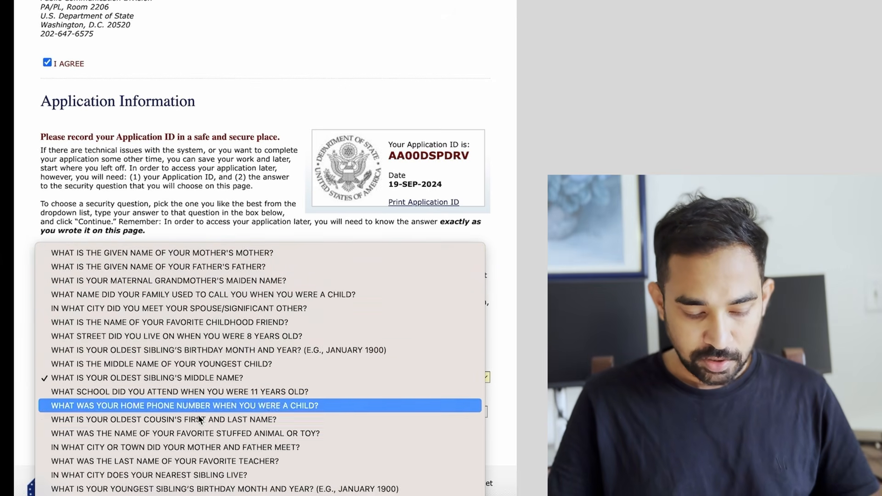
left_click(217, 375)
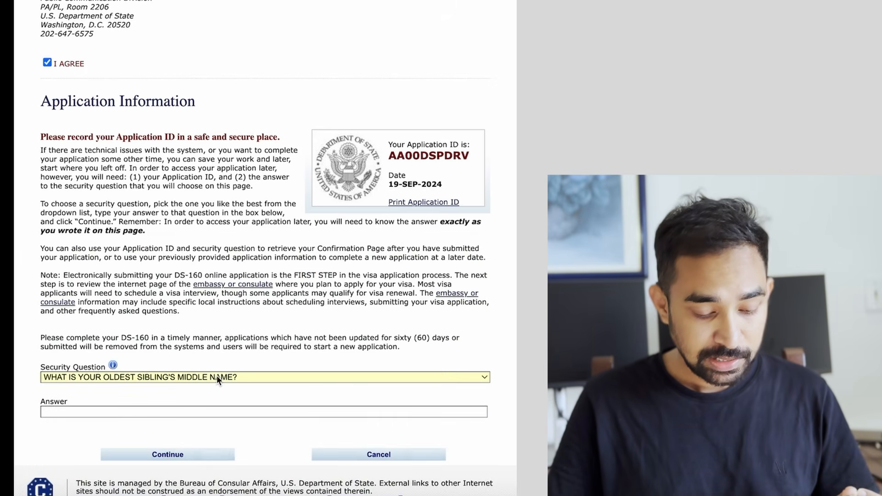
left_click(106, 416)
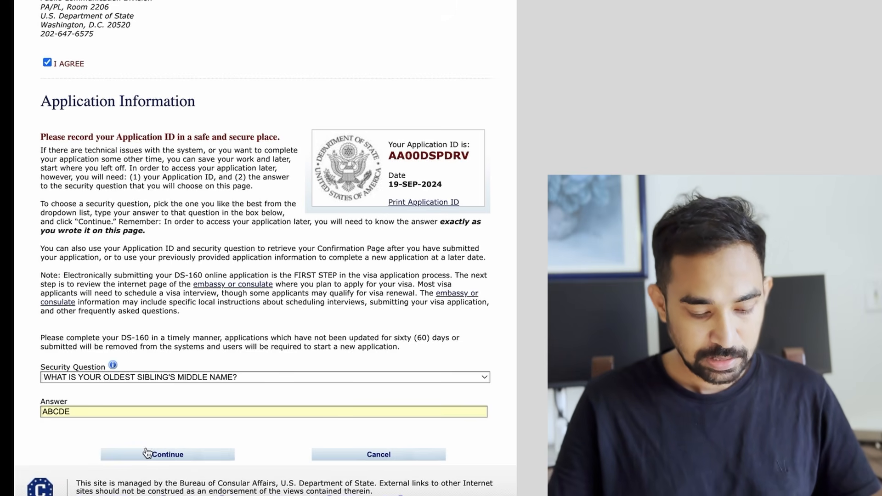
left_click(158, 456)
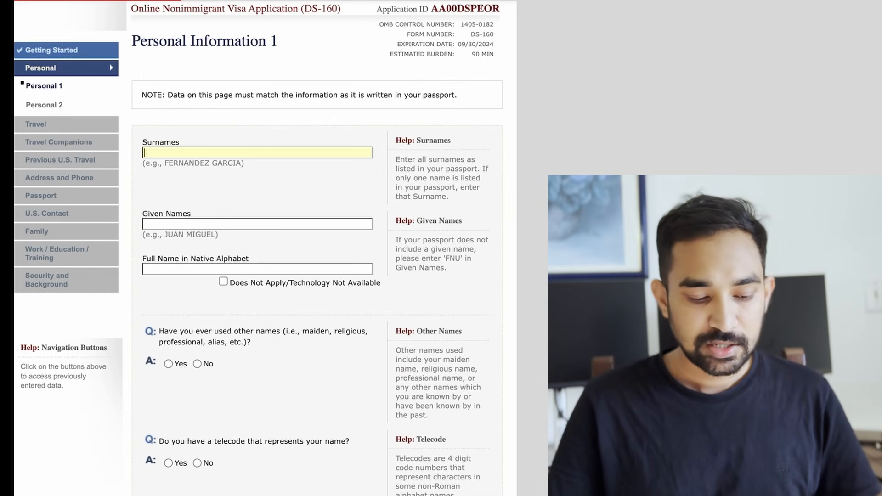
Step: Fill the applicant's surname and given names from the autocomplete suggestions
double_click(177, 142)
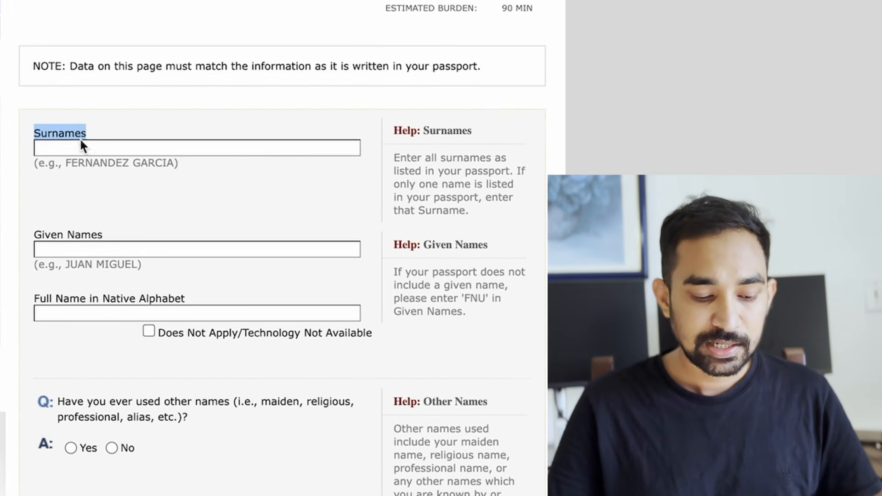
left_click(65, 147)
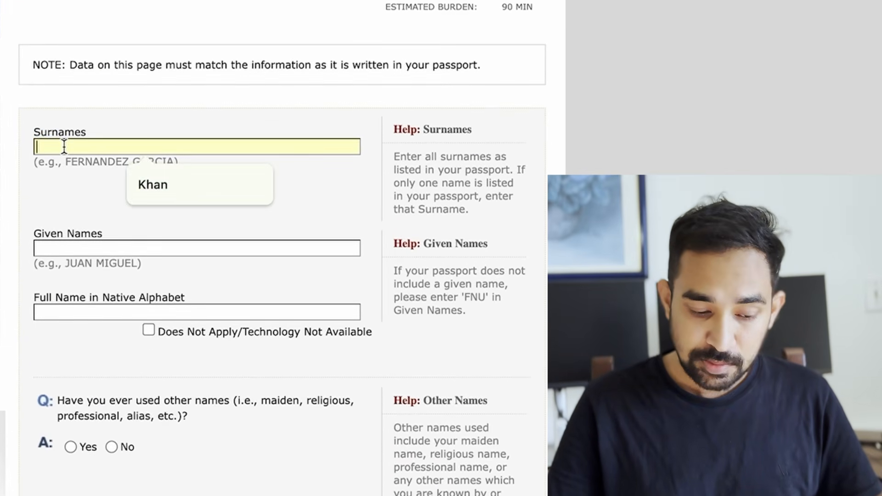
left_click(153, 183)
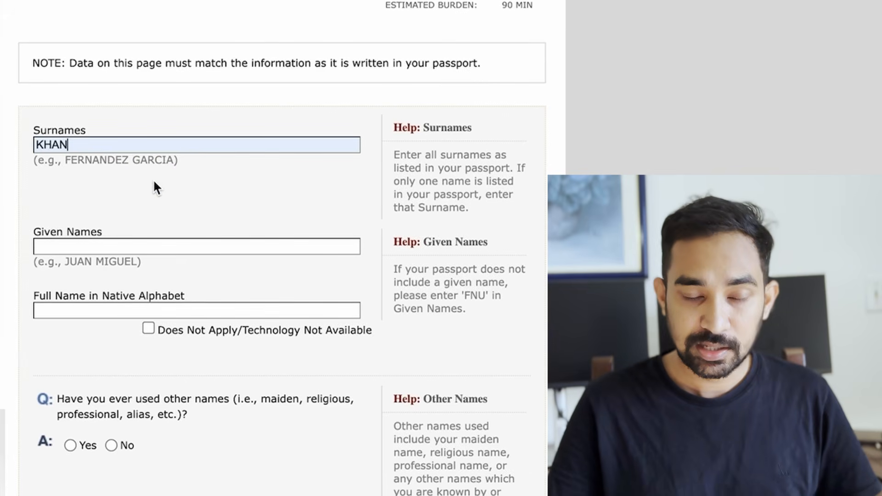
left_click(101, 247)
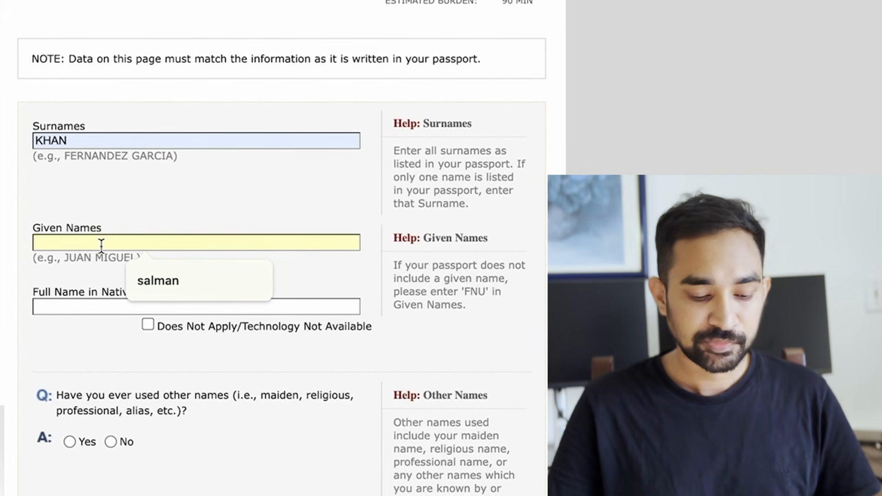
left_click(158, 273)
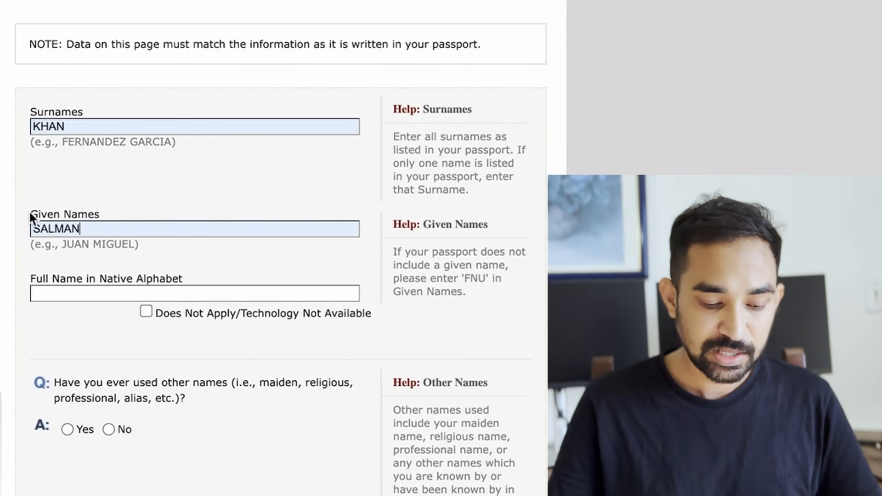
left_click_drag(30, 215, 107, 214)
left_click(464, 300)
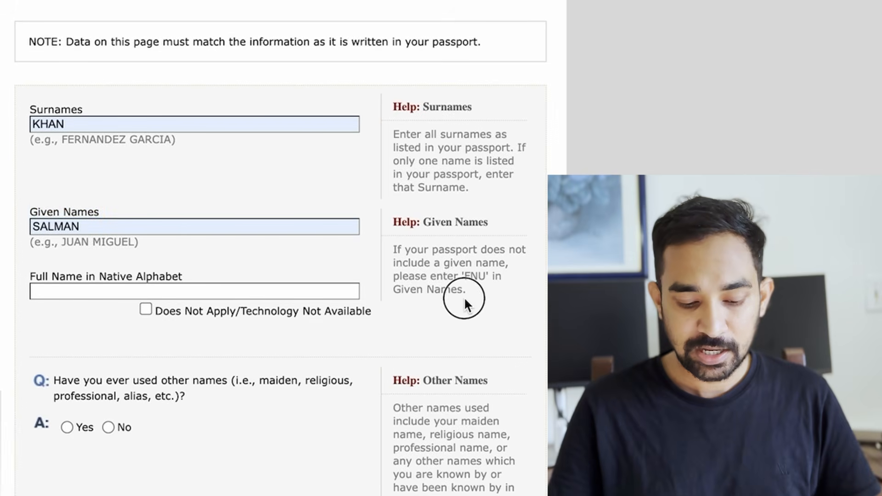
left_click_drag(465, 300, 389, 259)
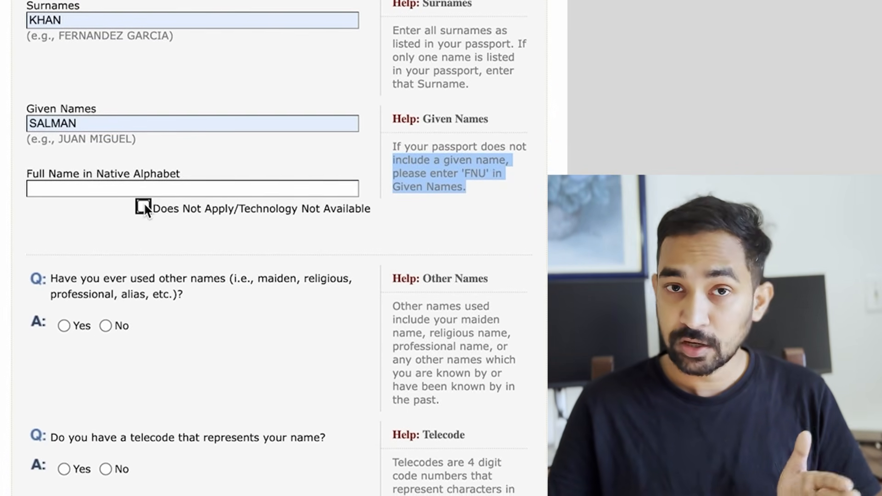
Step: Mark Full Name in Native Alphabet as Does Not Apply and answer No to other names
left_click(145, 207)
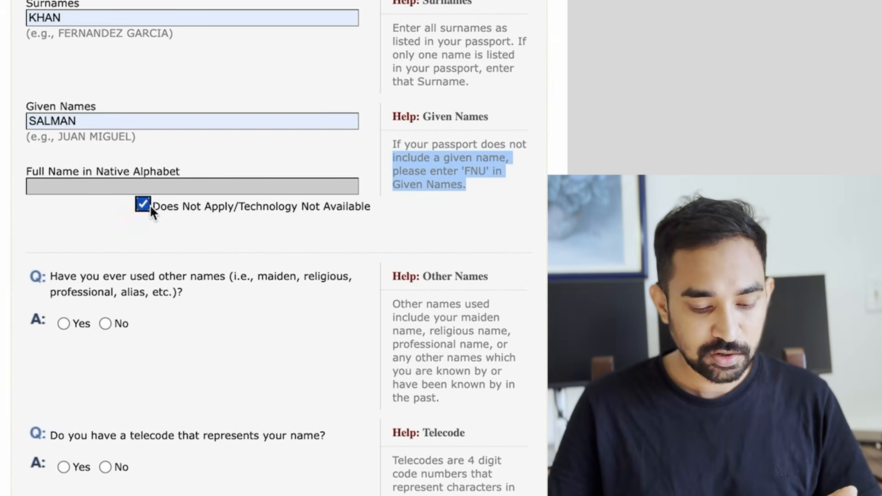
scroll(227, 260, "down", 3)
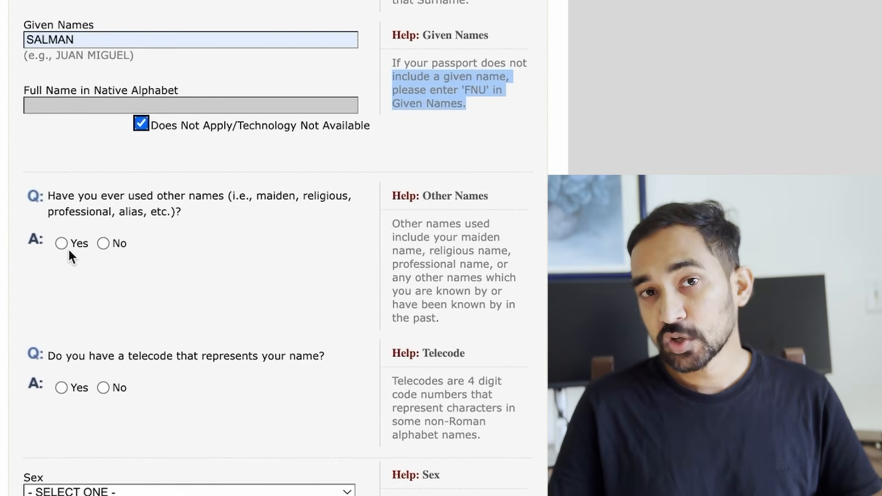
left_click(104, 241)
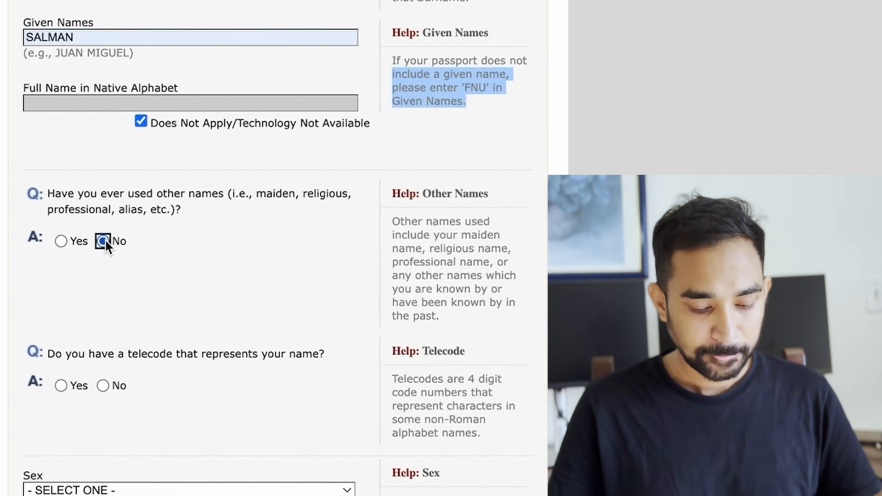
scroll(247, 296, "down", 4)
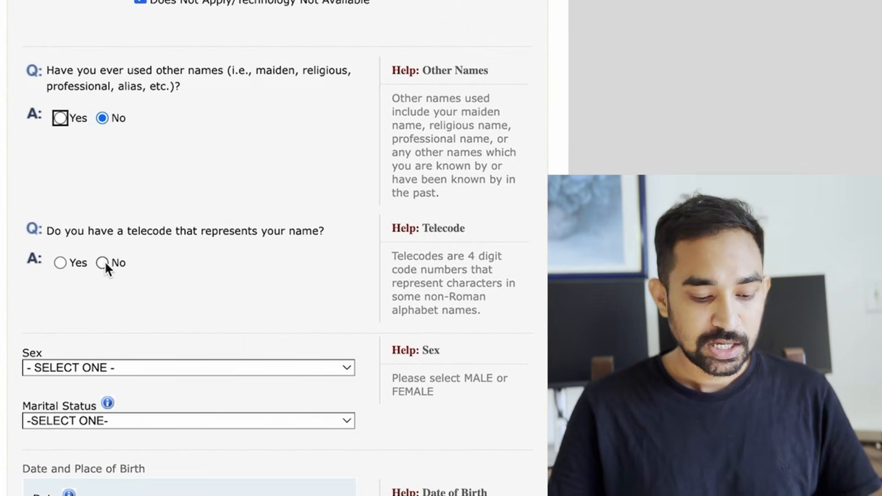
scroll(103, 262, "up", 8)
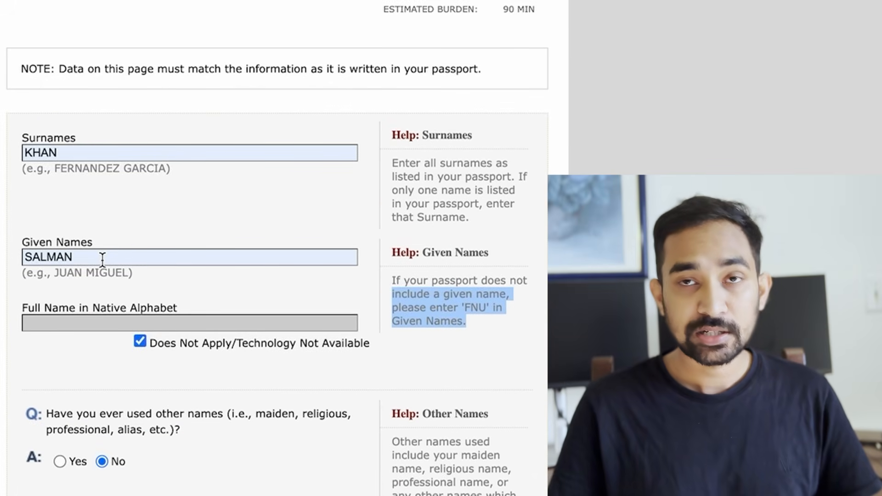
Step: Set Sex to MALE and marital status to SINGLE
scroll(102, 260, "down", 11)
left_click(161, 225)
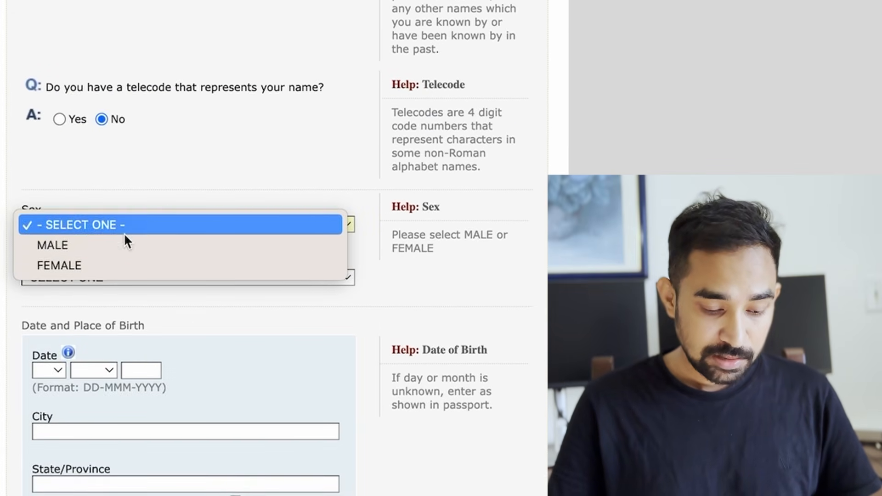
left_click(103, 244)
scroll(102, 240, "down", 2)
left_click(155, 194)
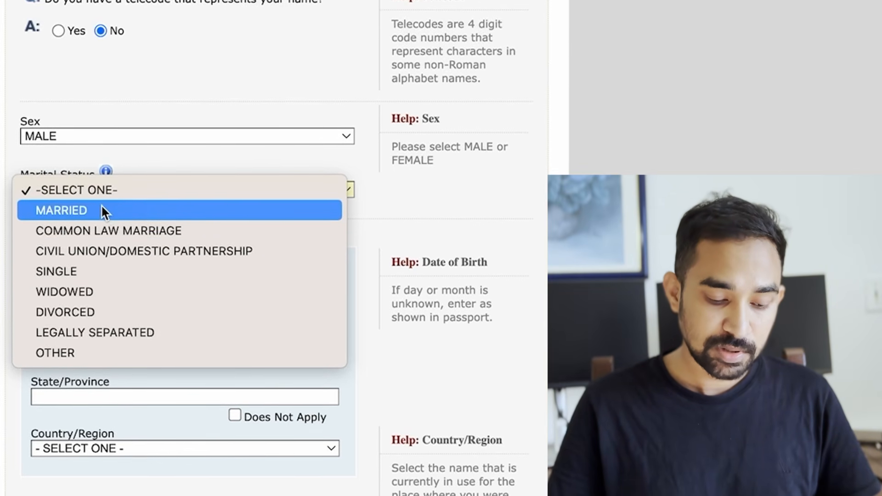
left_click(94, 274)
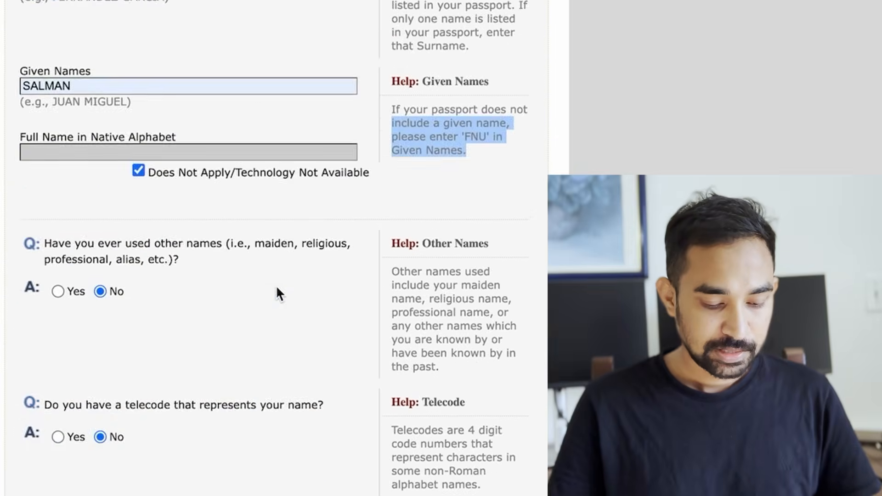
scroll(277, 287, "down", 9)
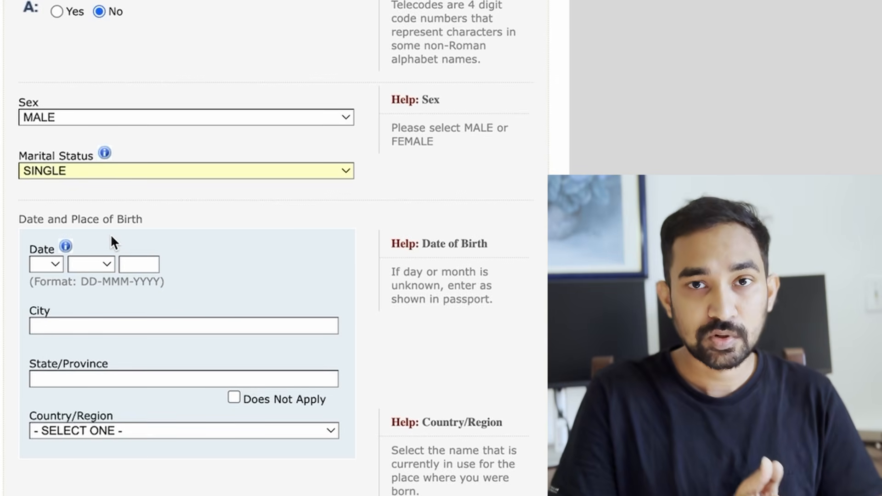
Step: Enter the date of birth as 01 JAN 1994
left_click(56, 259)
left_click(55, 286)
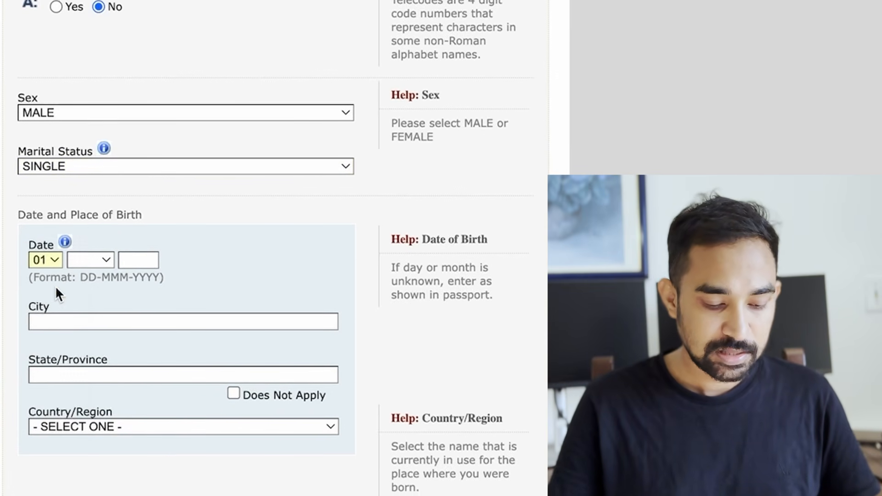
left_click(97, 265)
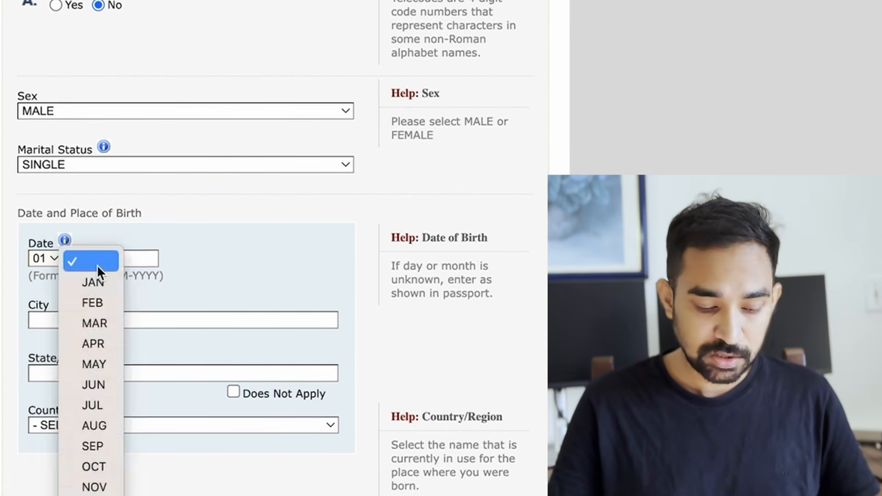
left_click(90, 288)
left_click(131, 258)
type("1994")
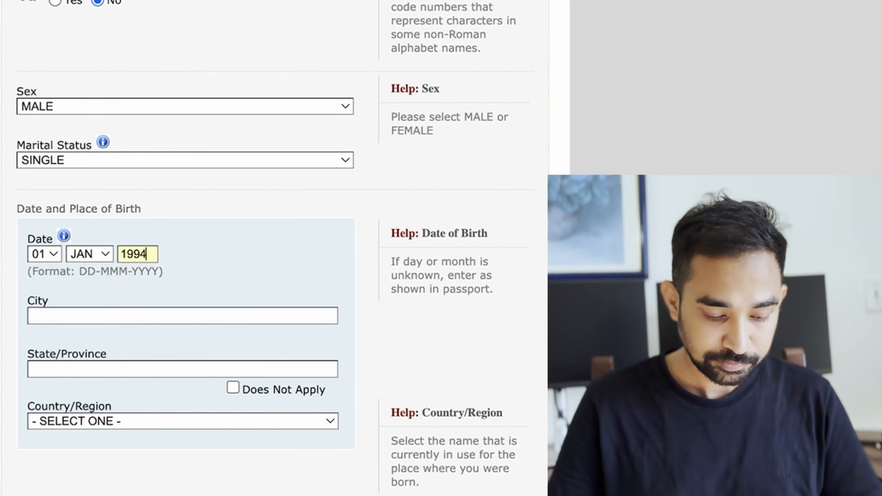
Step: Enter birthplace KOLKATA, WEST BENGAL, INDIA and save the application
key("Tab")
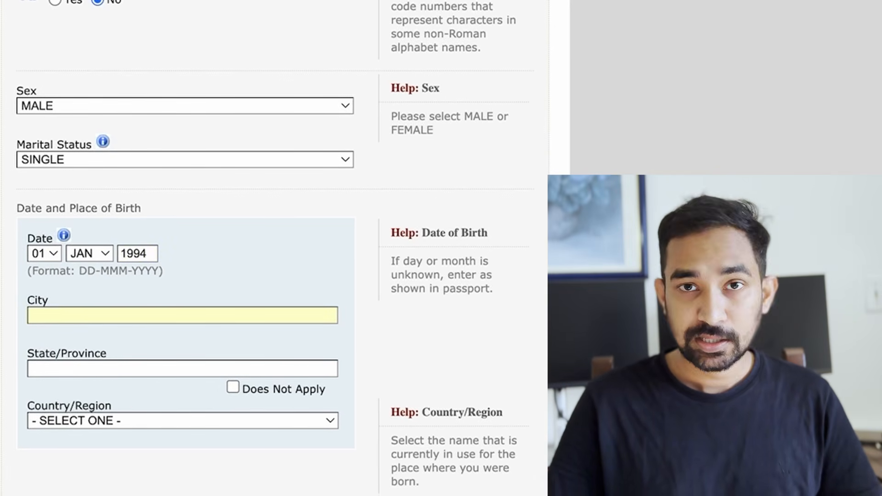
type("KOLKATA")
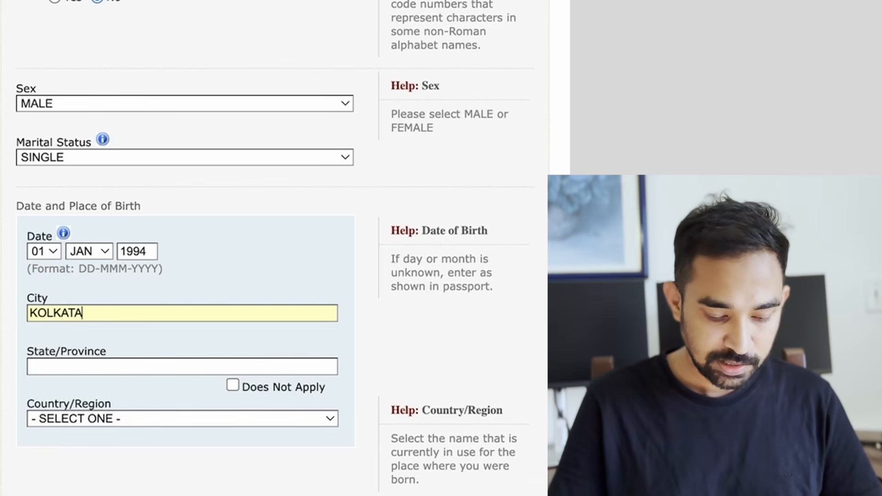
left_click(58, 377)
left_click(113, 351)
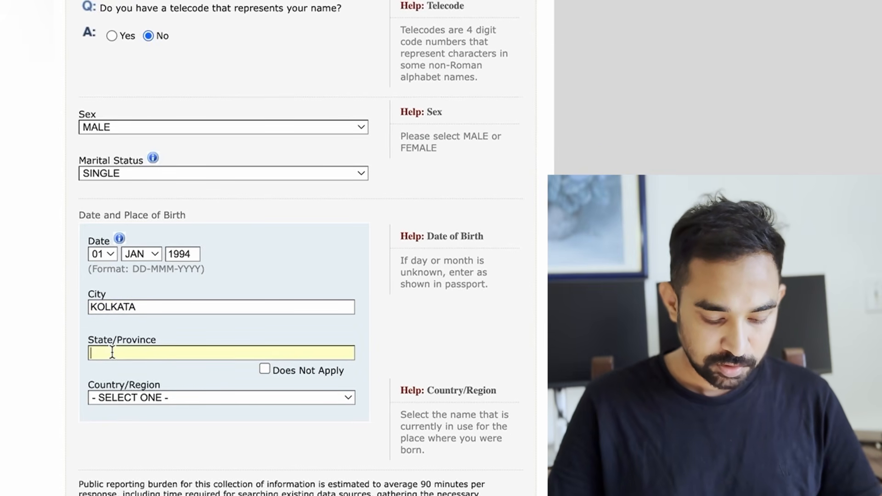
type("WEST BENGAL")
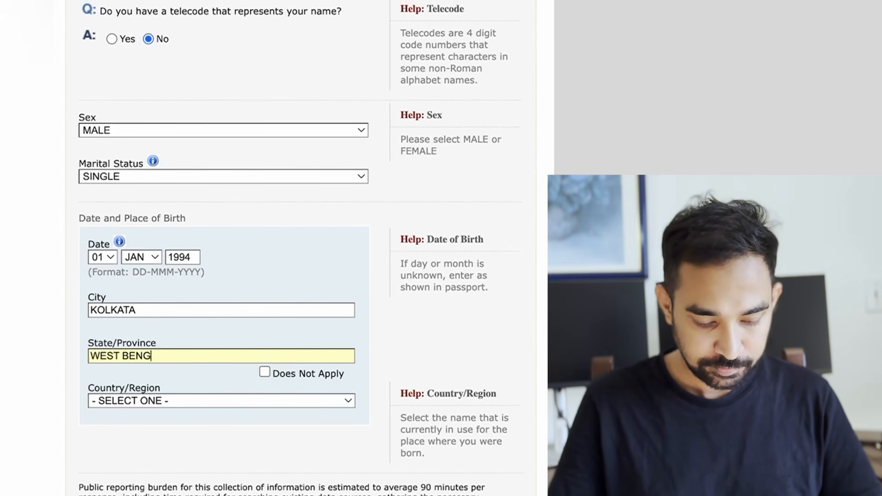
left_click(155, 404)
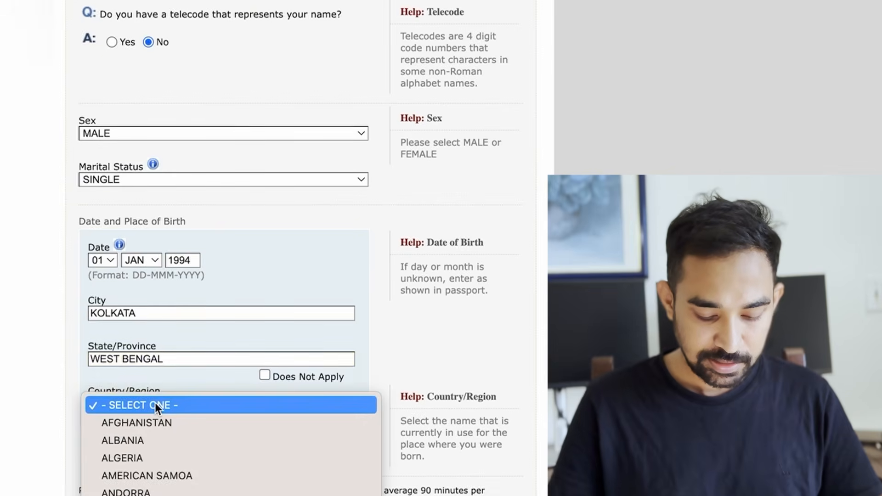
type("india")
key("Return")
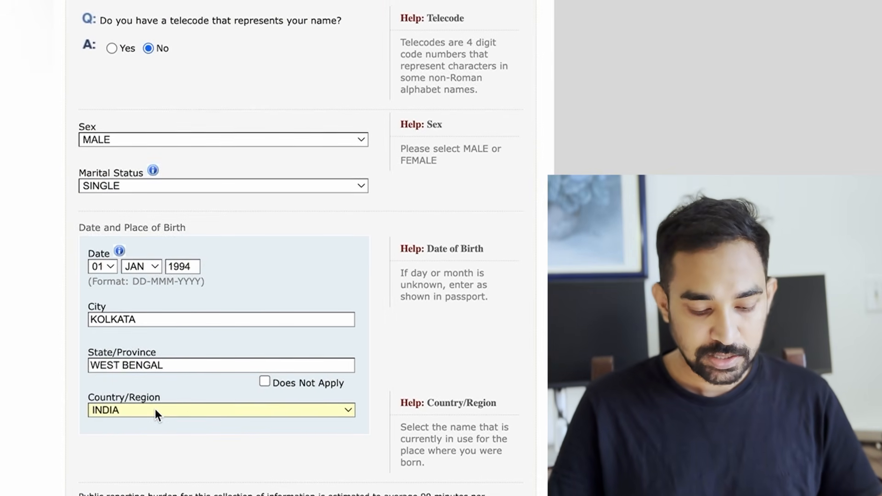
scroll(205, 416, "down", 5)
scroll(205, 418, "down", 3)
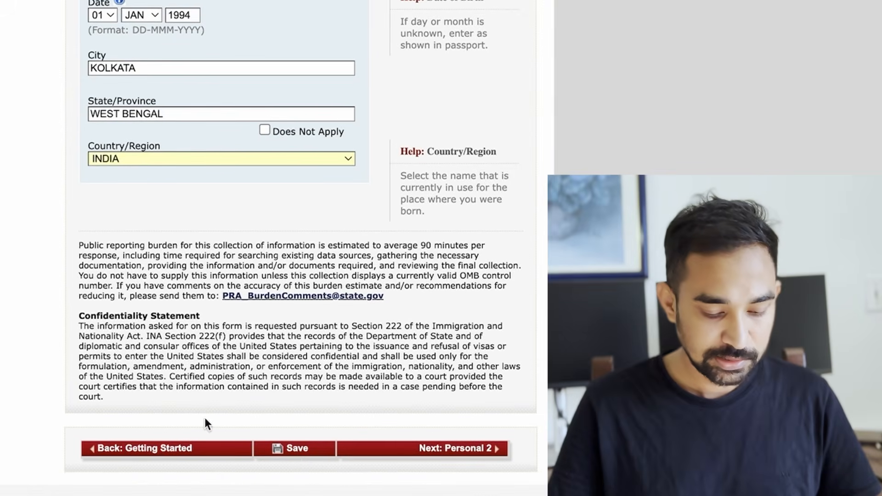
left_click(299, 451)
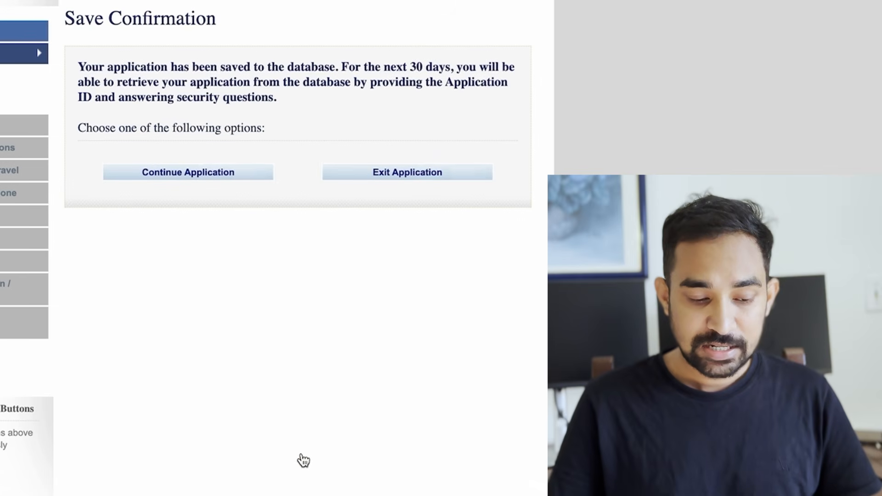
Step: Continue the application after saving and highlight the Application ID in the header
left_click(191, 182)
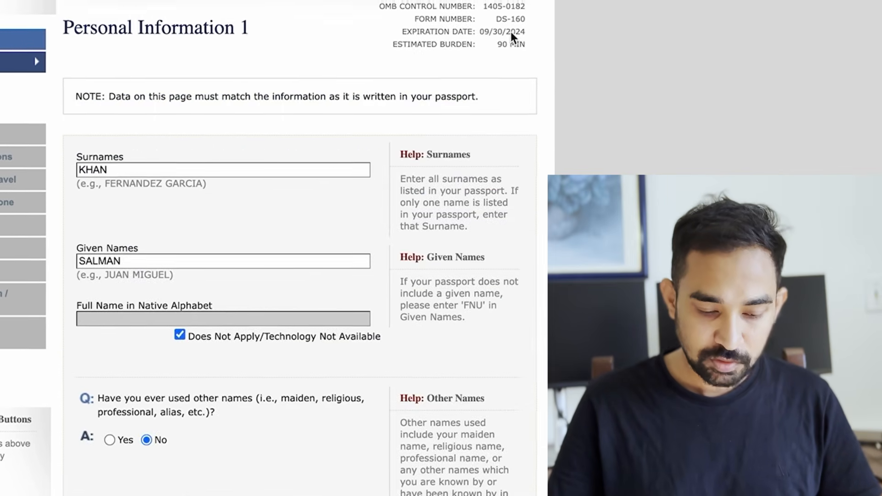
left_click_drag(543, 4, 471, 8)
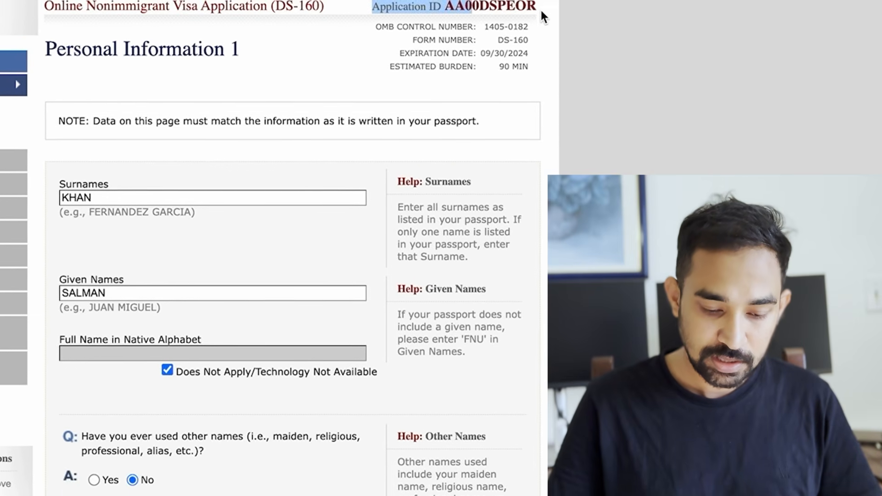
left_click_drag(540, 6, 472, 7)
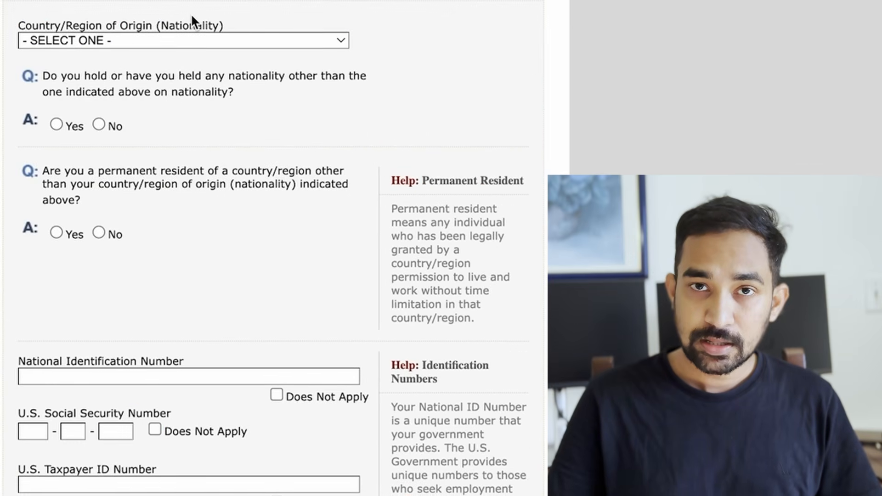
Step: Set nationality to INDIA and answer No to permanent residence elsewhere
left_click(190, 43)
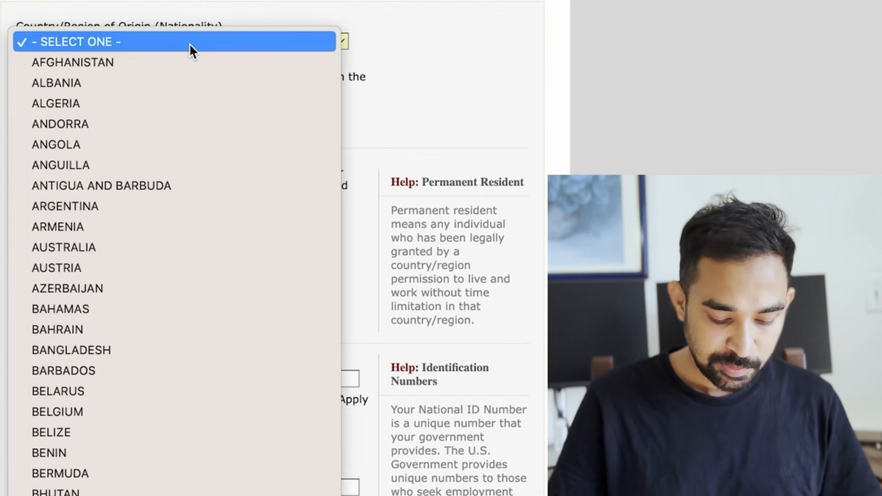
scroll(189, 43, "down", 10)
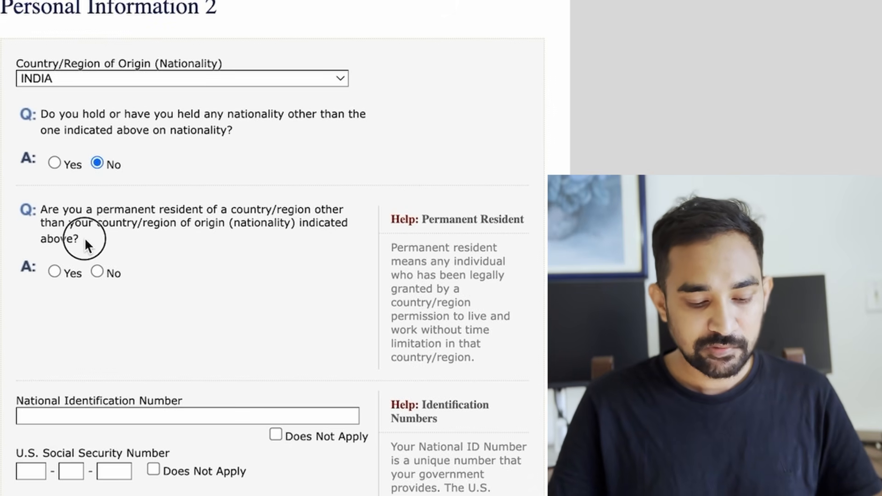
left_click_drag(84, 237, 50, 210)
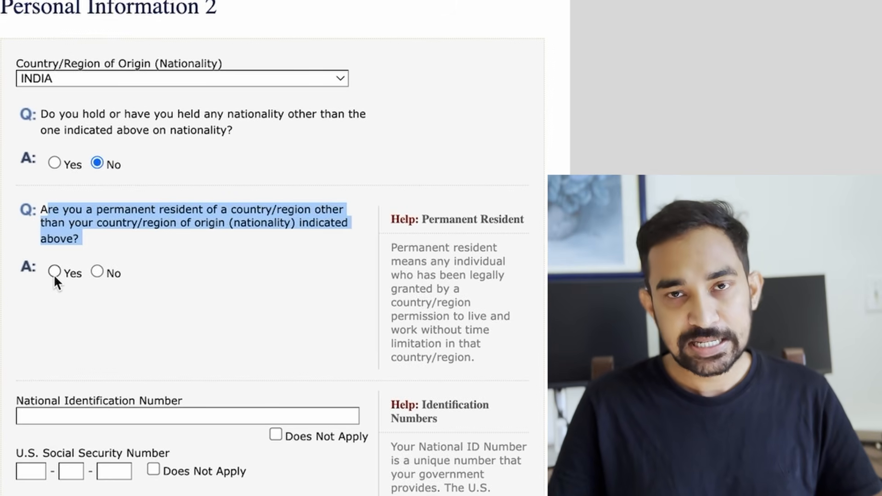
left_click(95, 271)
scroll(94, 272, "down", 3)
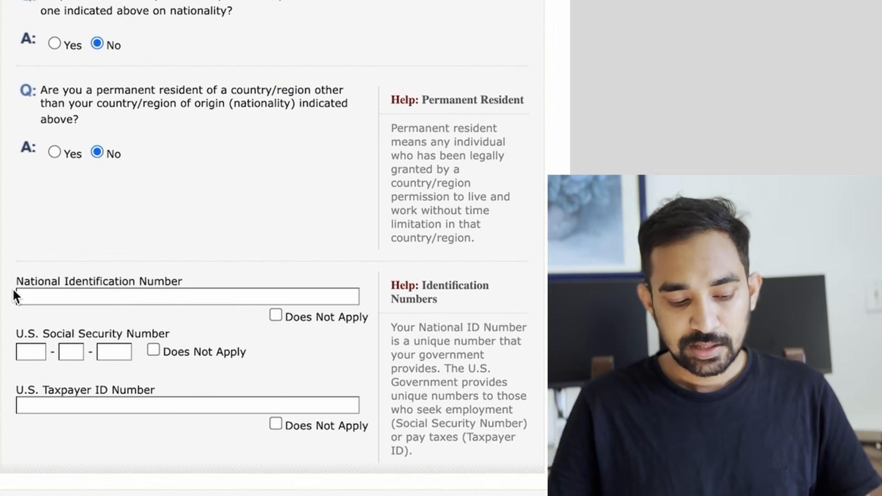
left_click_drag(10, 285, 186, 281)
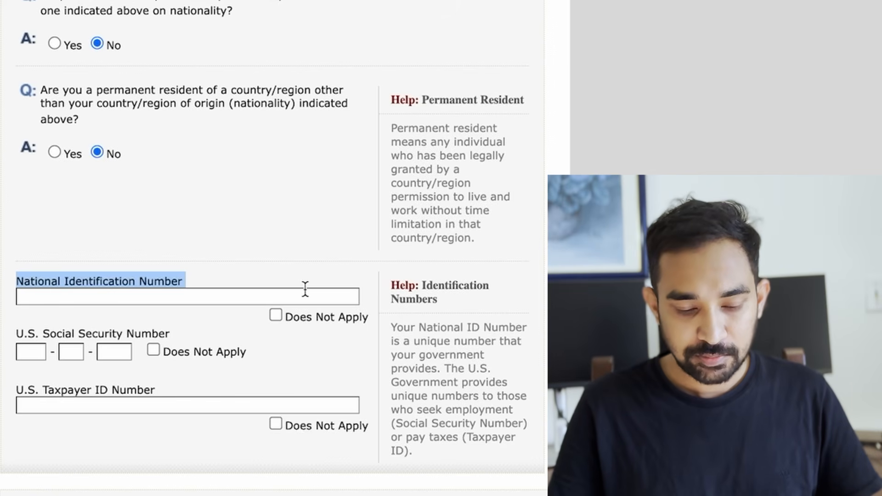
Step: Mark National ID, Social Security and Taxpayer ID numbers as Does Not Apply
left_click(275, 315)
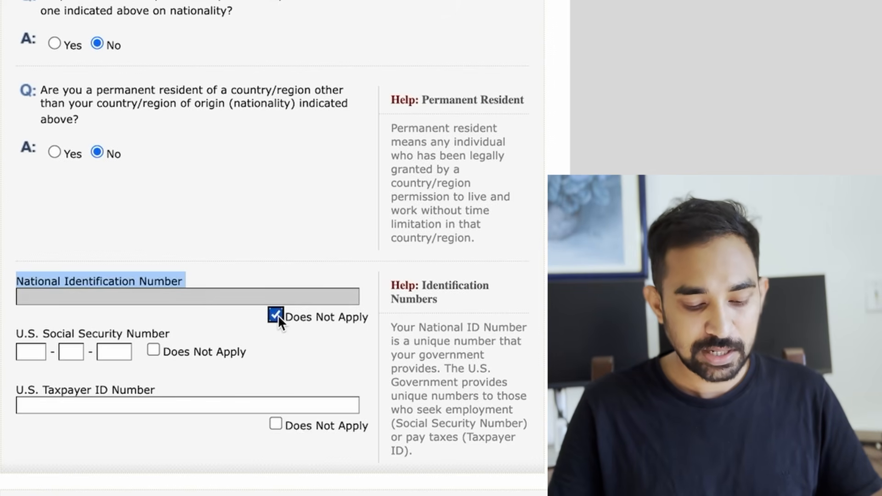
left_click(276, 315)
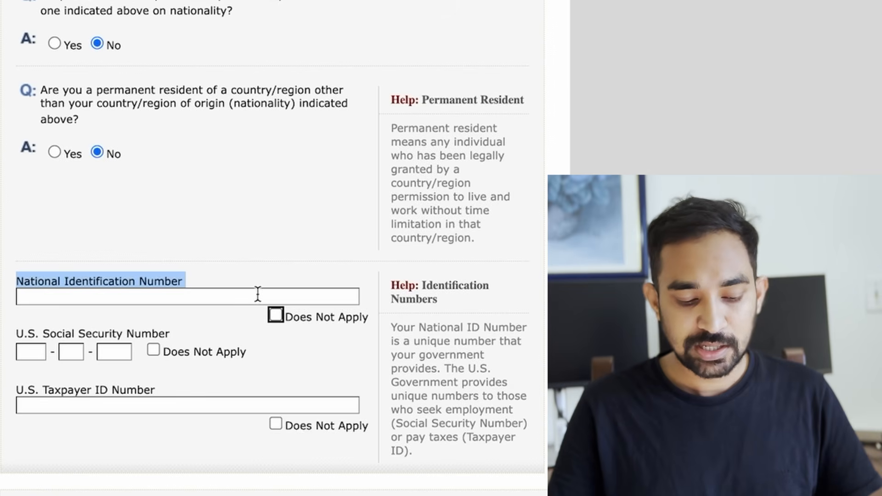
left_click(276, 315)
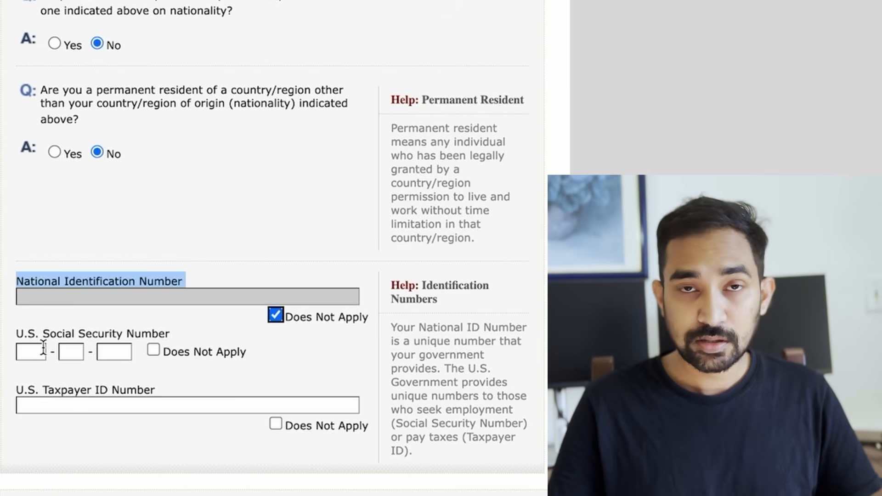
left_click(153, 351)
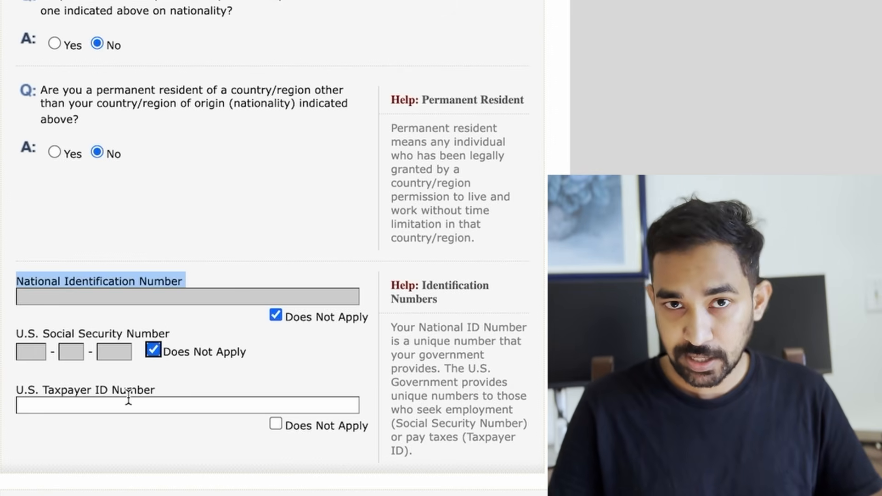
left_click(275, 424)
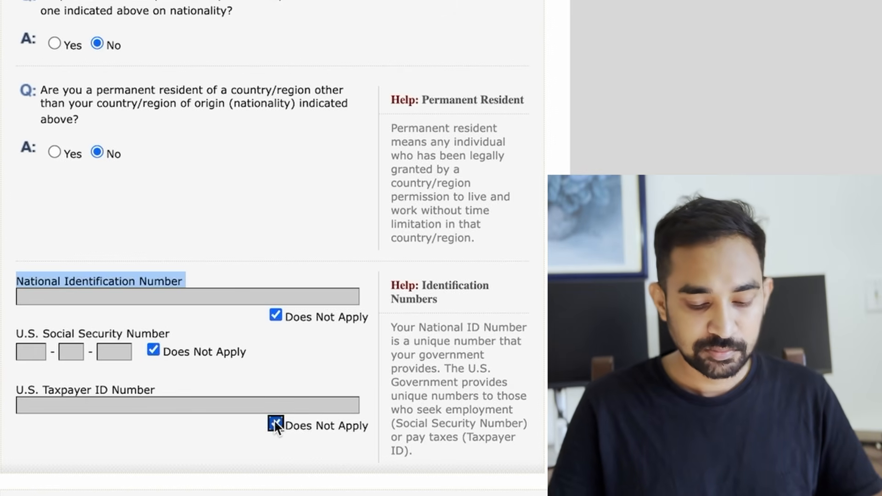
scroll(373, 441, "down", 1)
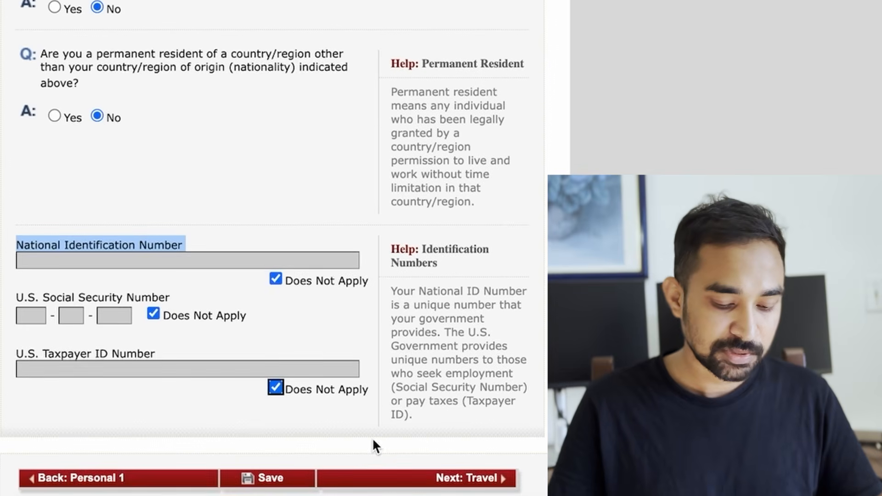
Step: Save Personal Information 2 and proceed to the Travel page
left_click(269, 484)
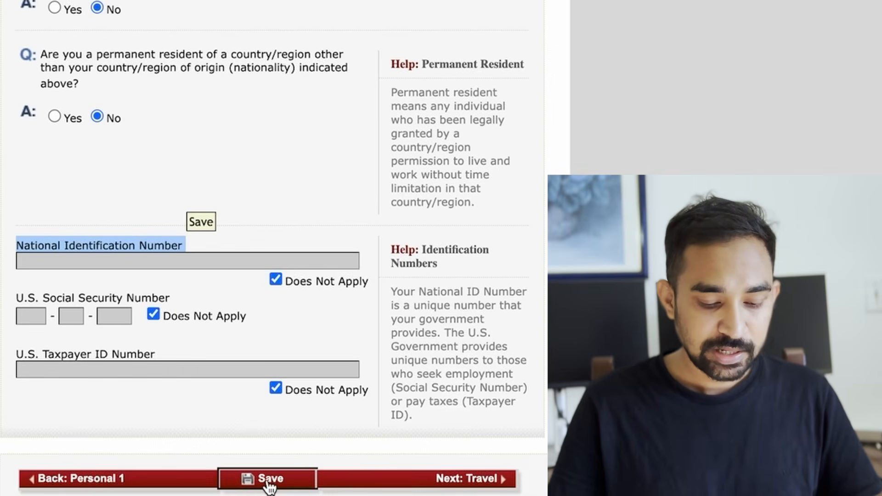
left_click(155, 257)
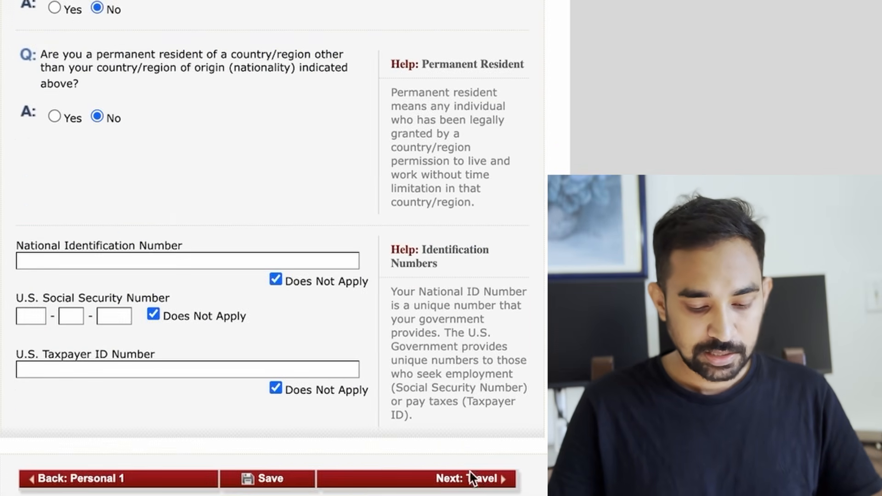
left_click(482, 483)
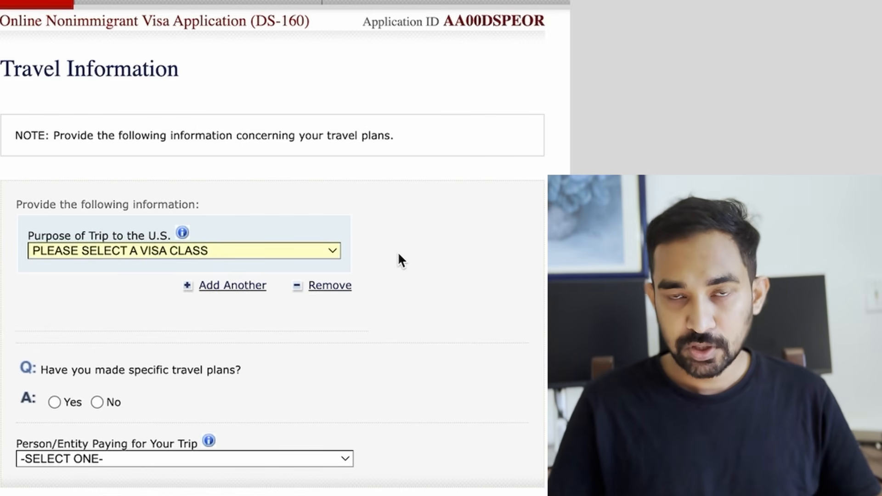
Step: Set trip purpose to B visa, specify BUSINESS & TOURISM (B1/B2), and answer No to specific travel plans
left_click(331, 257)
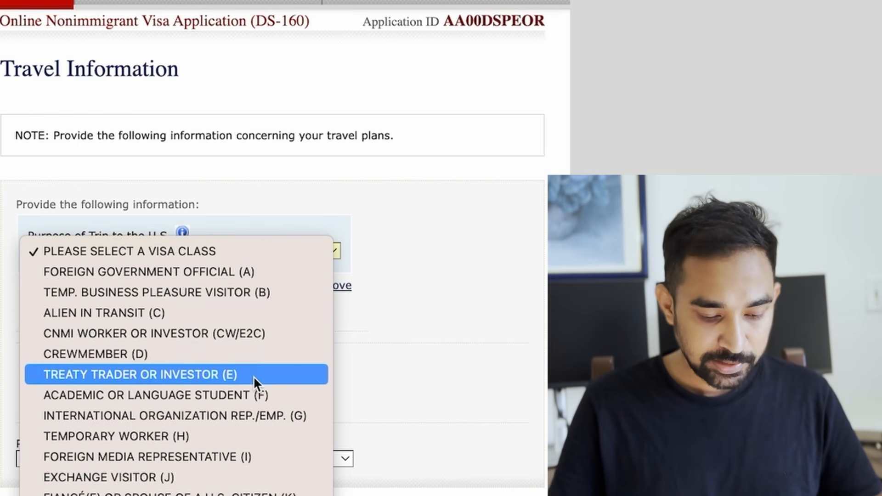
left_click(252, 293)
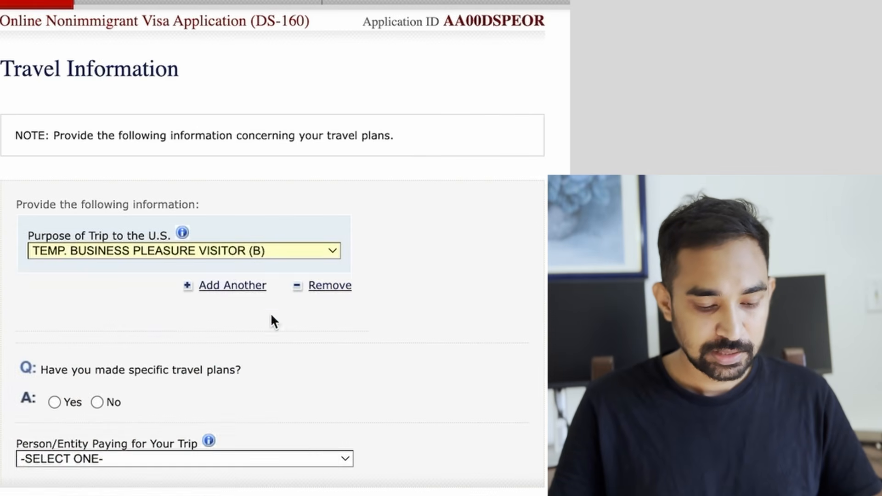
scroll(280, 331, "down", 2)
left_click(198, 230)
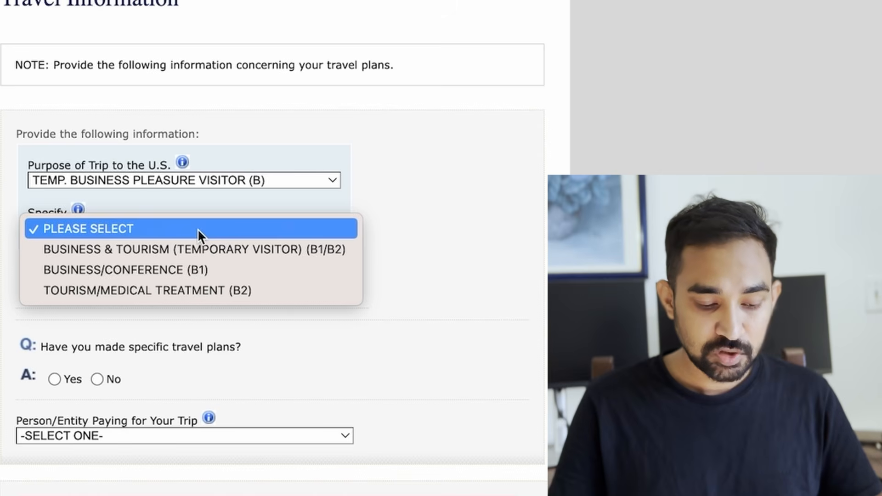
left_click(253, 248)
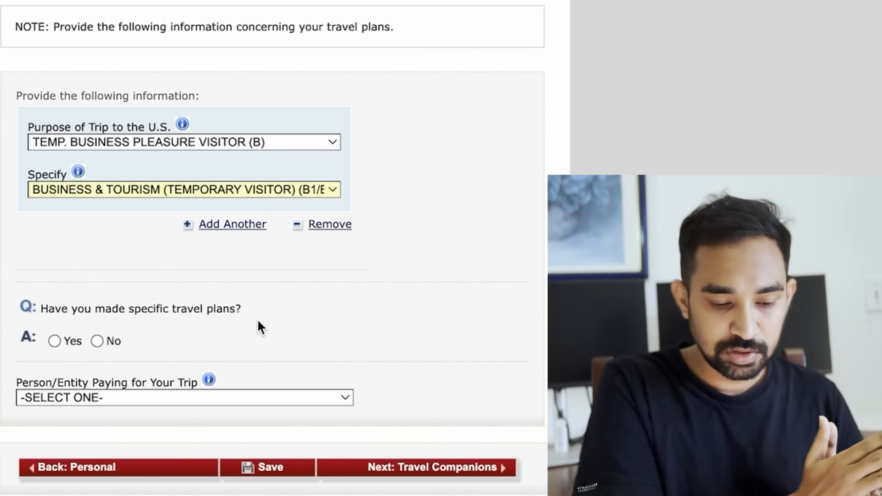
left_click(97, 340)
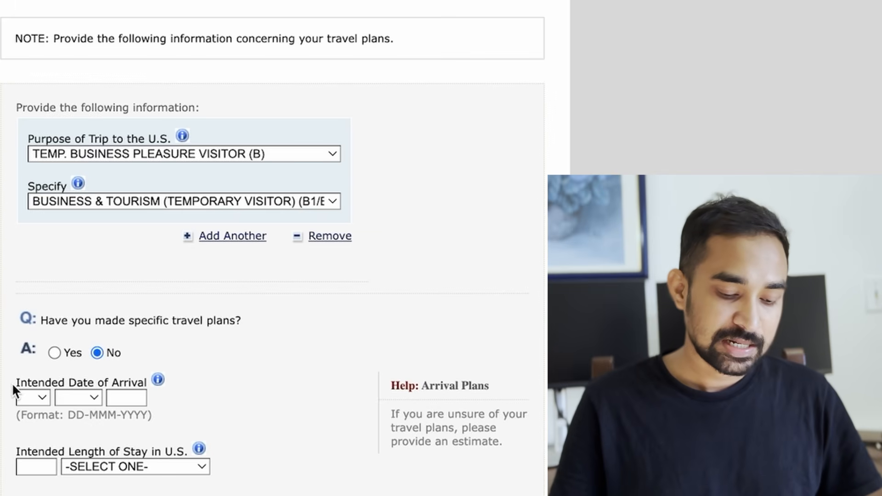
Step: Set the intended arrival date to 01 JAN 2025
left_click_drag(13, 387, 145, 390)
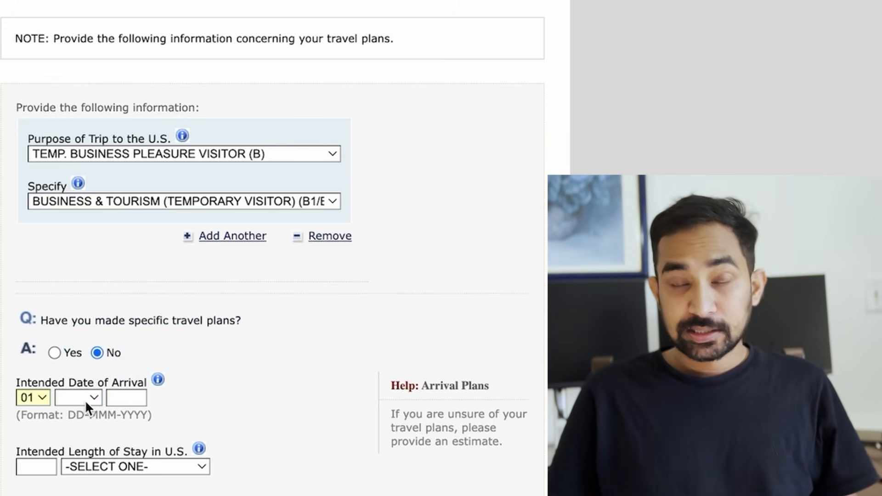
left_click(84, 400)
left_click(85, 421)
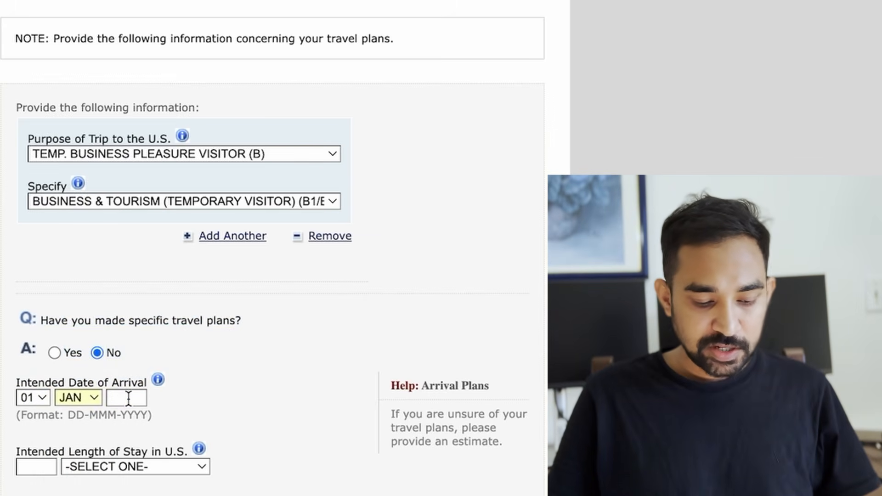
left_click(123, 397)
type("2025")
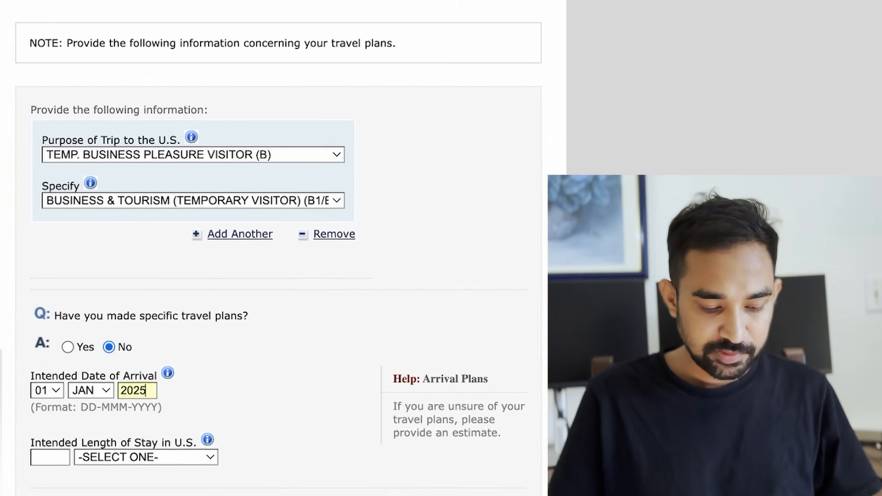
Step: Set the length of stay to 10 DAY(S)
left_click(55, 462)
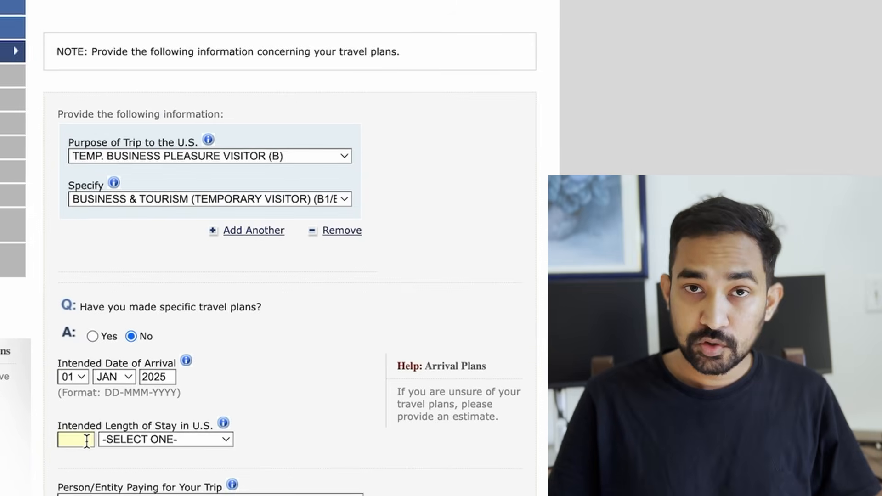
type("10")
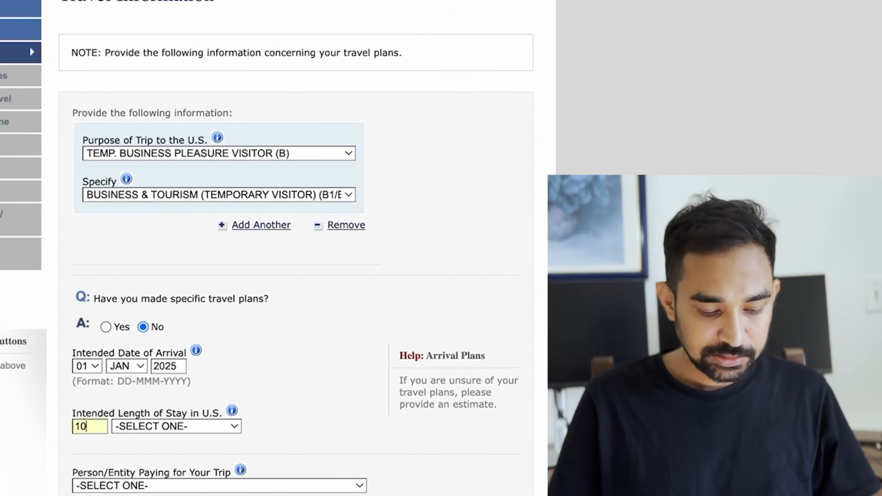
left_click(213, 429)
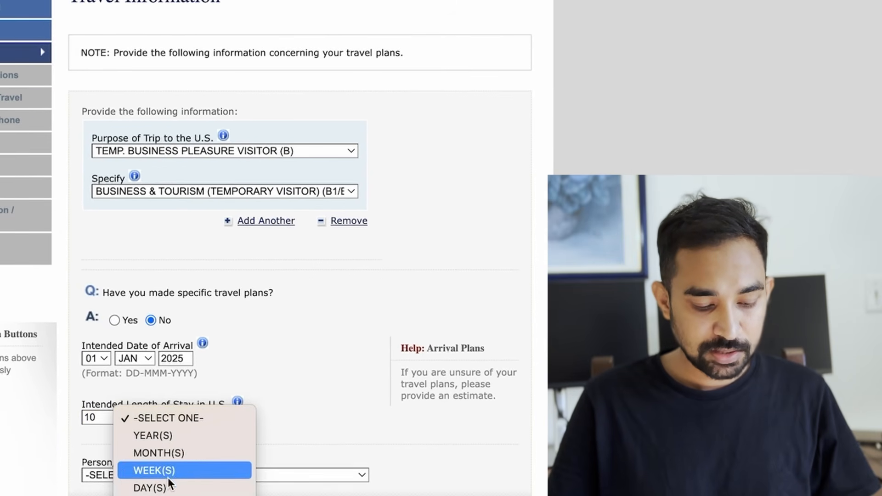
left_click(151, 487)
Step: Choose SELF as the person paying for the trip
scroll(286, 389, "up", 2)
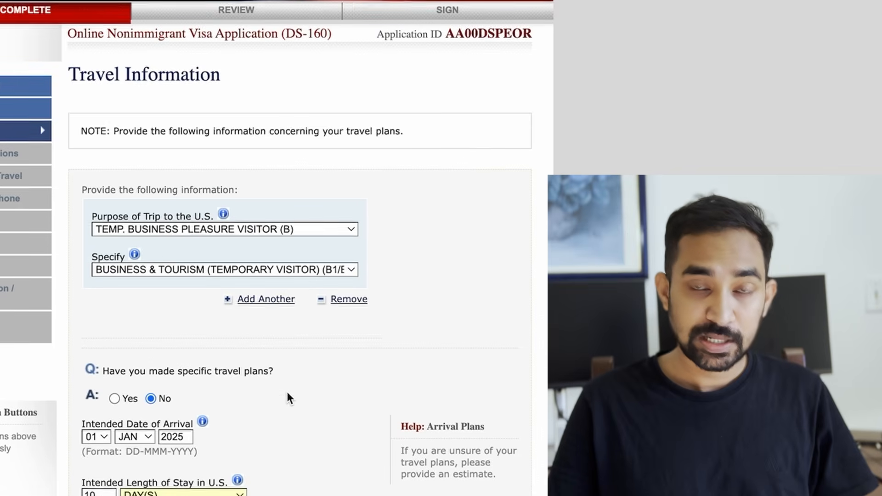
scroll(286, 389, "down", 6)
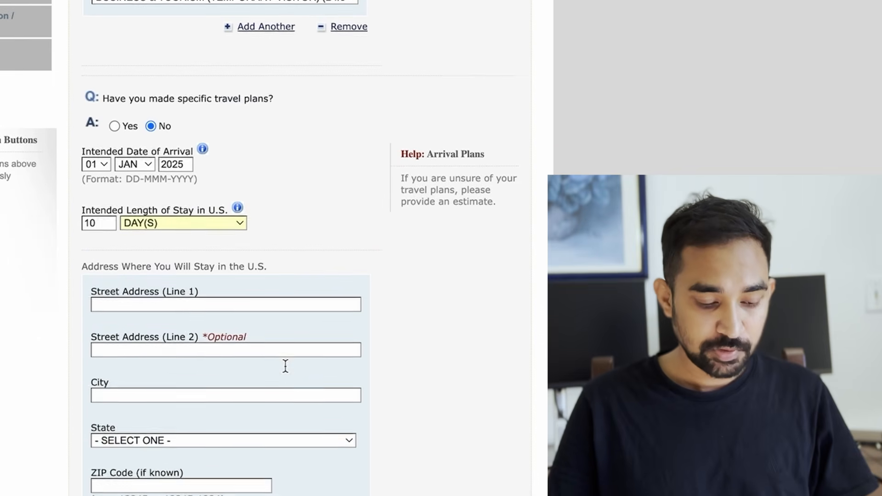
scroll(285, 366, "down", 3)
left_click(238, 427)
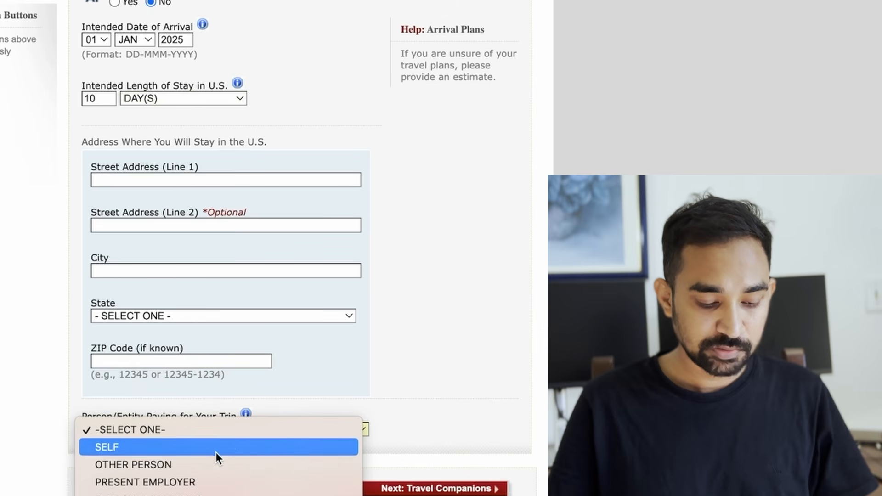
left_click(175, 449)
scroll(428, 339, "up", 4)
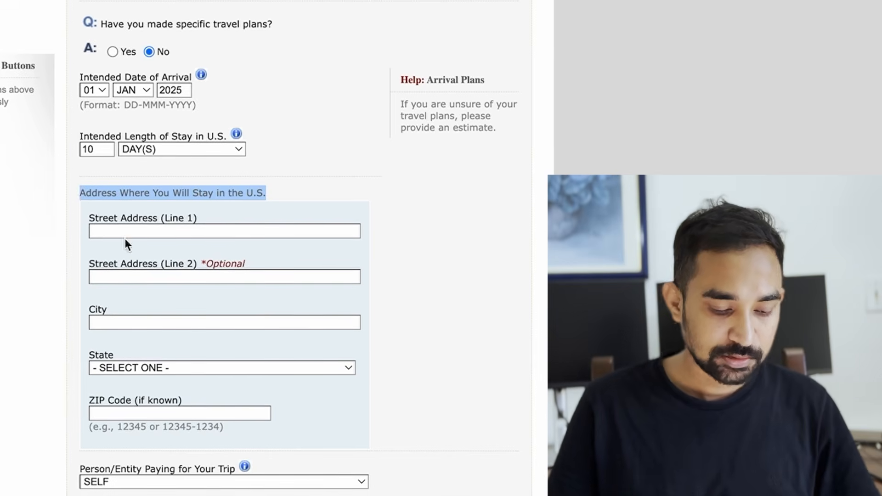
Step: Enter the U.S. stay street address, city ORLANDO, state FLORIDA and ZIP code
left_click(123, 230)
type("123 OR")
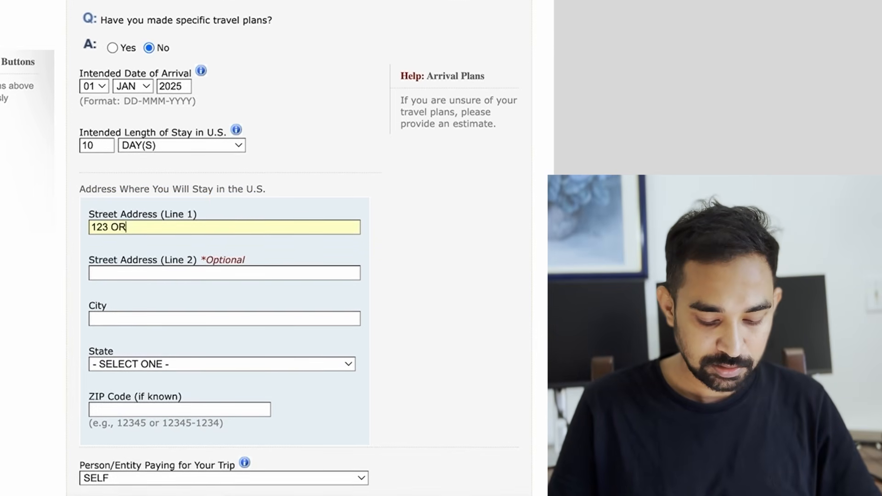
type("LANDO")
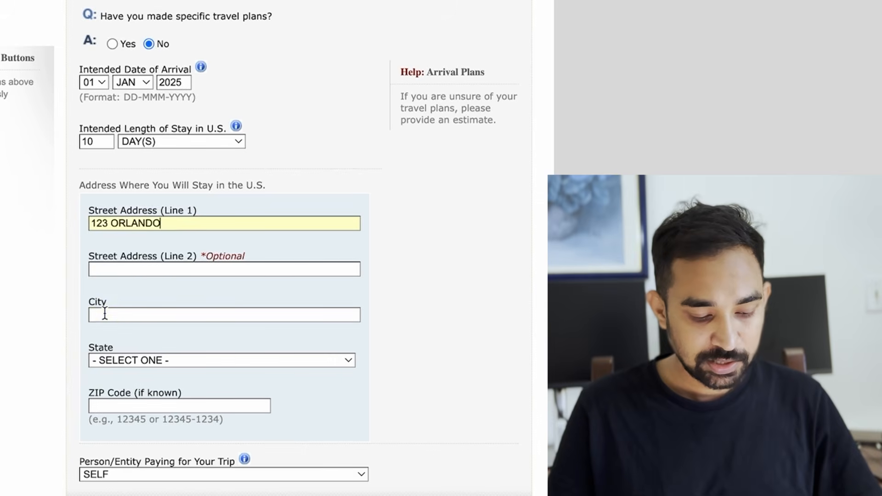
left_click(105, 314)
type("ORLANDO")
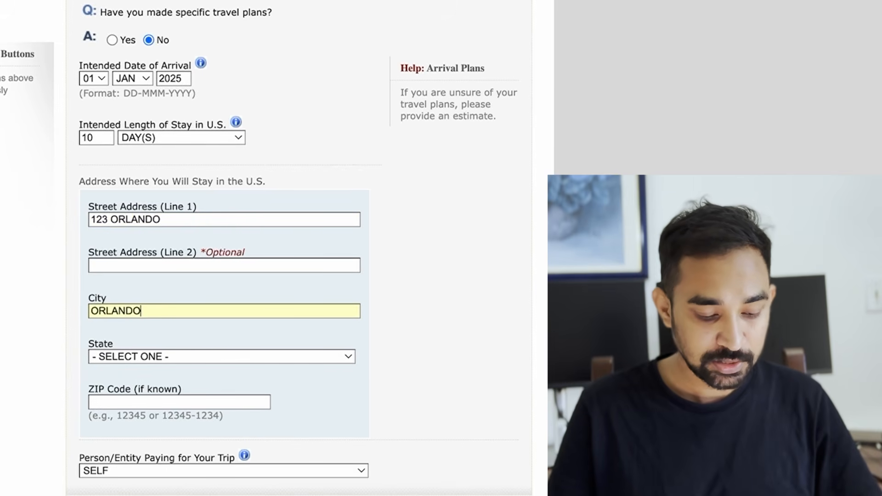
left_click(135, 356)
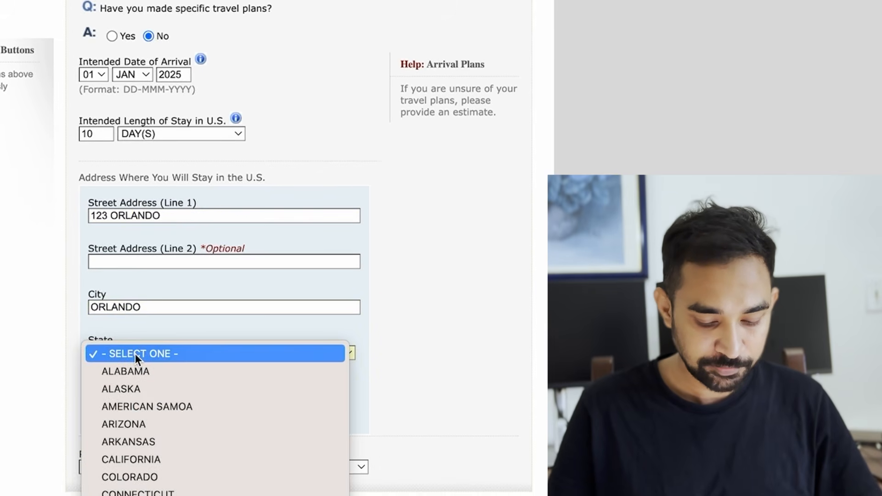
key("f")
key("Return")
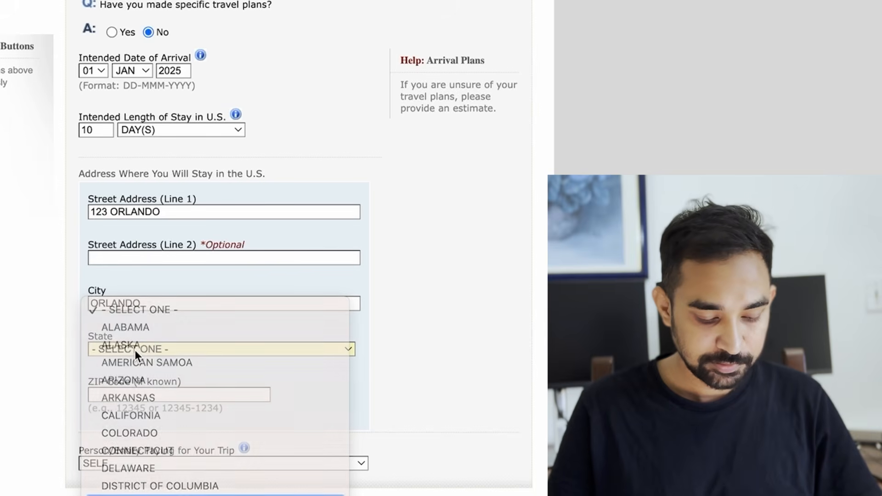
left_click(124, 395)
type("1")
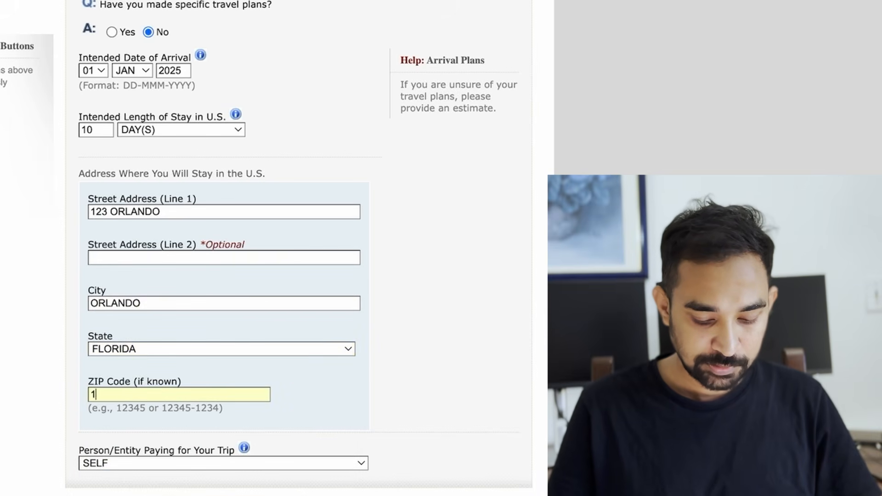
type("0001")
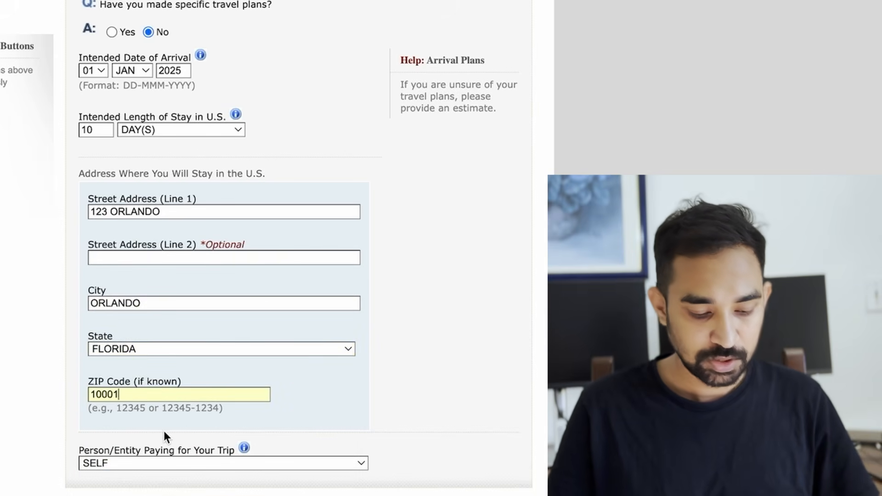
Step: Save the Travel page and continue the application
scroll(162, 429, "down", 1)
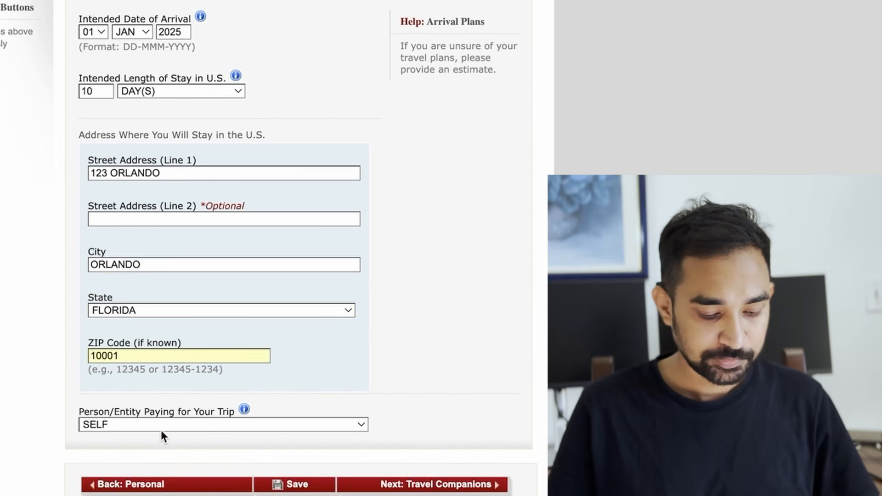
left_click(299, 488)
left_click(217, 151)
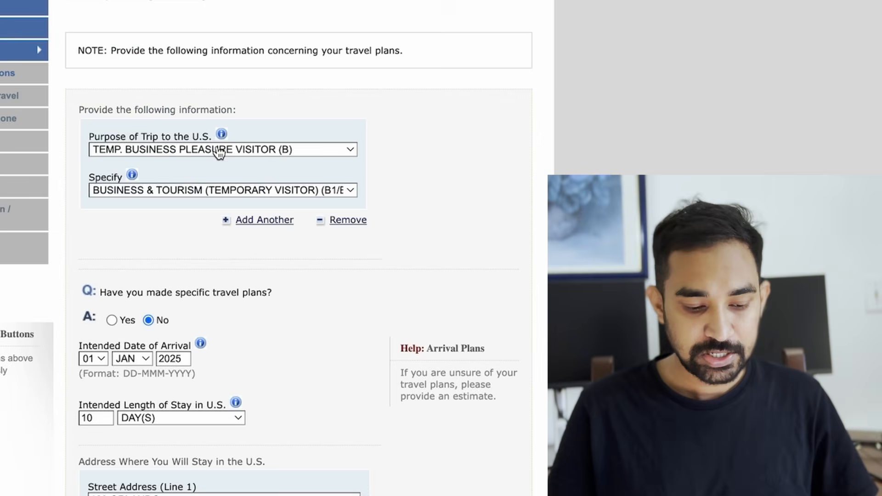
scroll(312, 216, "down", 9)
Step: Save Travel Companions with No companions, then advance to Previous U.S. Travel
left_click(446, 408)
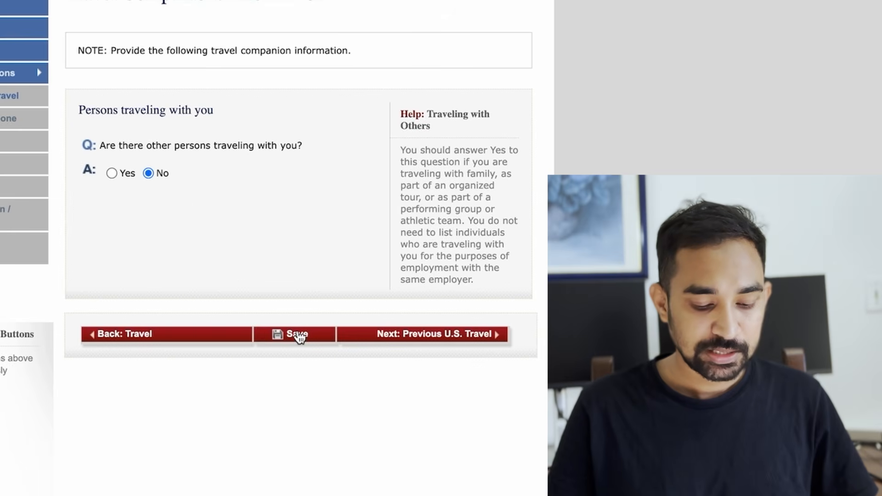
left_click(299, 335)
left_click(173, 146)
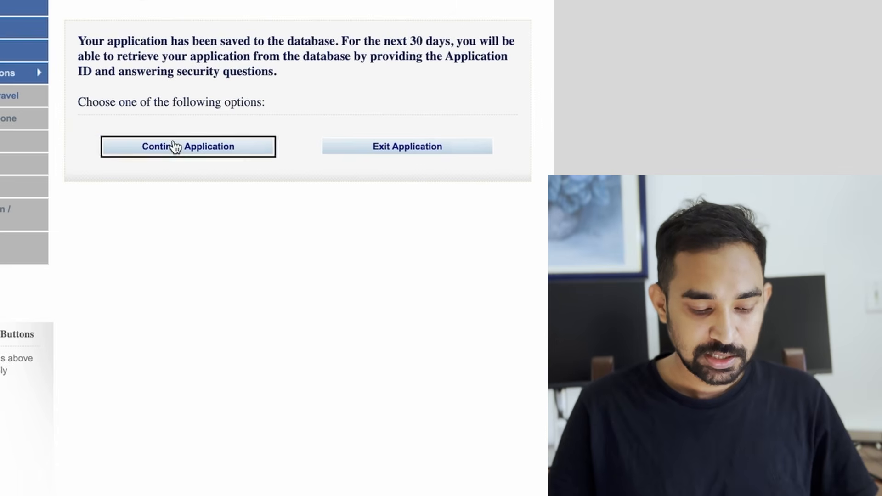
left_click(434, 339)
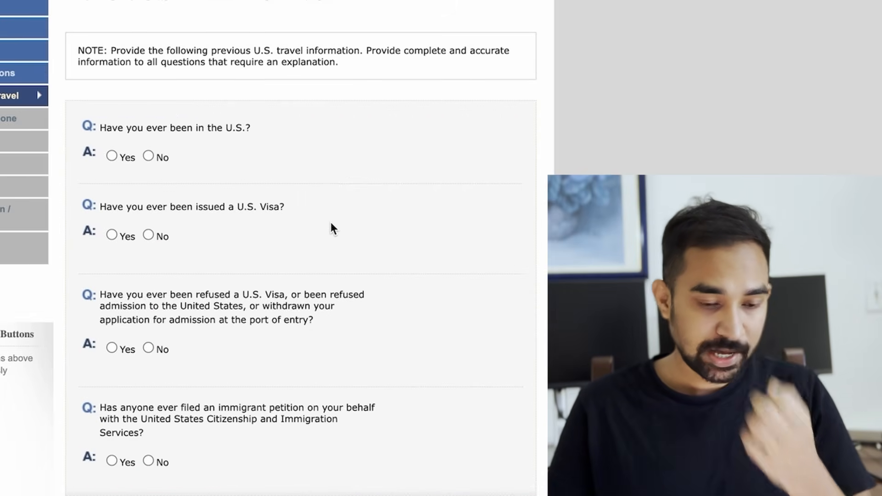
Step: Answer No to prior U.S. visits, visa issuance, visa refusal and immigrant petition
left_click(148, 156)
scroll(216, 161, "down", 2)
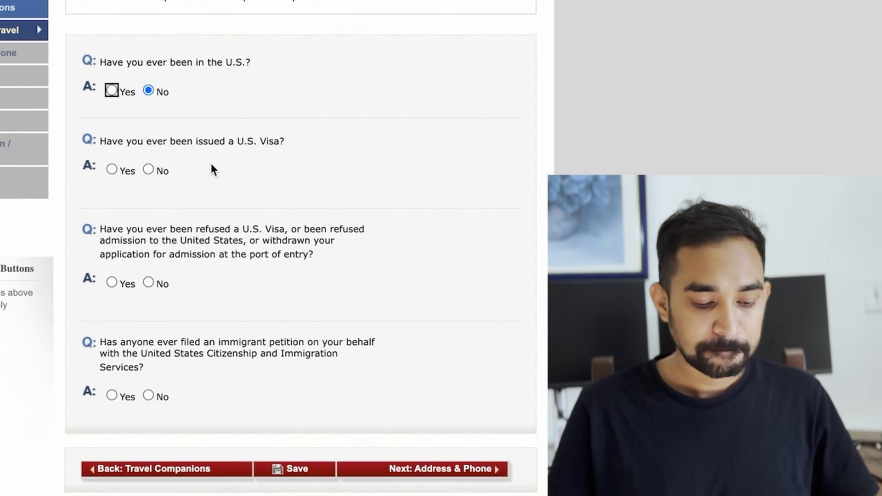
left_click(148, 170)
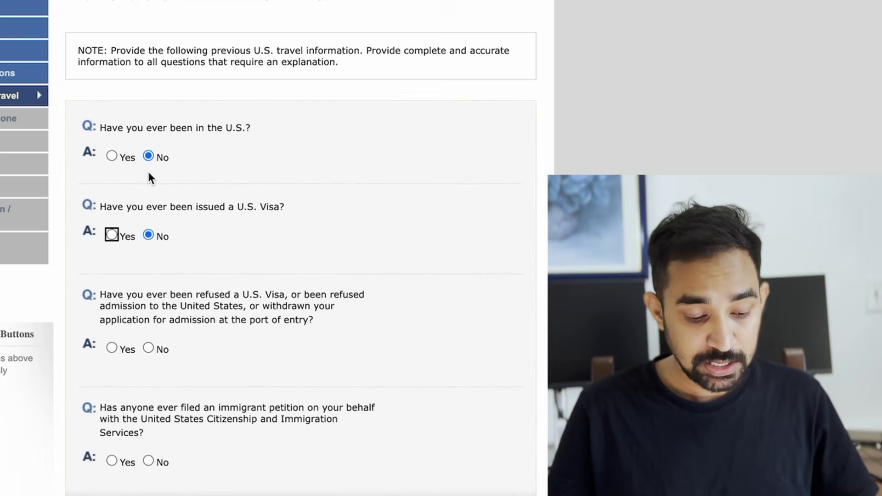
scroll(256, 281, "down", 3)
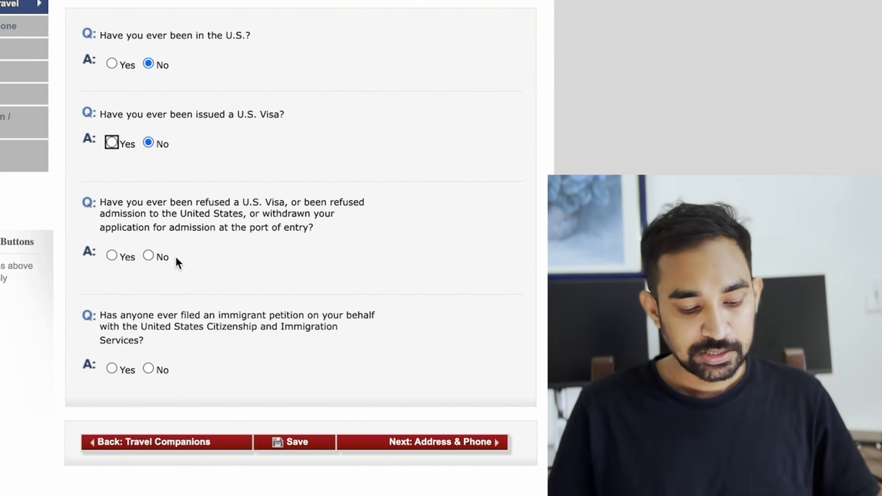
left_click(148, 255)
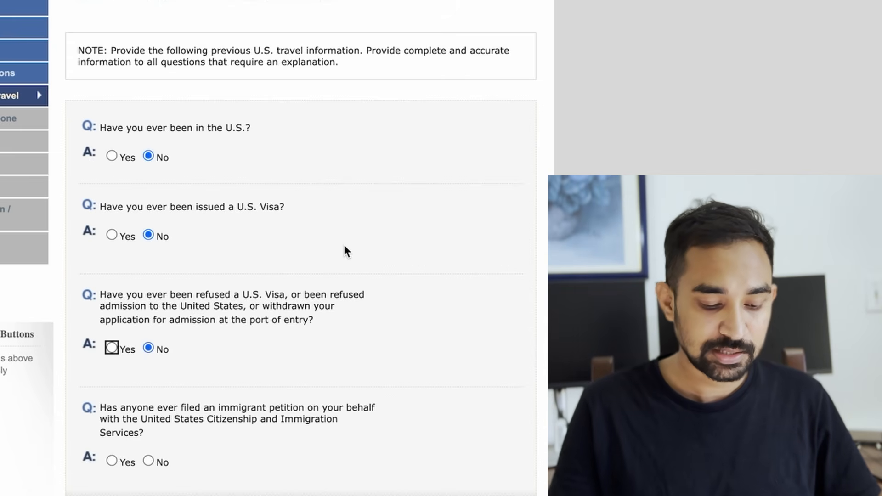
scroll(345, 248, "down", 1)
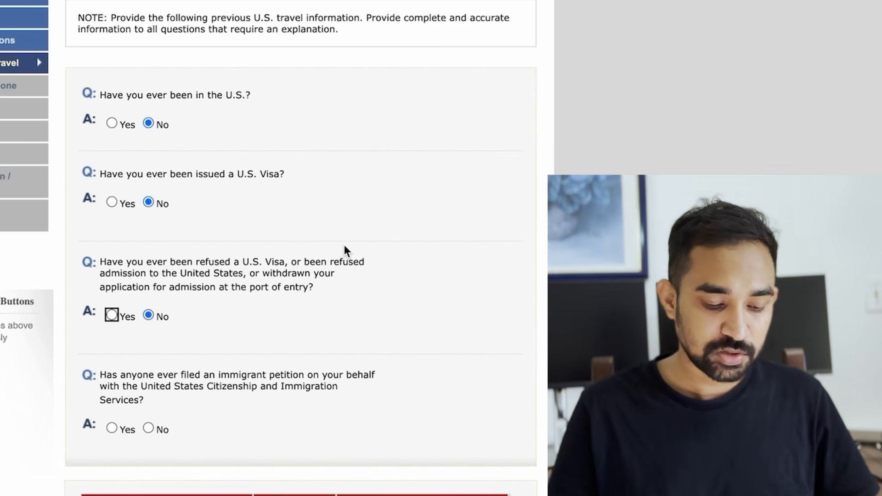
scroll(345, 248, "down", 2)
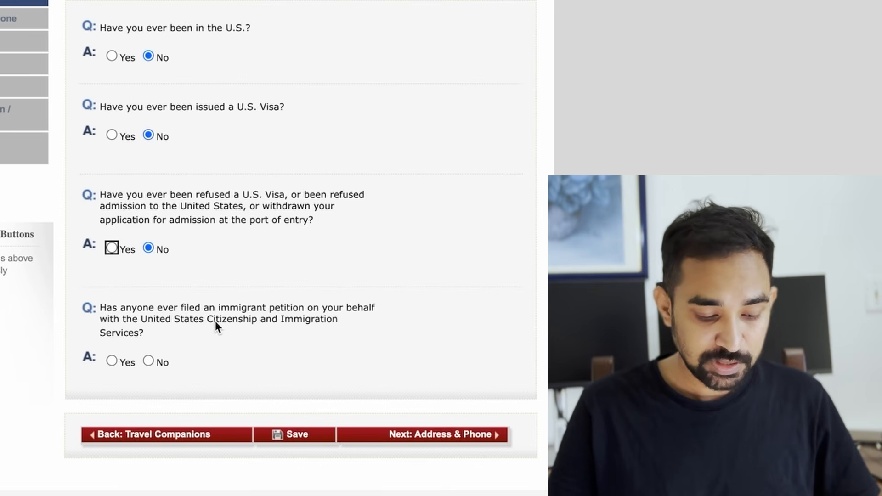
left_click(147, 359)
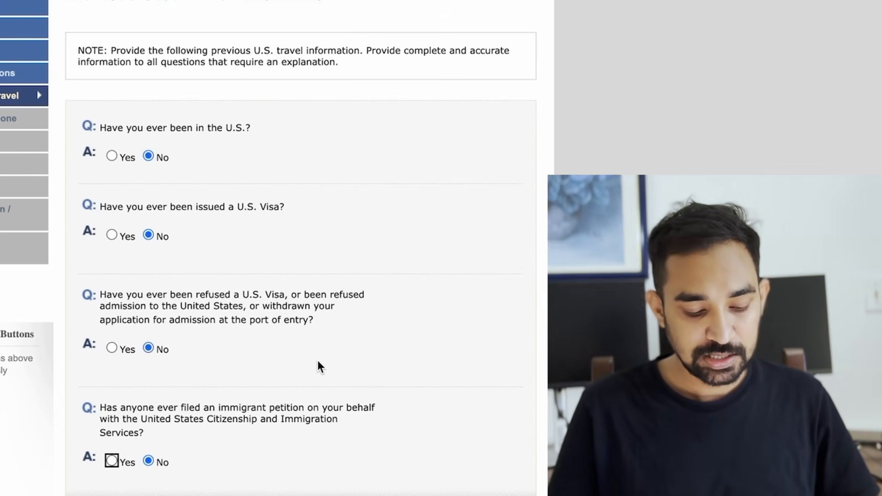
Step: Save the Previous U.S. Travel page and continue the application
scroll(317, 361, "down", 3)
left_click(294, 435)
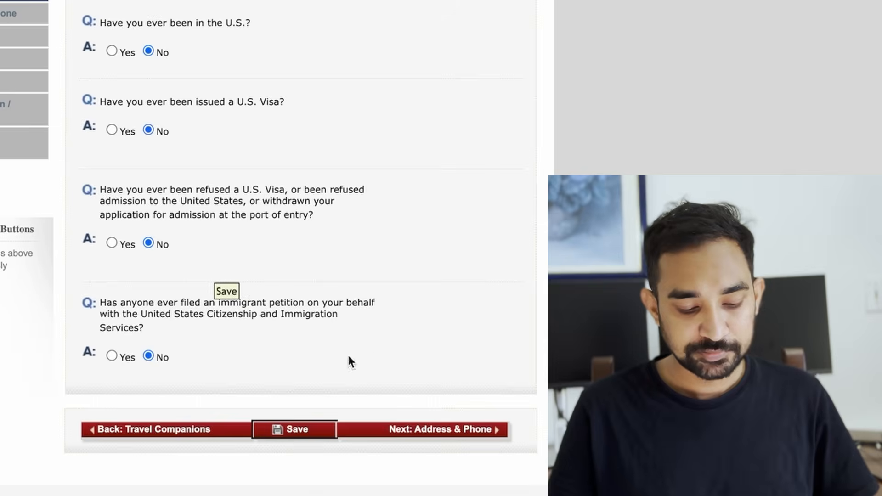
left_click(209, 148)
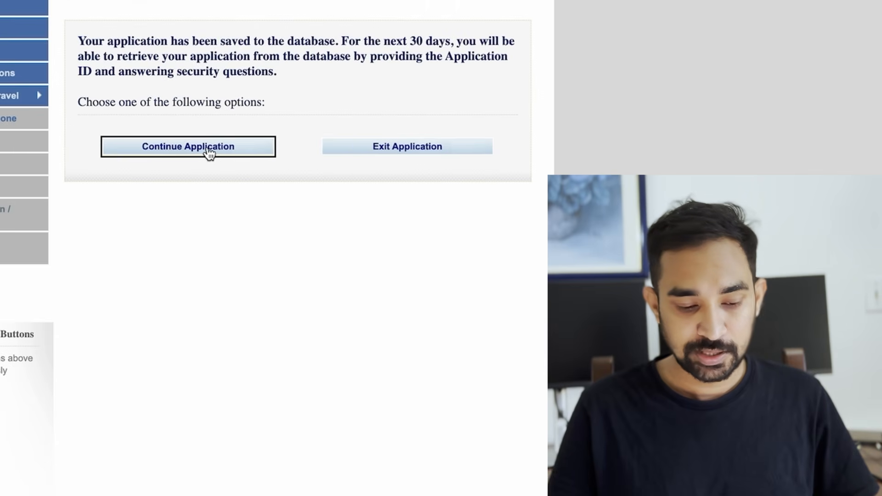
scroll(372, 160, "down", 3)
Step: Advance to Address and Phone and complete the home address in Kolkata, West Bengal, India
left_click(449, 397)
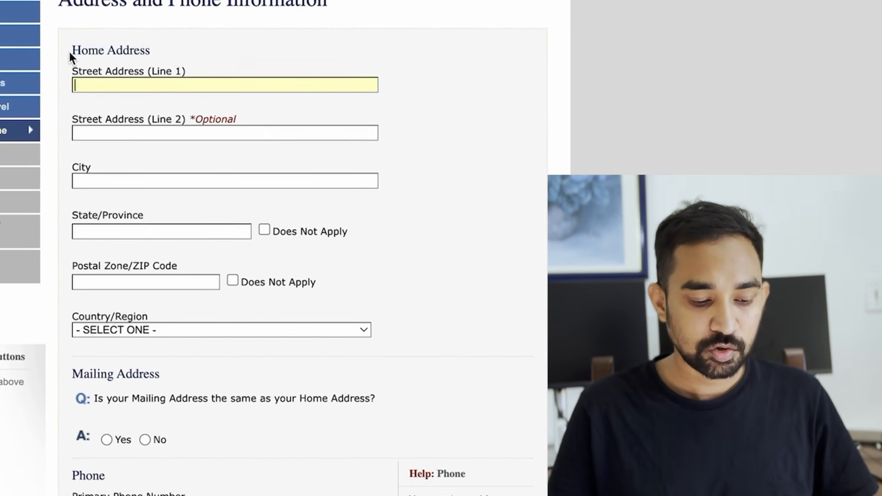
left_click_drag(77, 42, 153, 65)
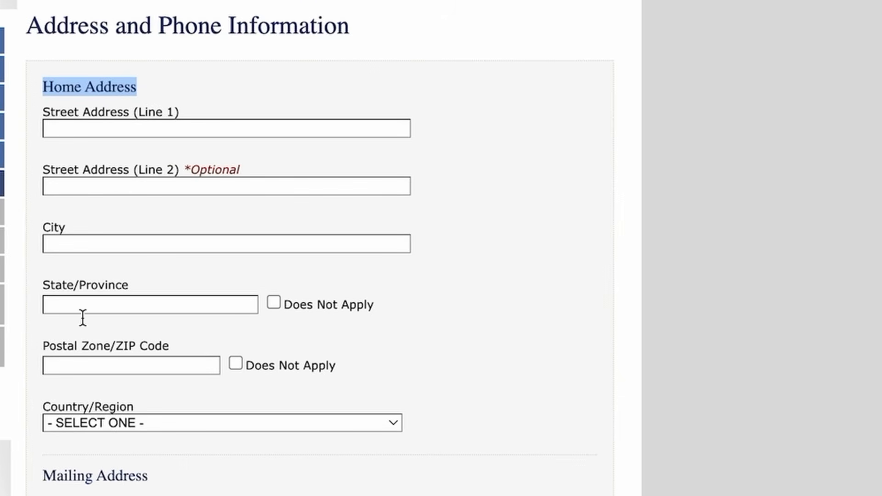
scroll(135, 164, "down", 3)
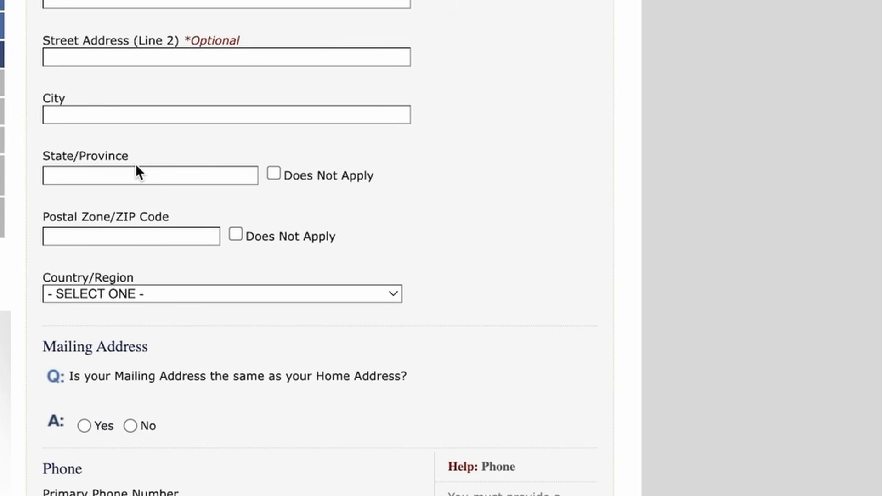
scroll(135, 170, "down", 3)
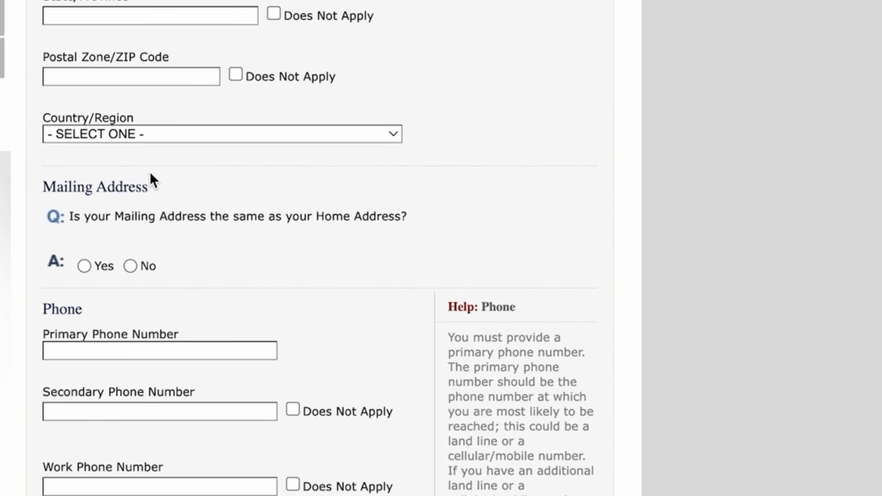
scroll(87, 192, "up", 5)
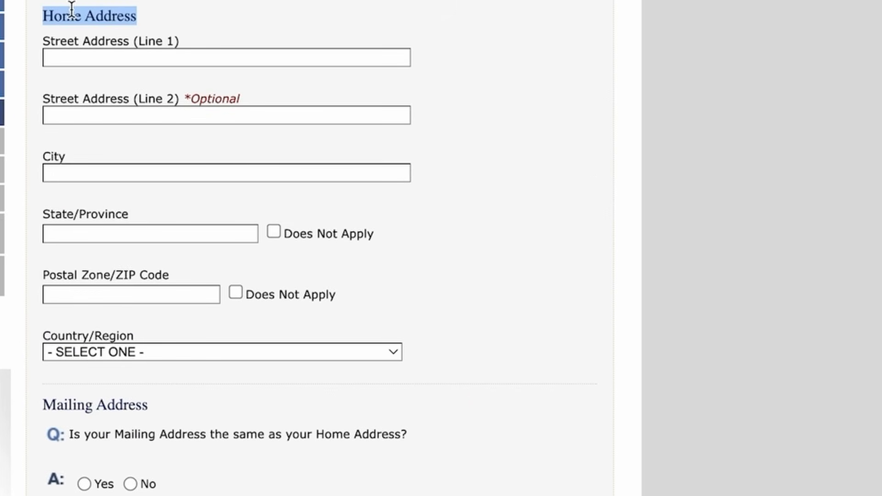
scroll(197, 169, "down", 2)
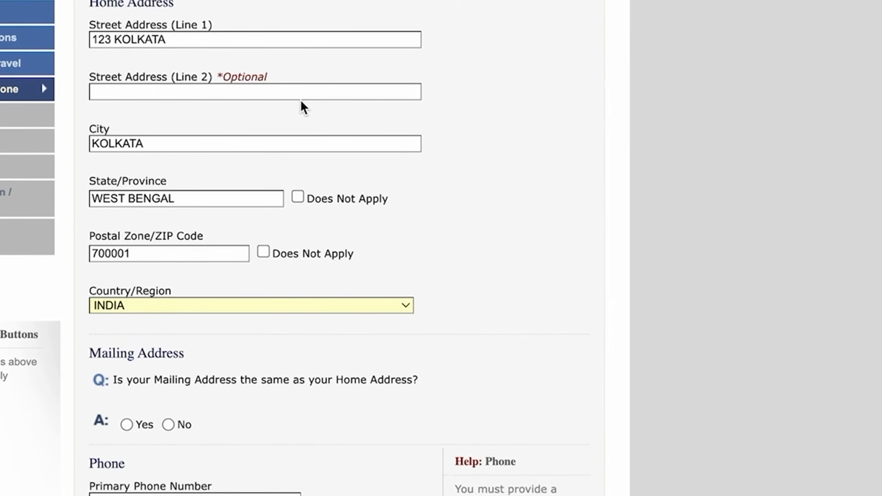
scroll(283, 231, "down", 3)
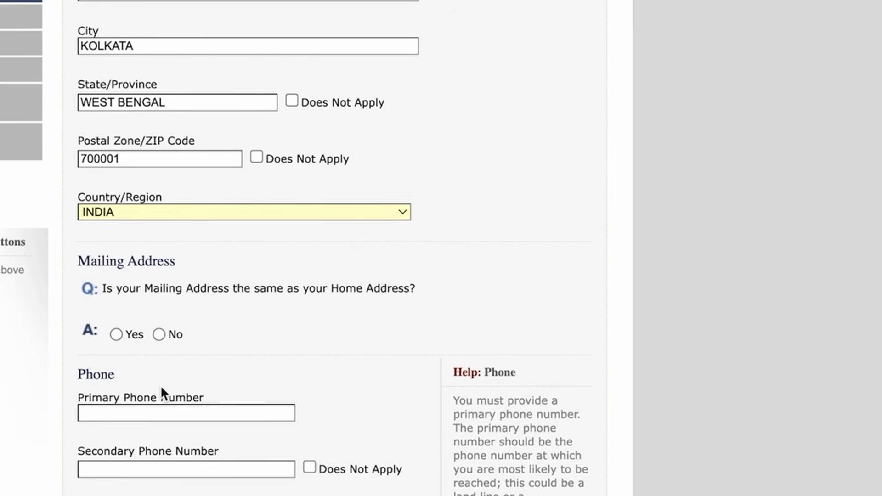
Step: Change the mailing-address answer from No to Yes, matching the home address
left_click(155, 335)
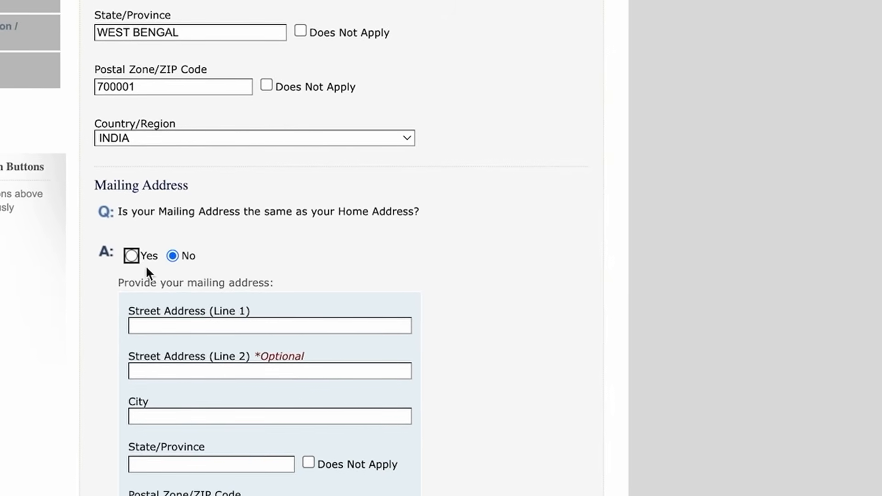
left_click(131, 256)
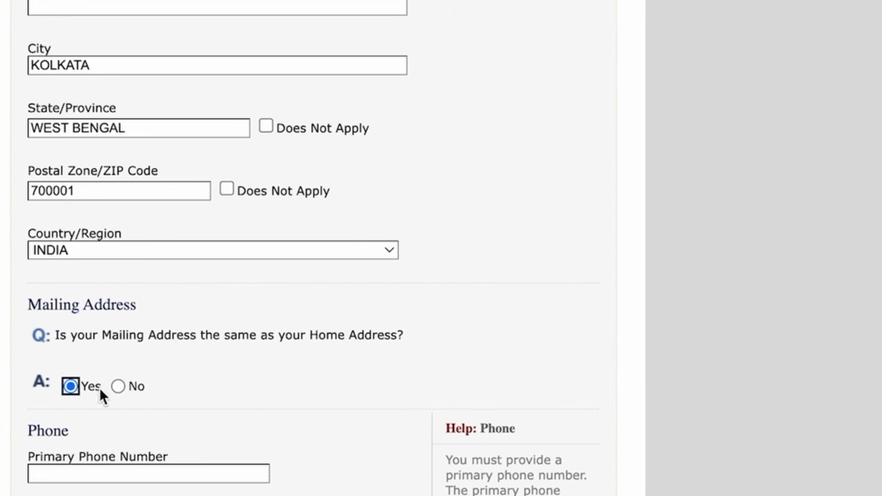
scroll(246, 363, "down", 3)
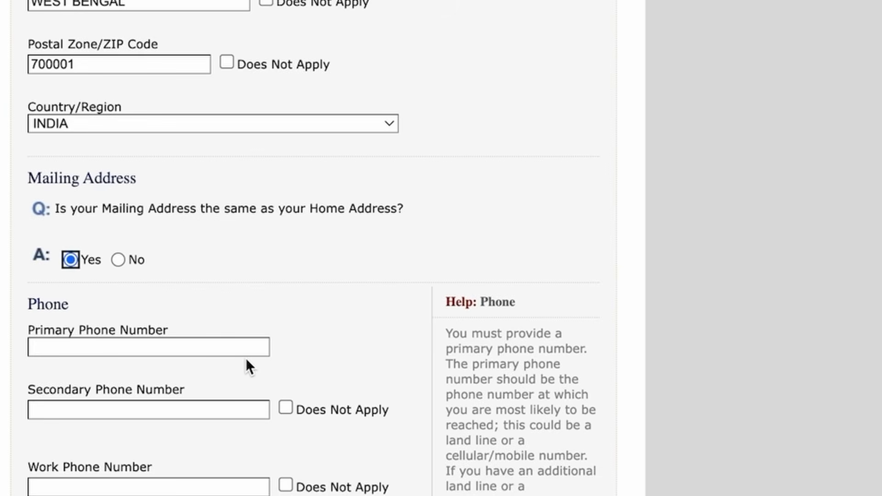
scroll(247, 358, "down", 2)
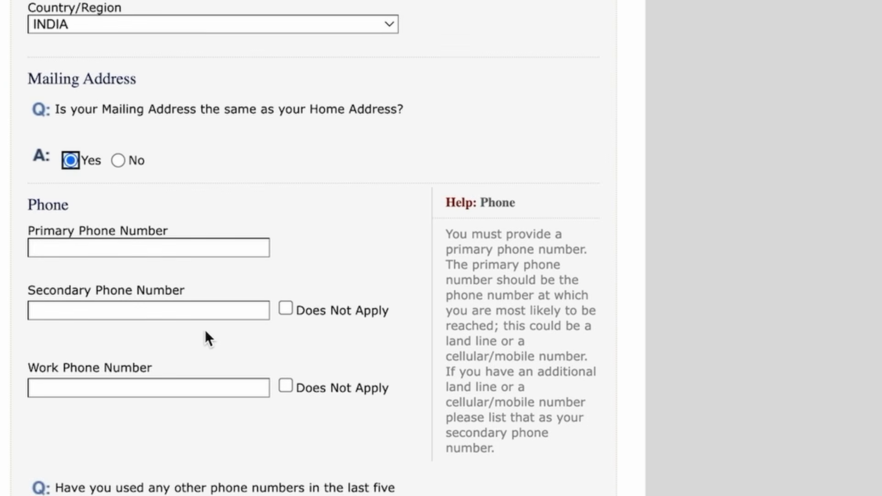
Step: Enter the primary phone number and mark secondary and work phones Does Not Apply
left_click(92, 250)
type("+91123456789")
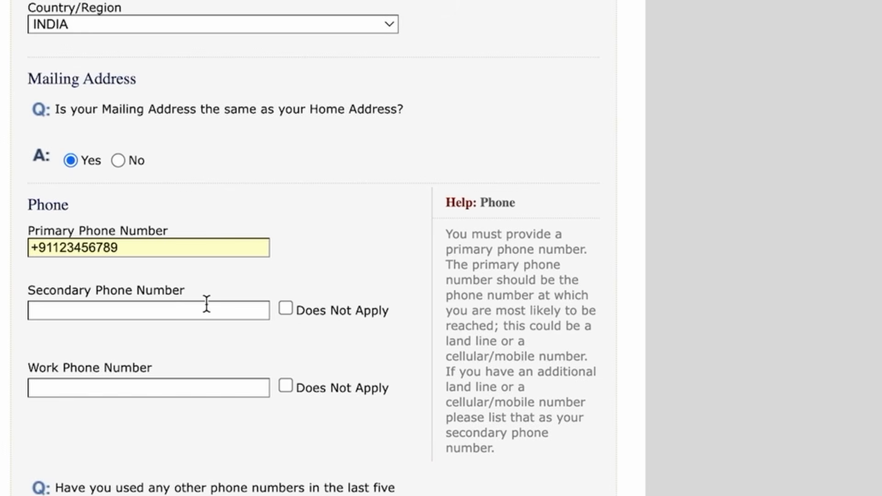
left_click(285, 309)
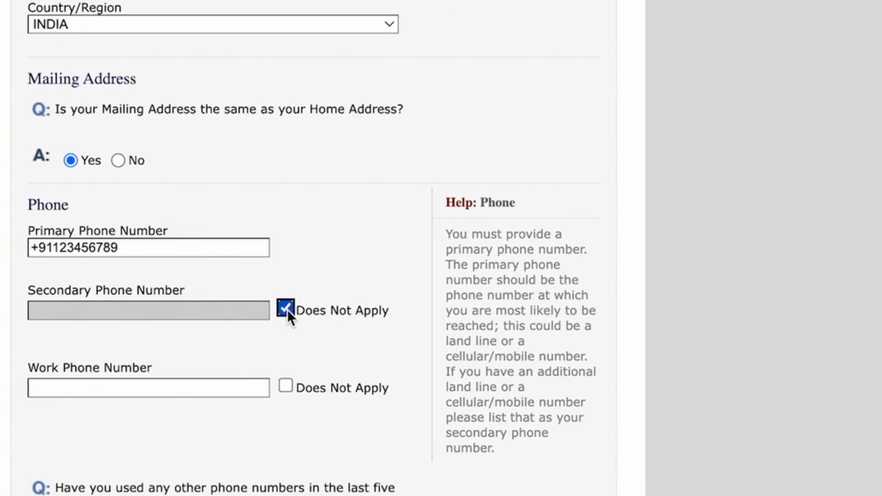
left_click(285, 386)
scroll(373, 386, "down", 3)
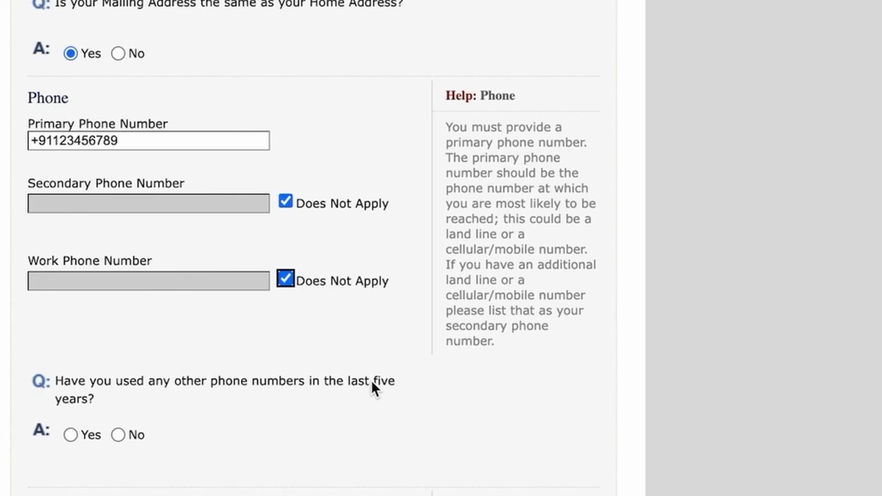
scroll(371, 380, "down", 4)
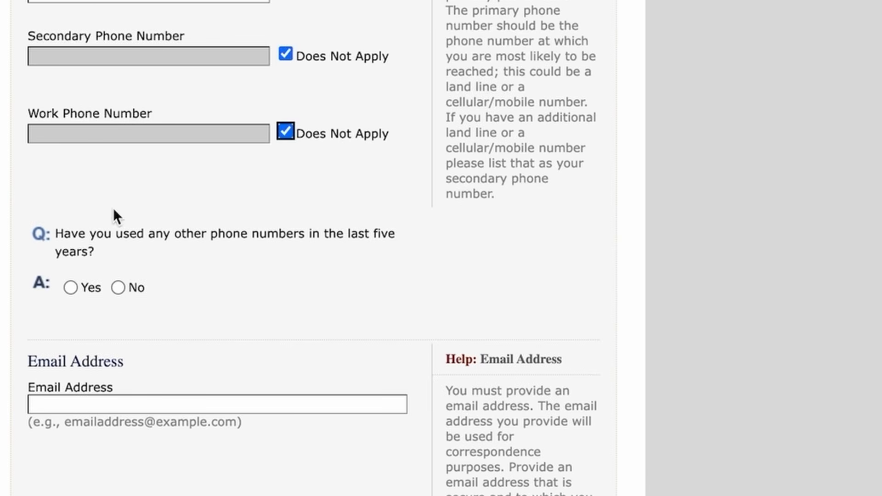
scroll(122, 290, "up", 5)
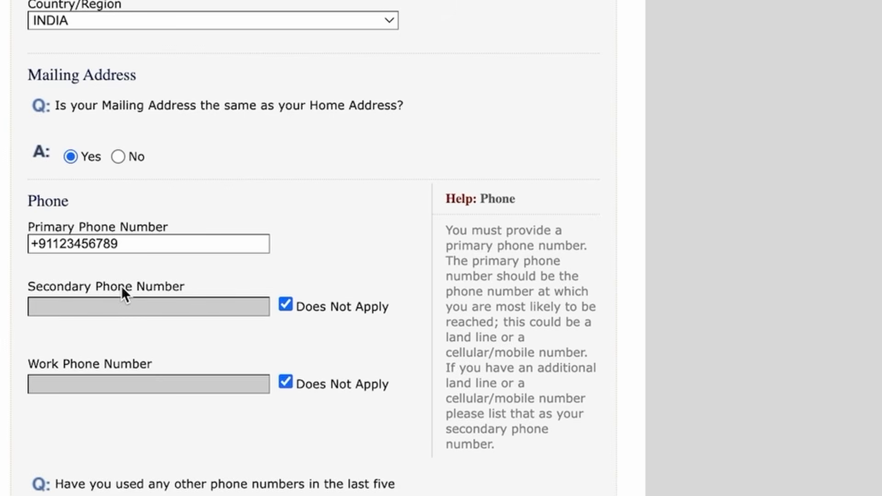
scroll(121, 286, "down", 3)
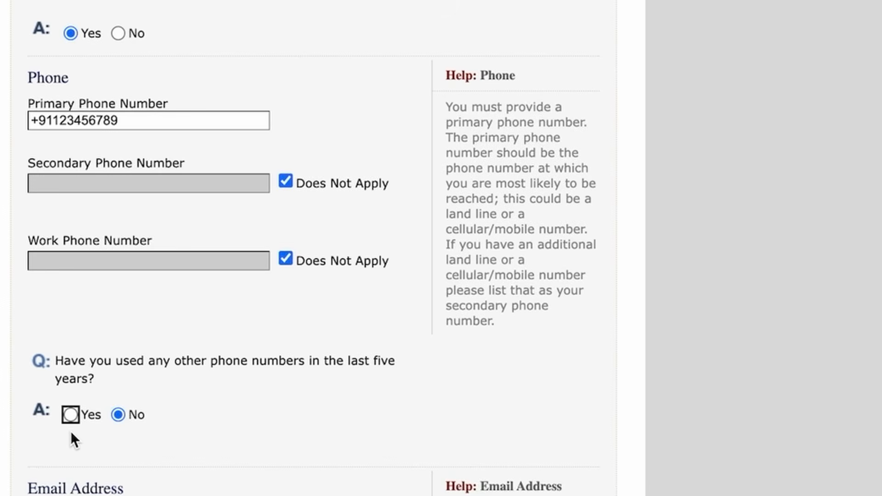
scroll(71, 432, "down", 4)
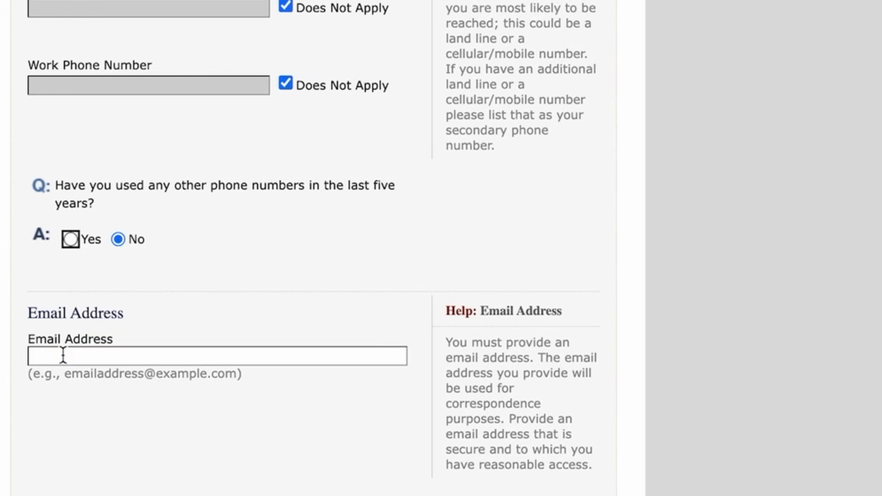
Step: Enter the applicant's e-mail address and answer No to other e-mail addresses
left_click(63, 356)
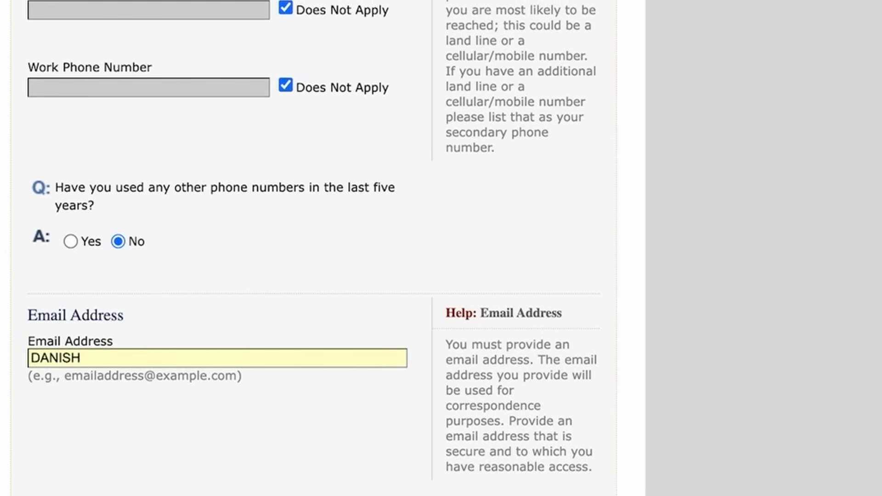
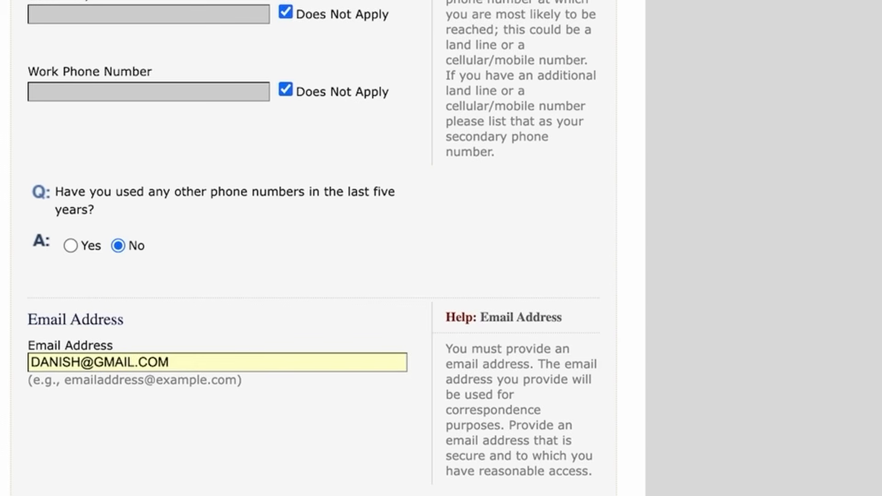
scroll(213, 368, "down", 3)
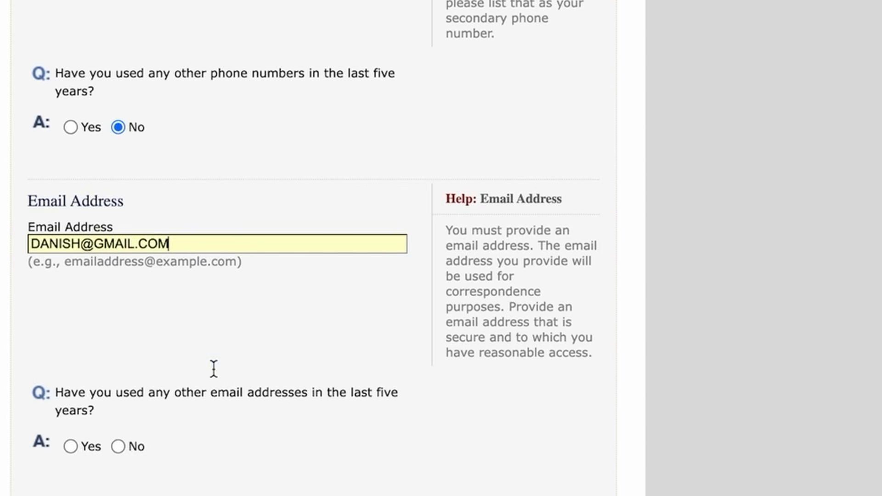
left_click(118, 448)
scroll(118, 448, "down", 4)
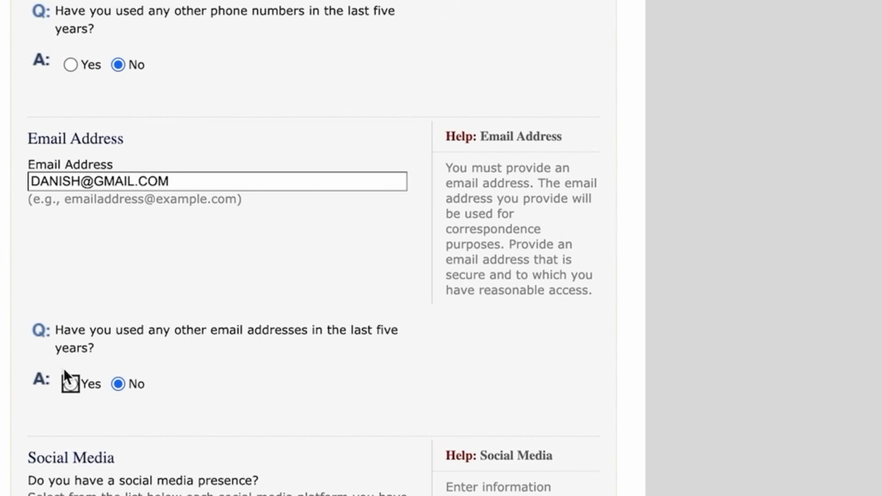
scroll(67, 381, "down", 3)
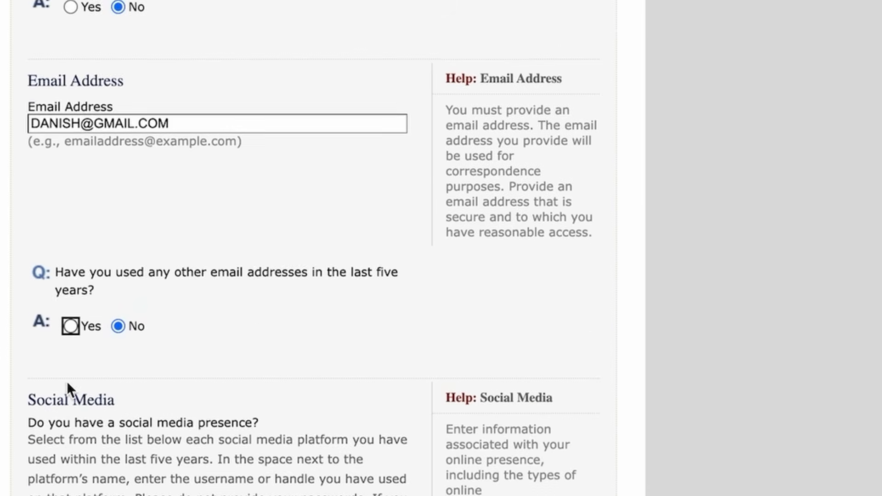
scroll(87, 345, "down", 4)
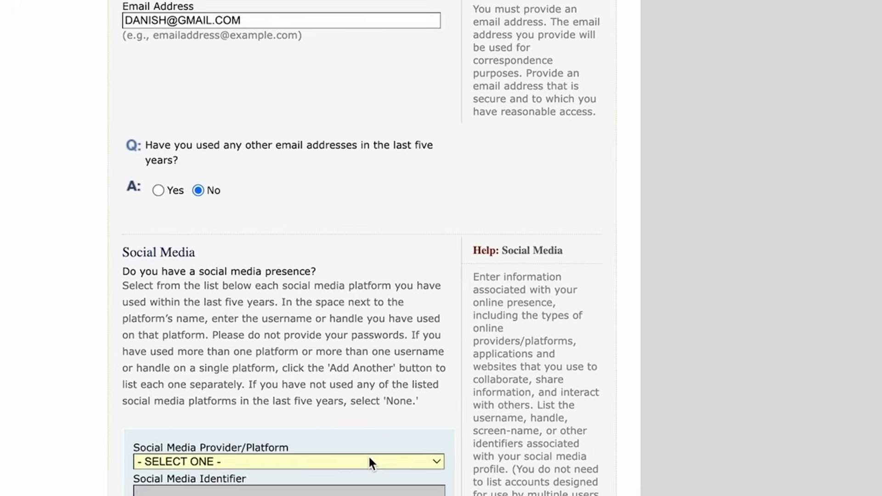
Step: Add a Social Media entry with platform YOUTUBE and the applicant's channel handle
left_click(358, 448)
scroll(386, 472, "down", 1)
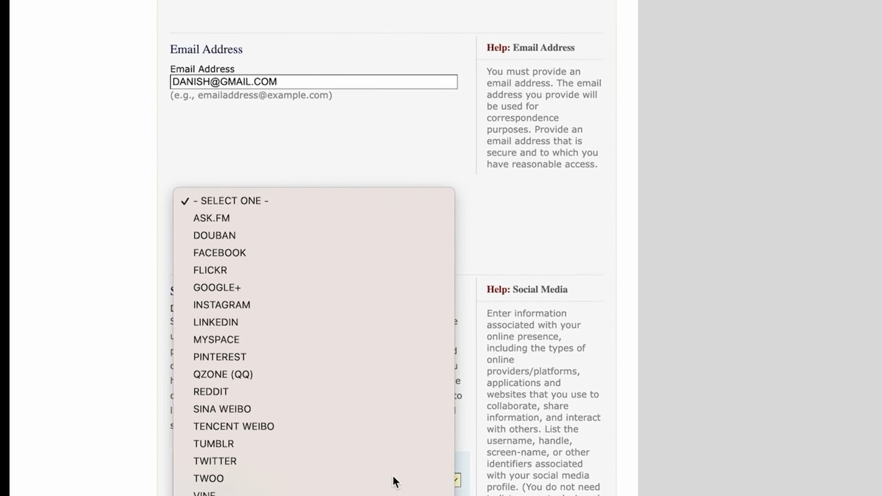
left_click(387, 472)
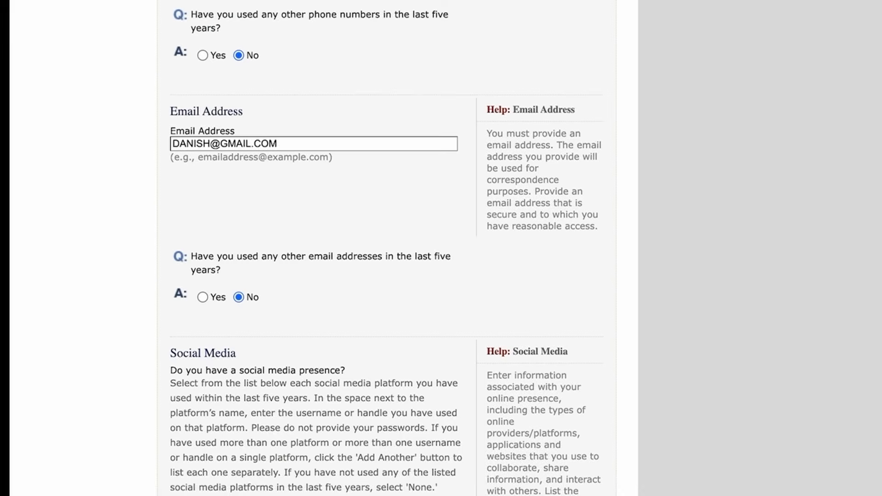
scroll(255, 455, "down", 3)
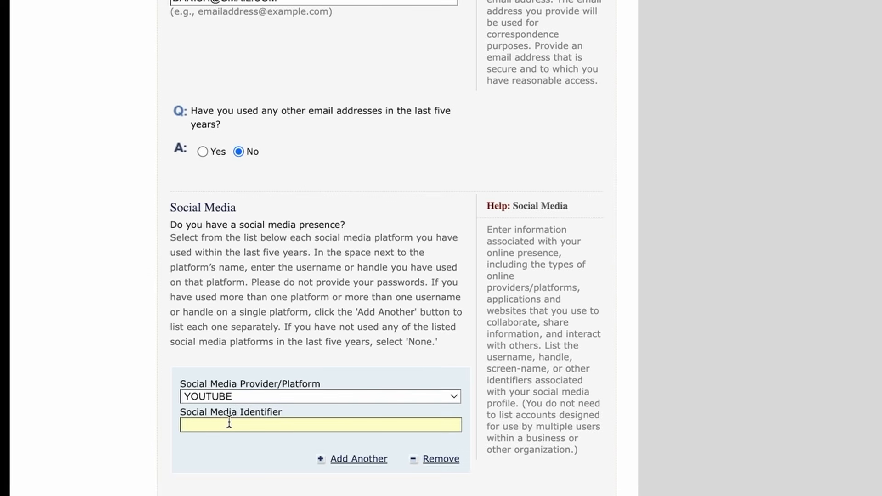
type("NOTES FROM")
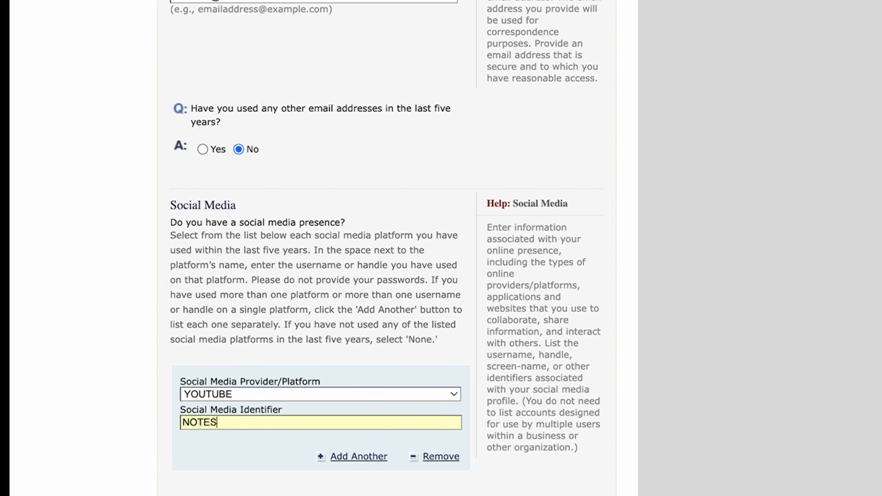
type(" DANISH")
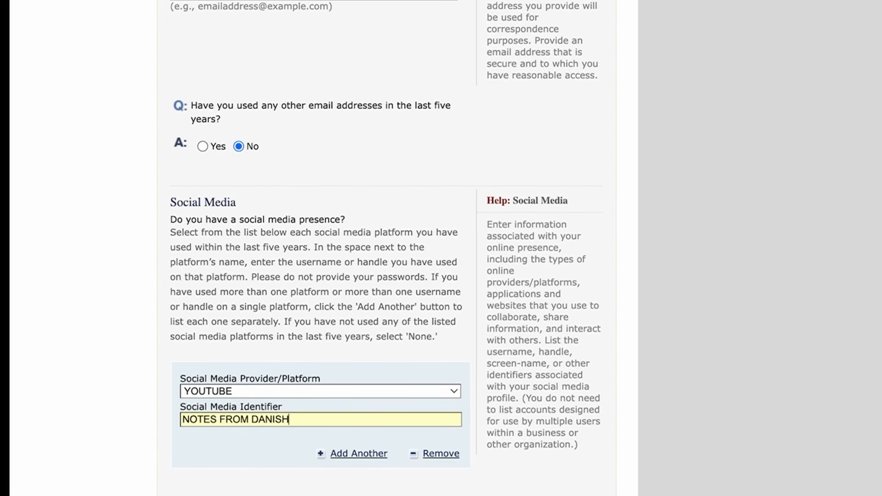
left_click(303, 393)
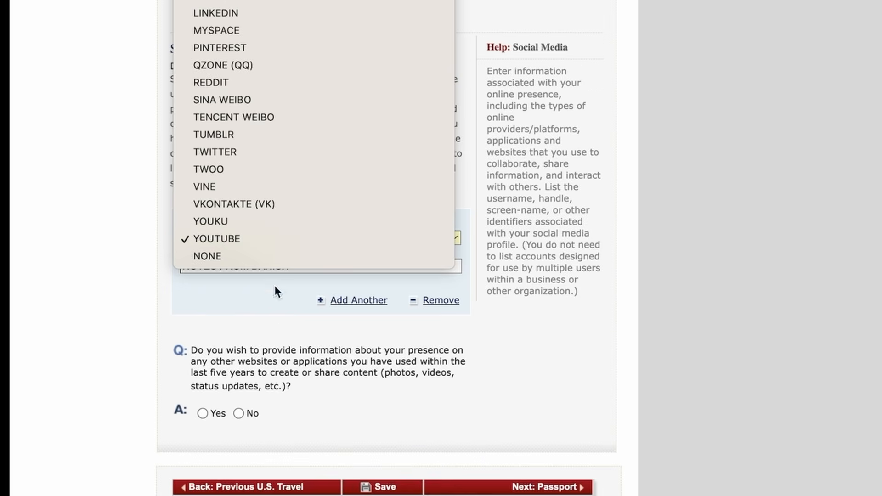
left_click(205, 415)
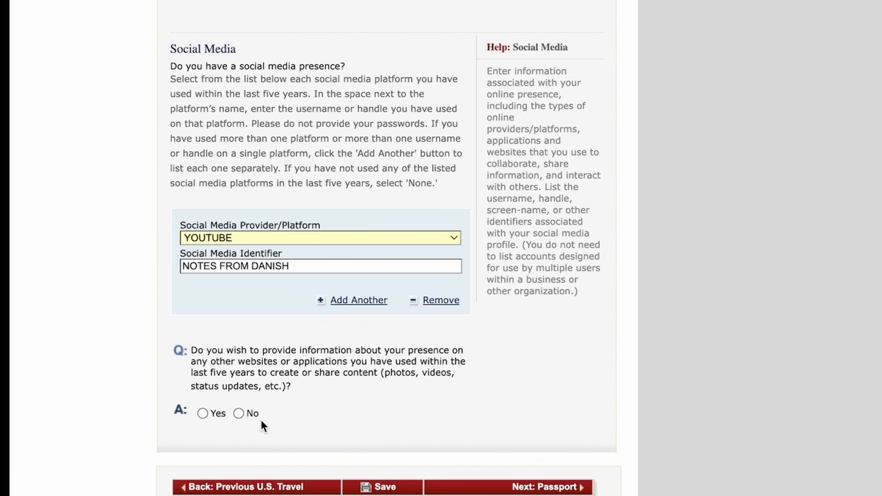
Step: Answer No about other websites, then save and continue the application
left_click(239, 414)
scroll(335, 414, "down", 3)
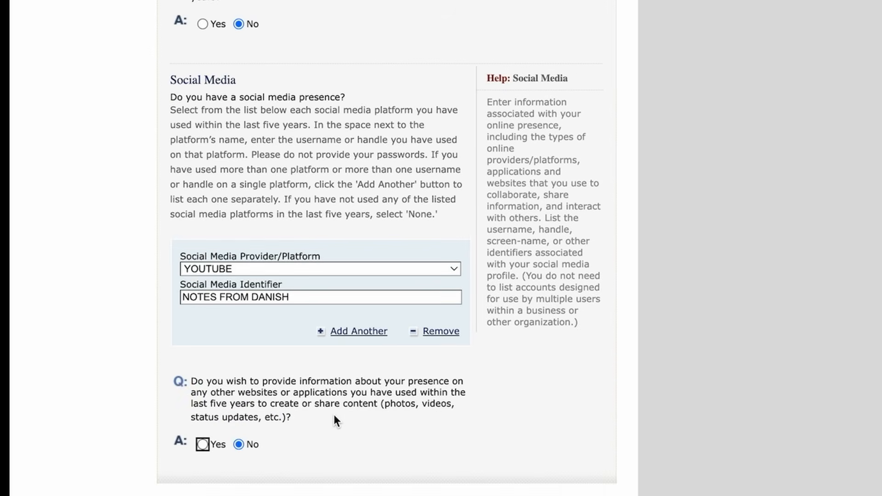
left_click(385, 495)
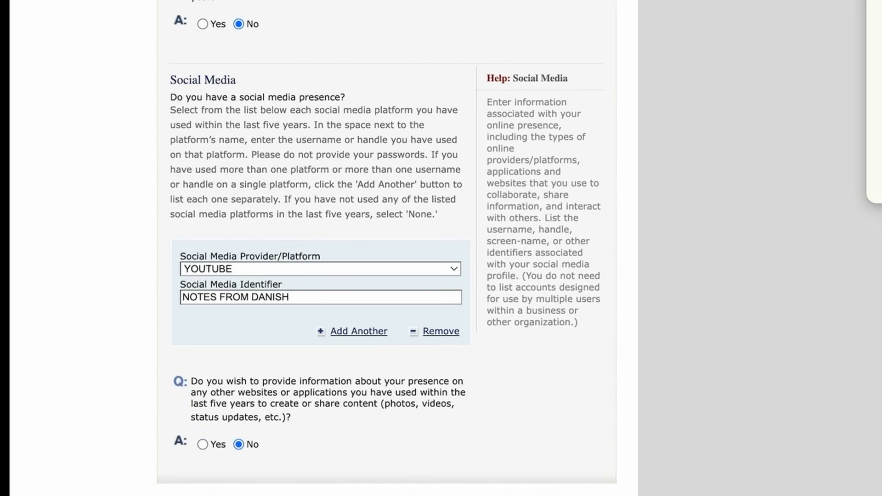
left_click(327, 183)
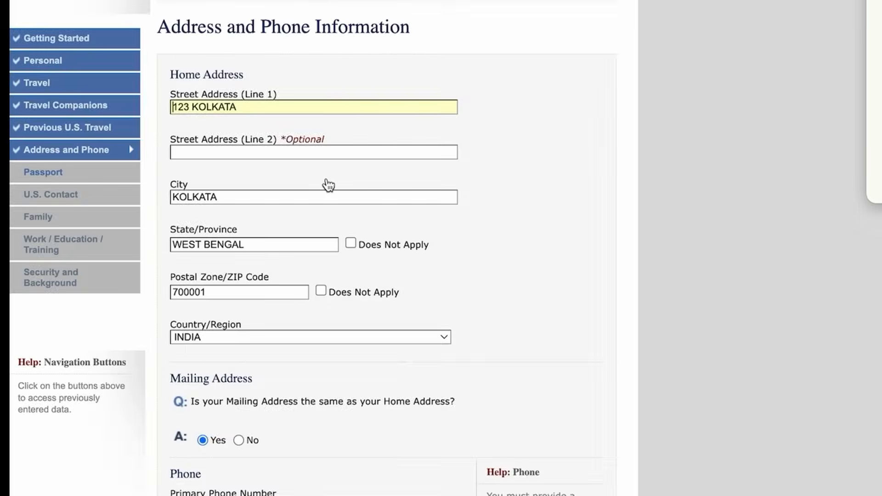
scroll(545, 447, "down", 20)
Step: On the Passport page keep REGULAR, enter the passport number, and mark book number Does Not Apply
left_click(545, 445)
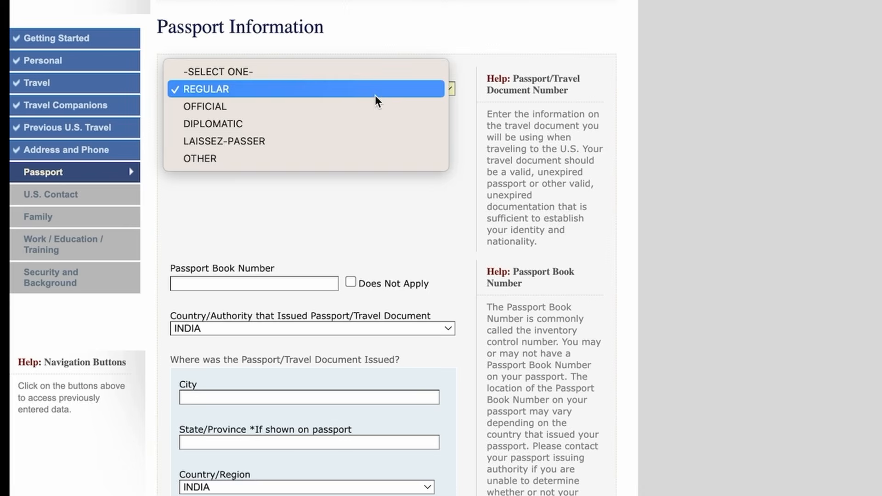
left_click(462, 158)
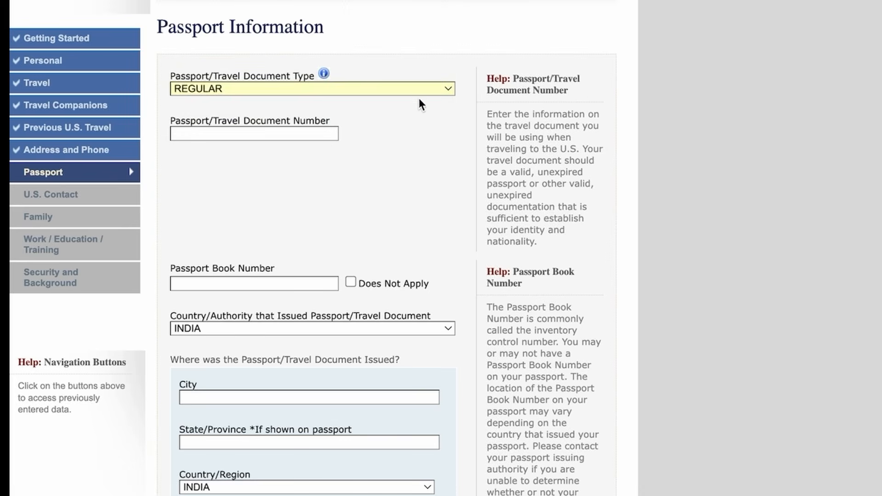
left_click(409, 83)
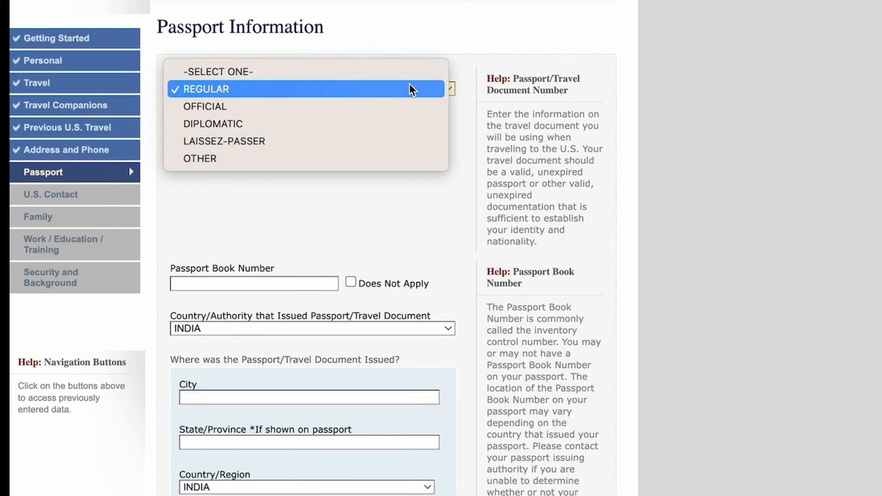
left_click(308, 88)
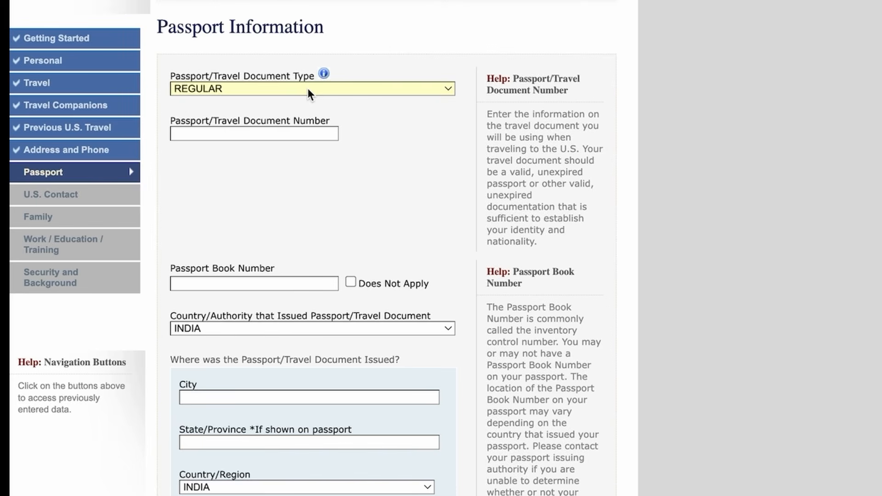
type("W31111")
scroll(309, 212, "down", 3)
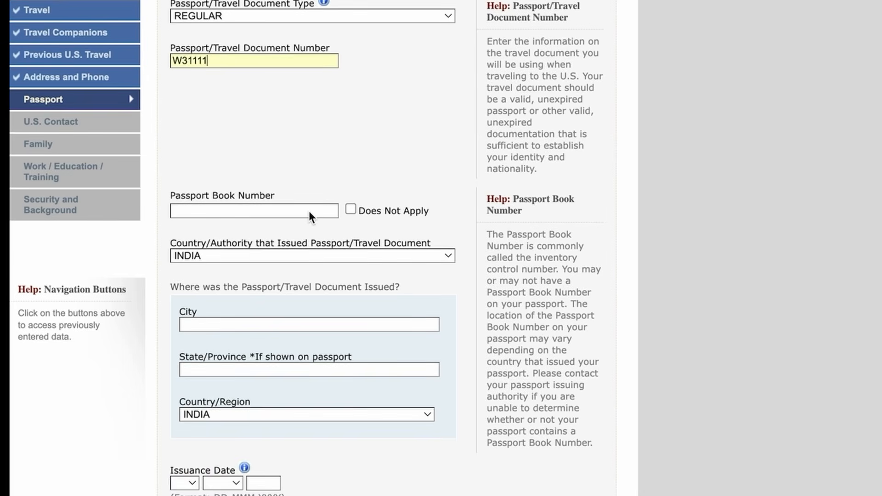
left_click(350, 209)
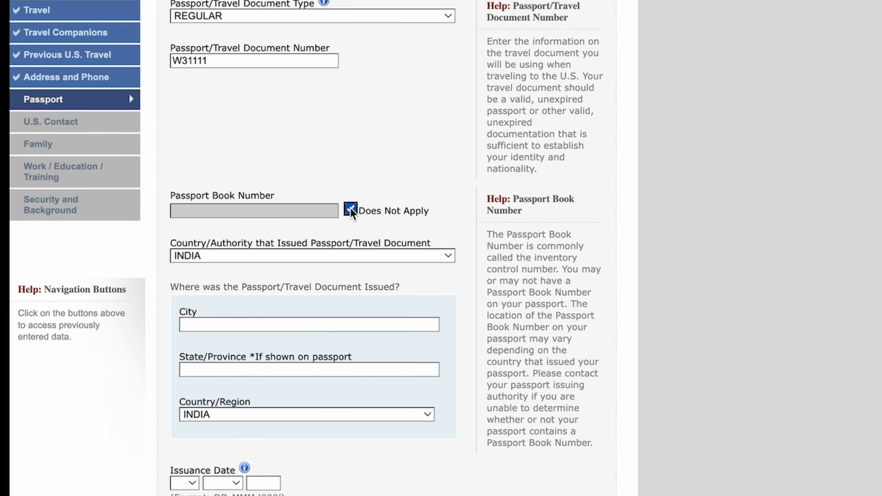
scroll(285, 220, "down", 2)
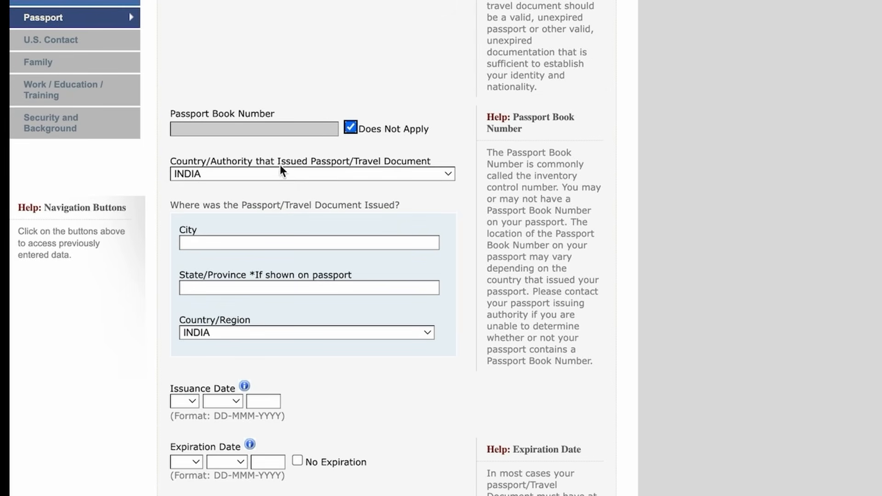
Step: Keep INDIA as issuing country and enter issue city KOLKATA, state WEST BENGAL
left_click(290, 172)
left_click(289, 172)
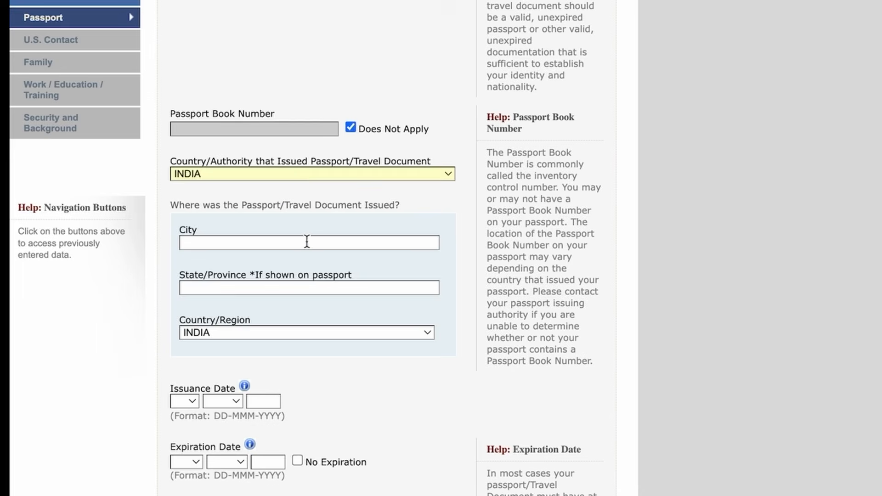
scroll(305, 242, "down", 1)
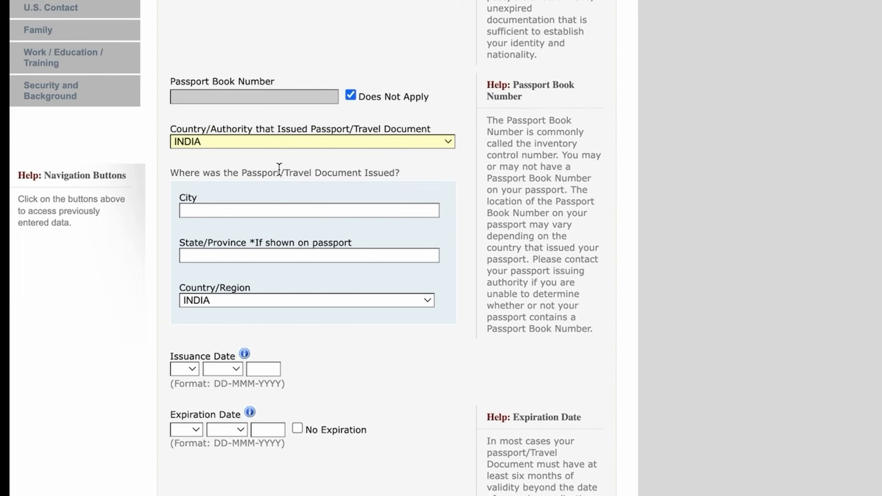
left_click(211, 211)
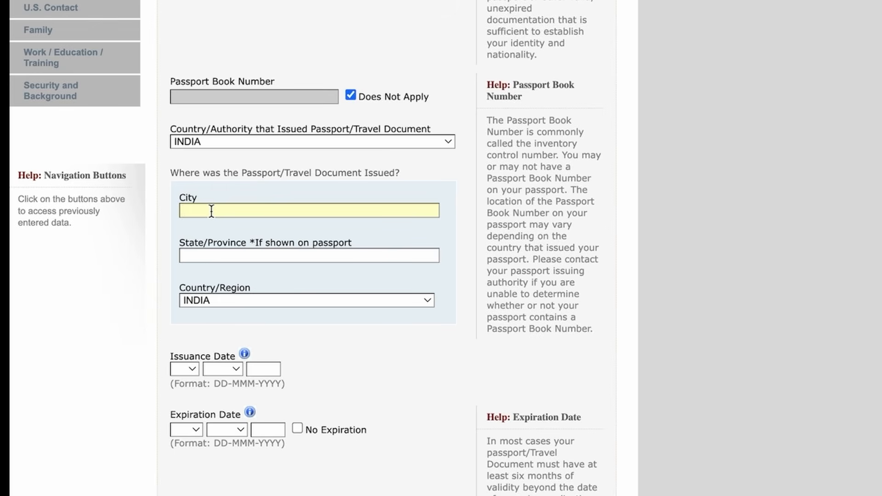
type("KOLKATA")
left_click(235, 252)
type("WEST BENGAL")
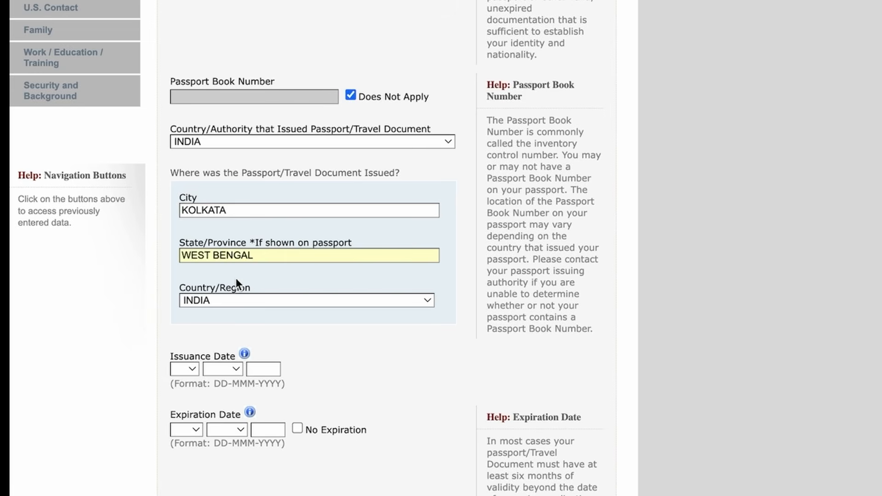
Step: Set the passport issuance date to 01 JAN 2020
left_click(193, 366)
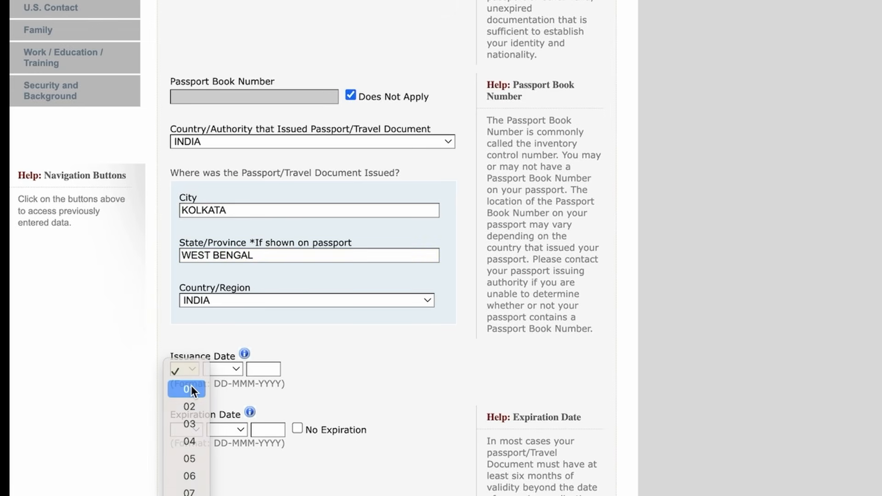
left_click(192, 387)
left_click(228, 367)
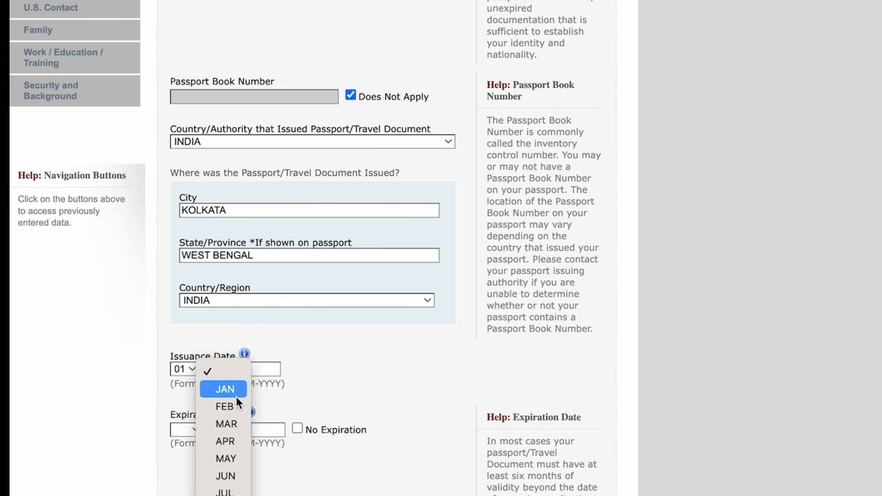
left_click(225, 389)
left_click(263, 370)
type("2020")
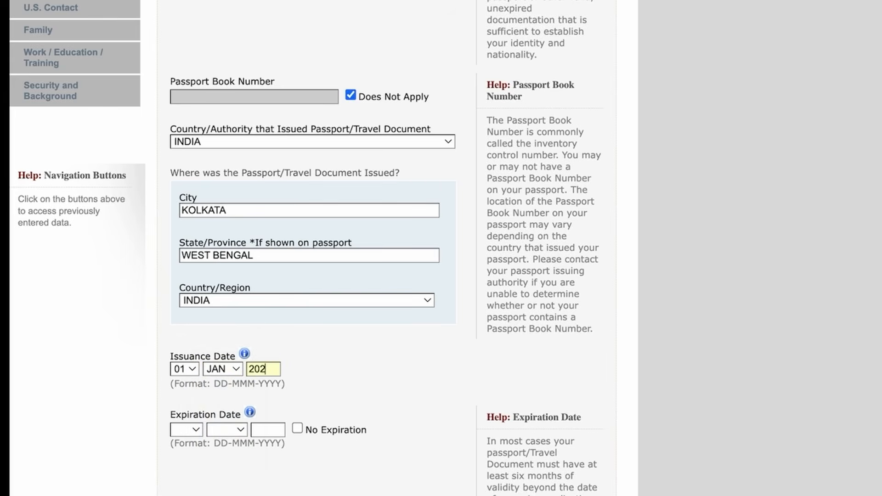
Step: Set the expiration date to 01 JAN 2030 and answer No to a lost passport
left_click(200, 431)
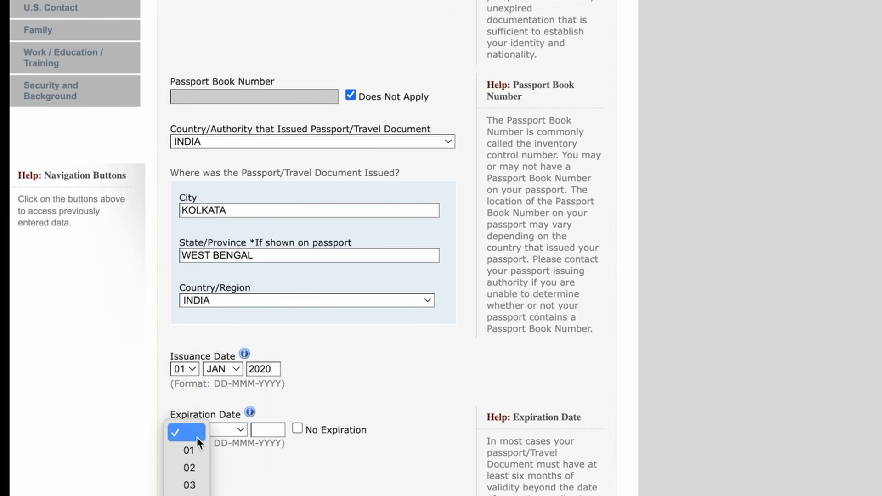
scroll(195, 450, "down", 5)
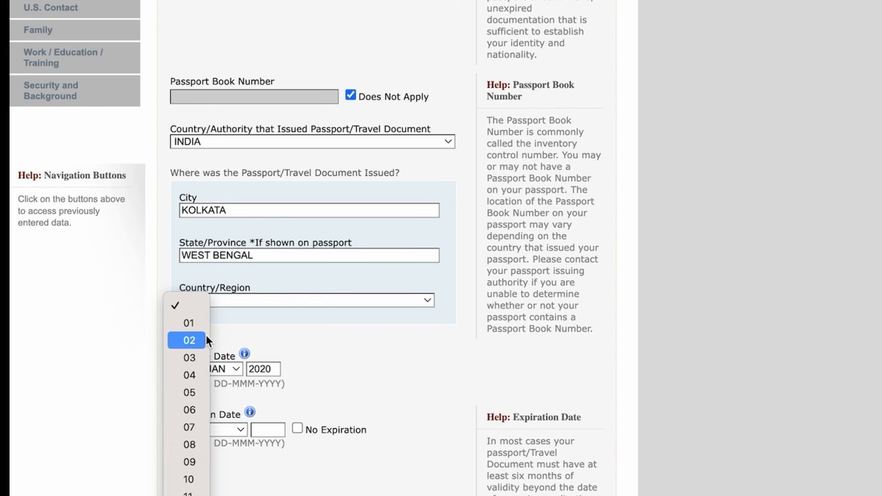
left_click(196, 325)
left_click(229, 428)
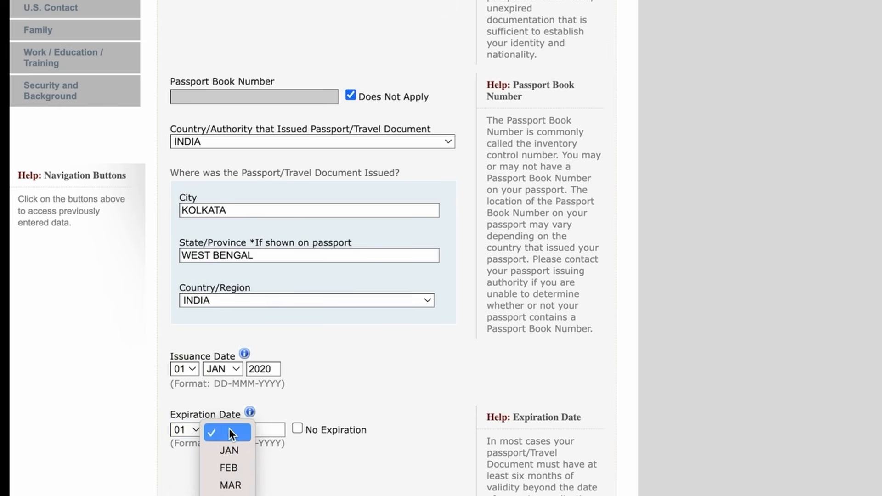
left_click(240, 452)
key("Tab")
type("2030")
scroll(299, 425, "down", 4)
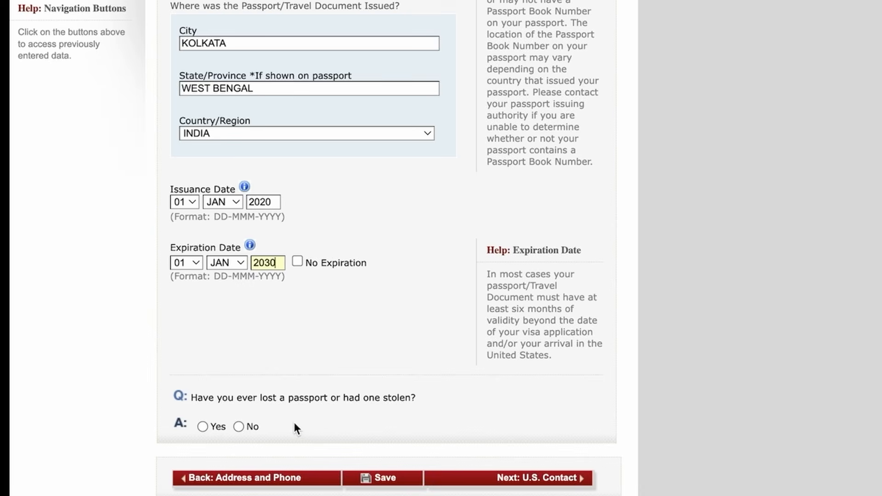
left_click(239, 426)
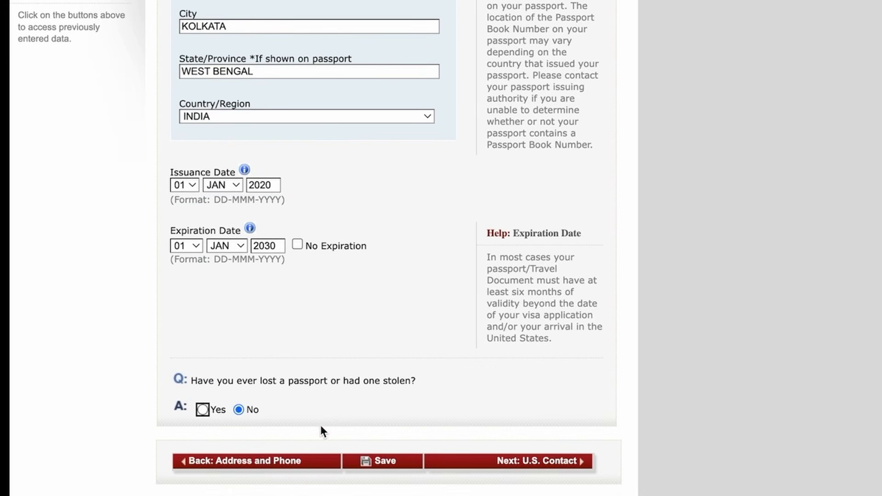
Step: Save the passport details, continue, and advance to the U.S. Point of Contact page
left_click(384, 467)
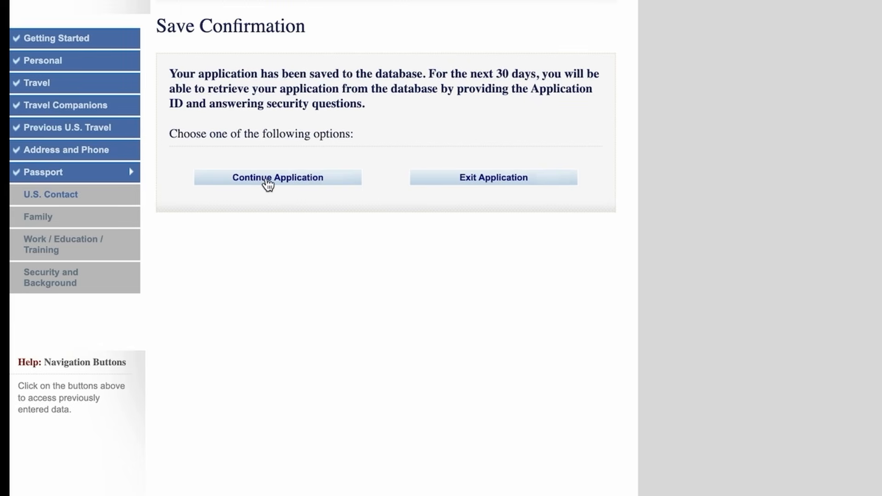
left_click(268, 179)
left_click(532, 448)
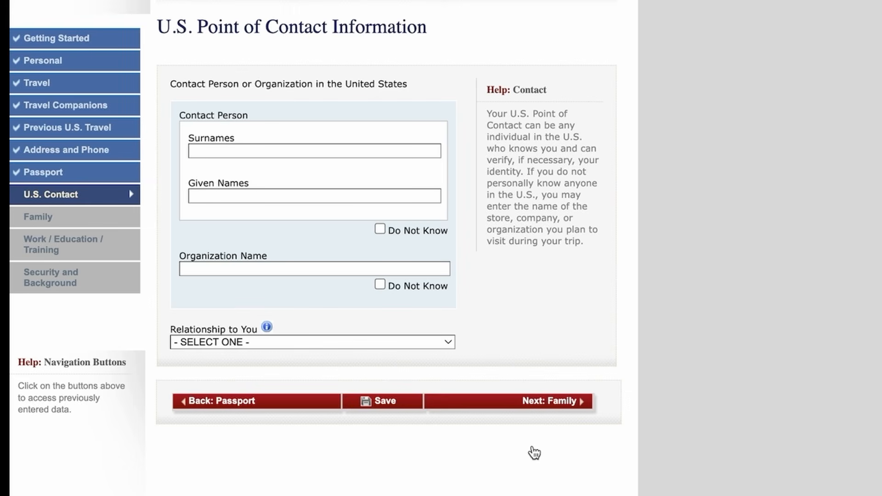
left_click(490, 205)
left_click_drag(490, 206, 591, 253)
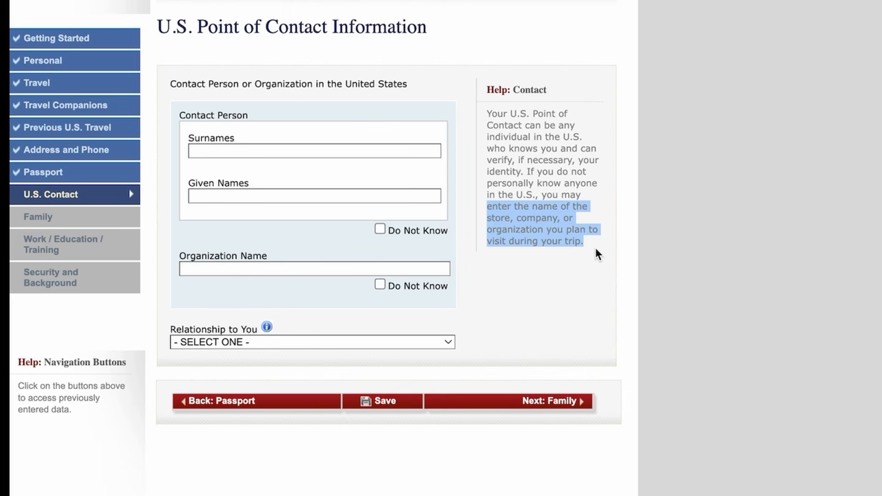
Step: Set the U.S. contact organization to DISNEY WORLD with relationship OTHER
left_click(202, 269)
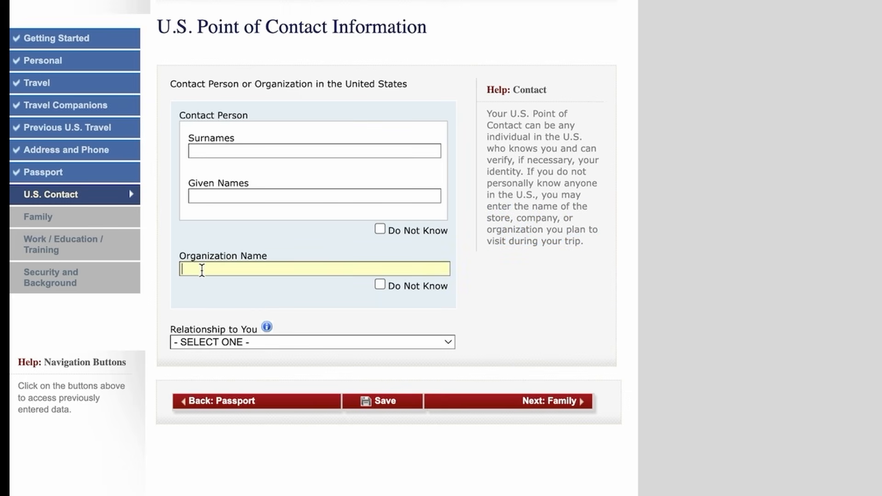
type("DISNEY WORLD")
left_click(379, 229)
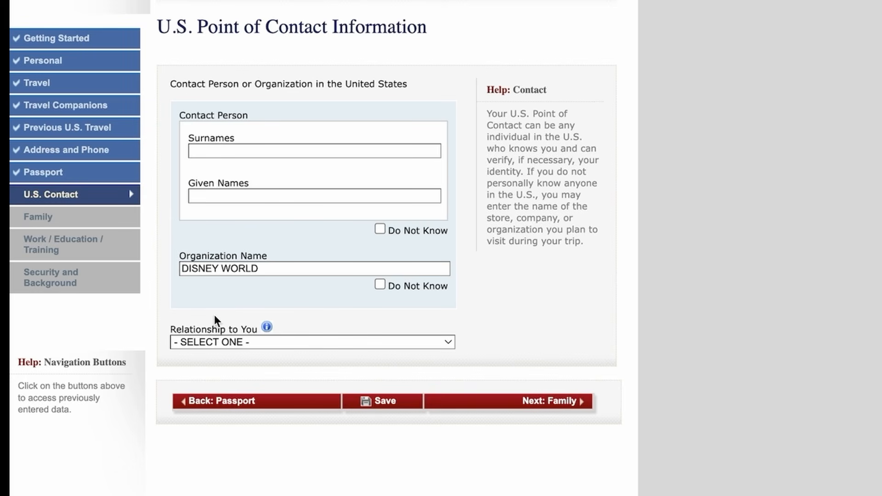
left_click(394, 353)
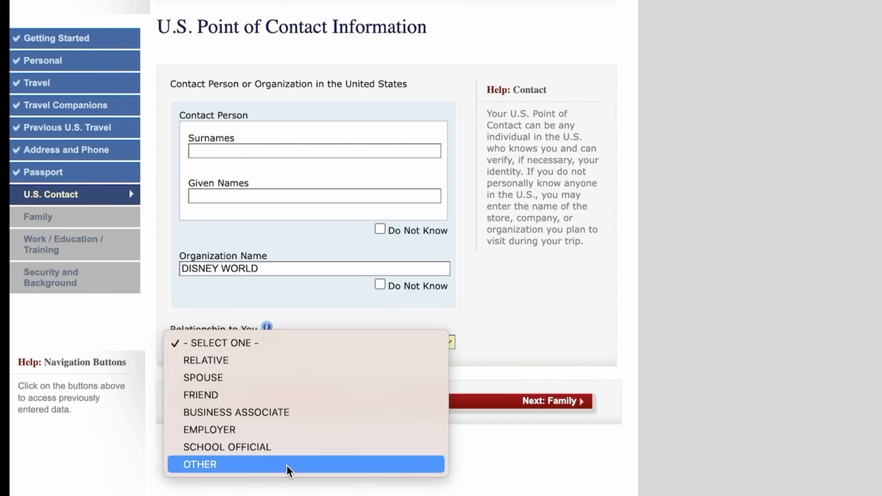
left_click(214, 465)
Step: Fill the contact's Orlando, FLORIDA address, ZIP, phone and e-mail, then save and continue
left_click(423, 408)
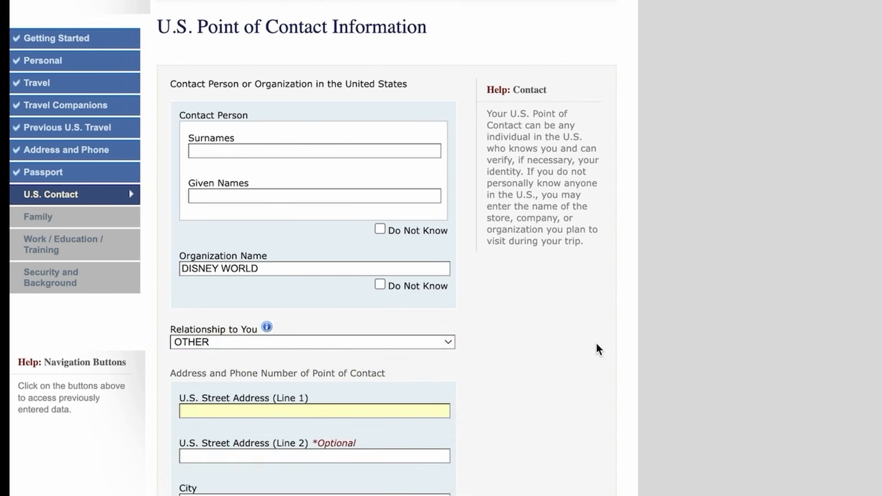
scroll(596, 344, "down", 2)
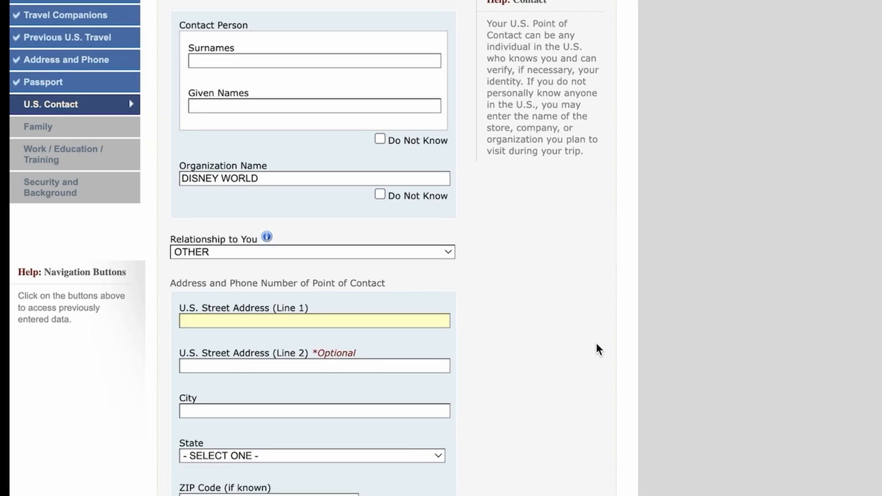
scroll(595, 344, "down", 1)
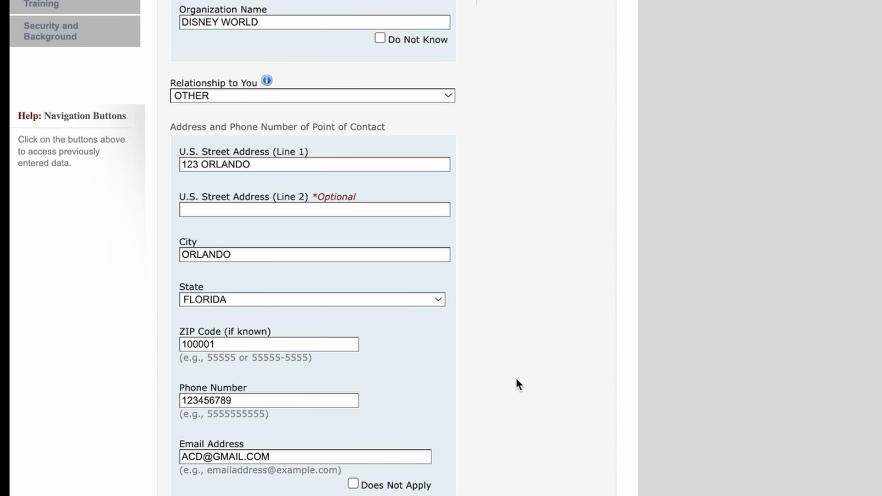
scroll(392, 456, "down", 3)
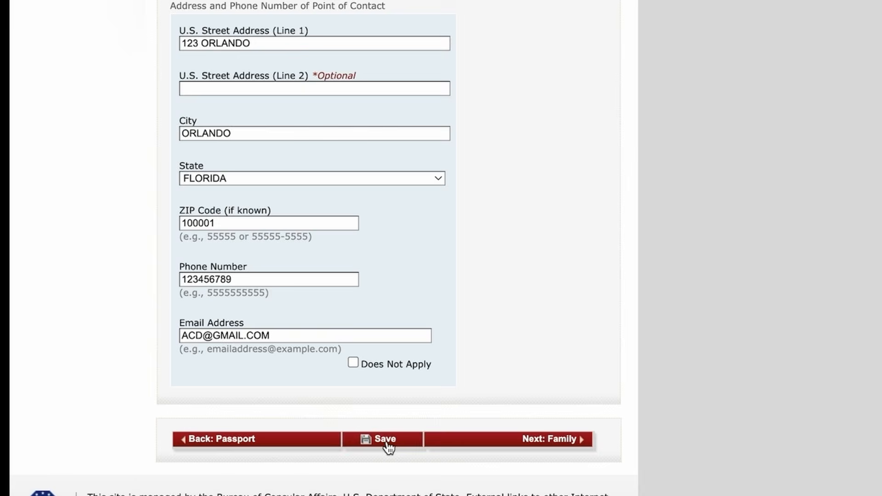
left_click(385, 439)
left_click(286, 179)
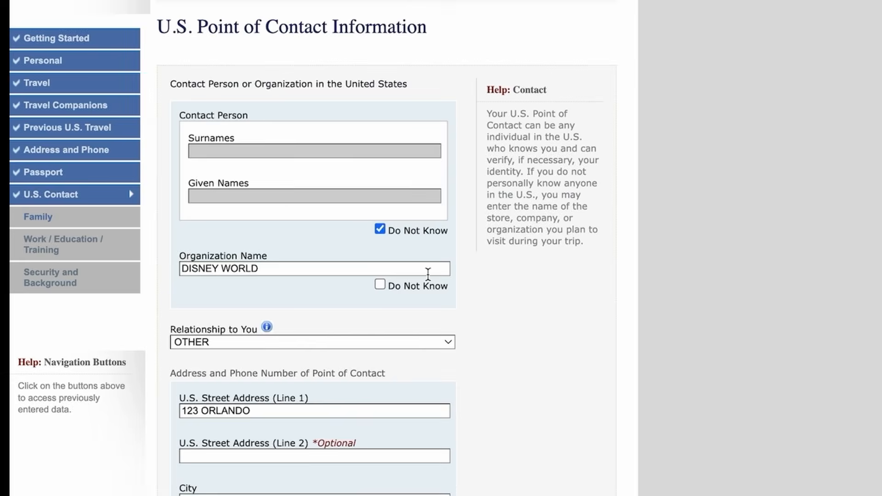
scroll(528, 413, "down", 8)
Step: Move to the Relatives page and enter the father's surname and given names
left_click(543, 444)
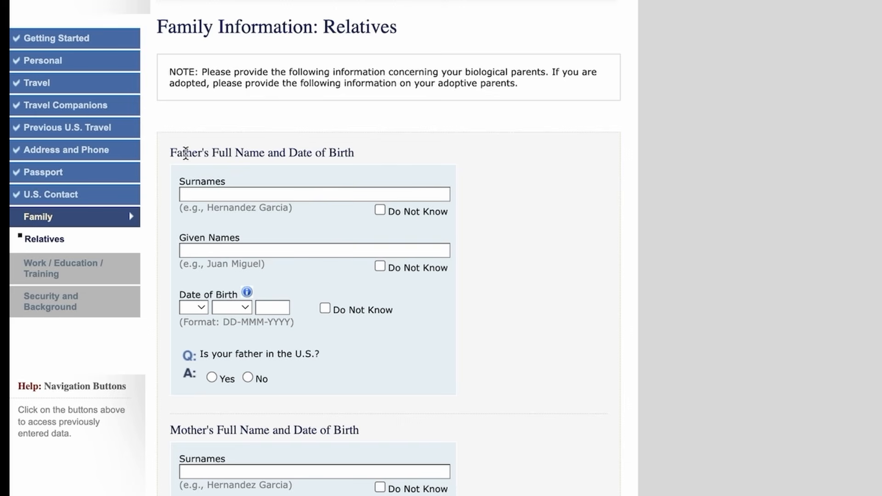
left_click(193, 194)
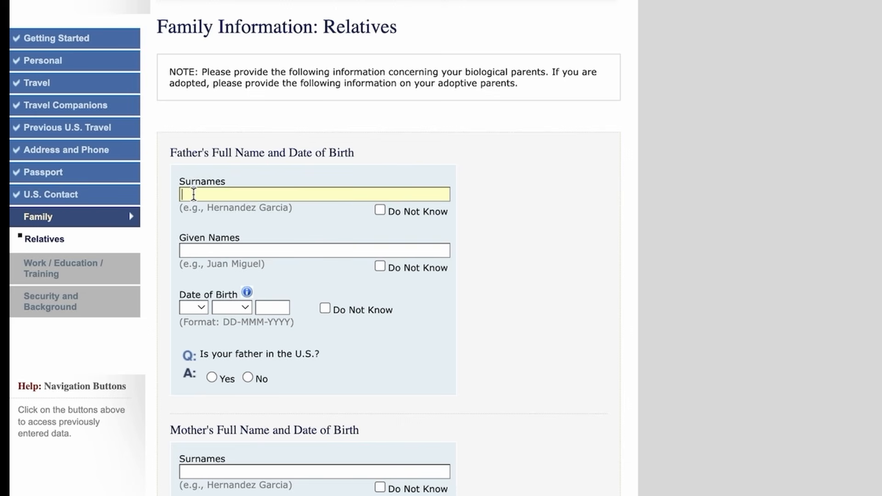
type("SA")
key("BackSpace")
key("BackSpace")
type("KHAN")
left_click(199, 252)
type("SALIM")
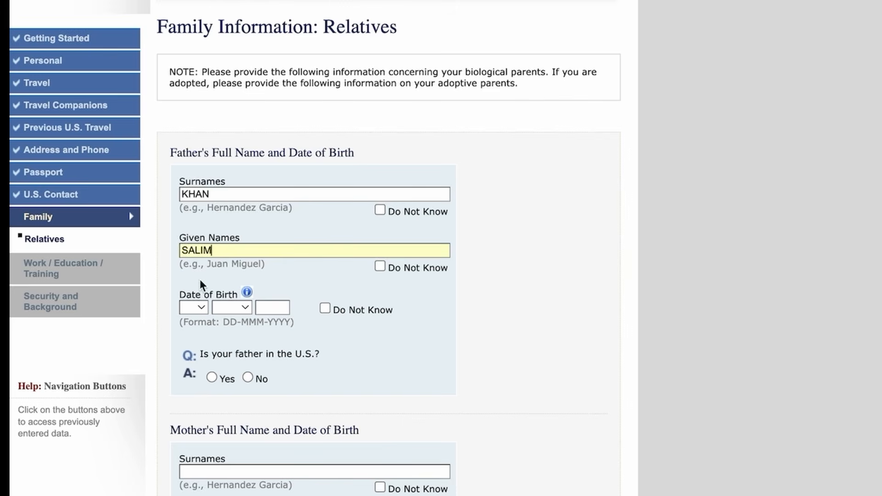
Step: Set the father's birth date to 01 JAN 1970 and answer No to him being in the U.S
left_click(197, 308)
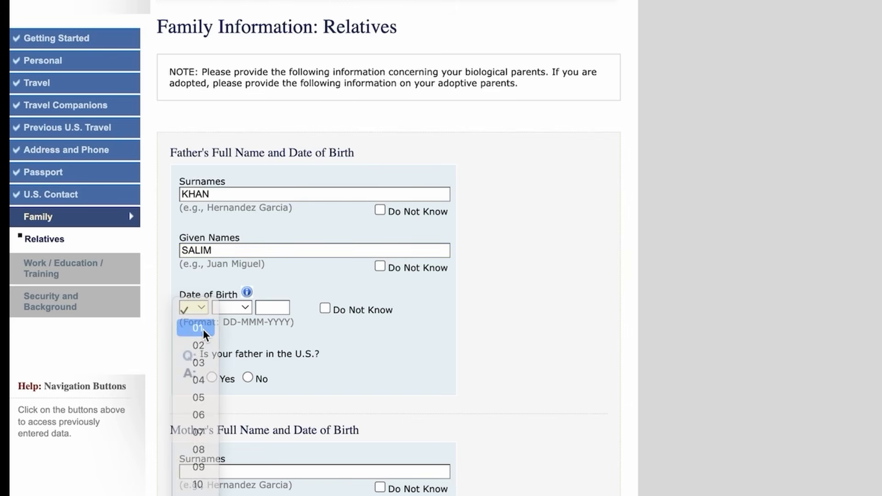
left_click(203, 329)
left_click(236, 314)
left_click(244, 327)
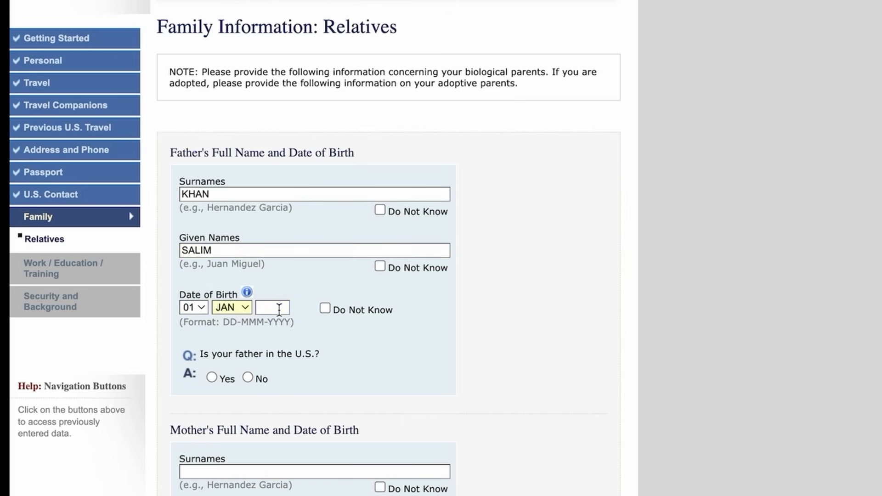
left_click(279, 309)
type("1970")
left_click(246, 378)
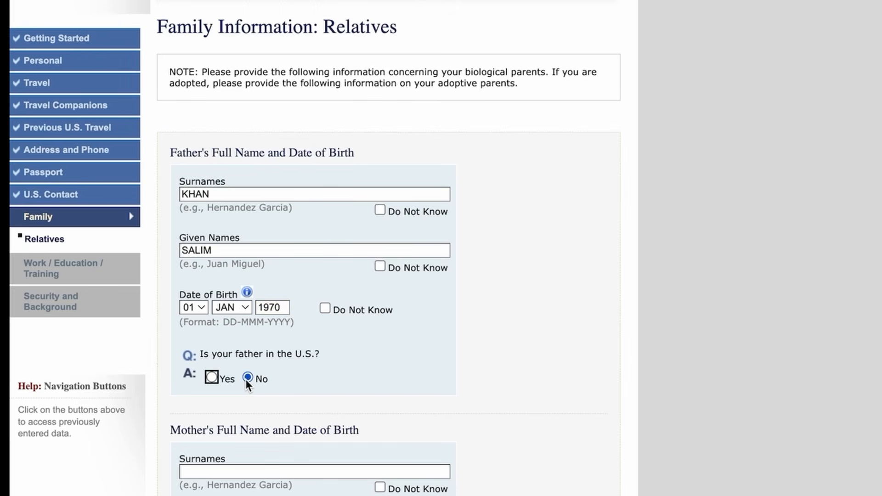
Step: Enter the mother's surname and given names, correcting the mistyped surname
scroll(371, 376, "down", 5)
left_click(385, 357)
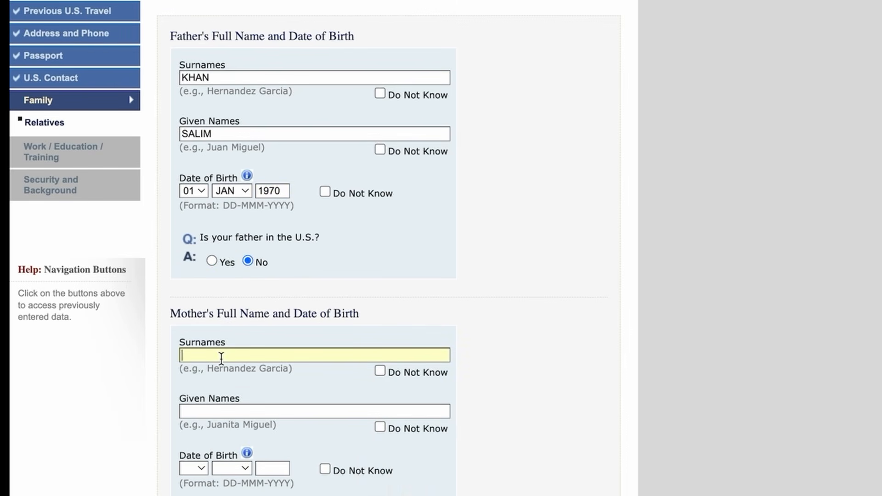
type("SALMAN")
key("BackSpace")
key("BackSpace")
type("A")
left_click(211, 412)
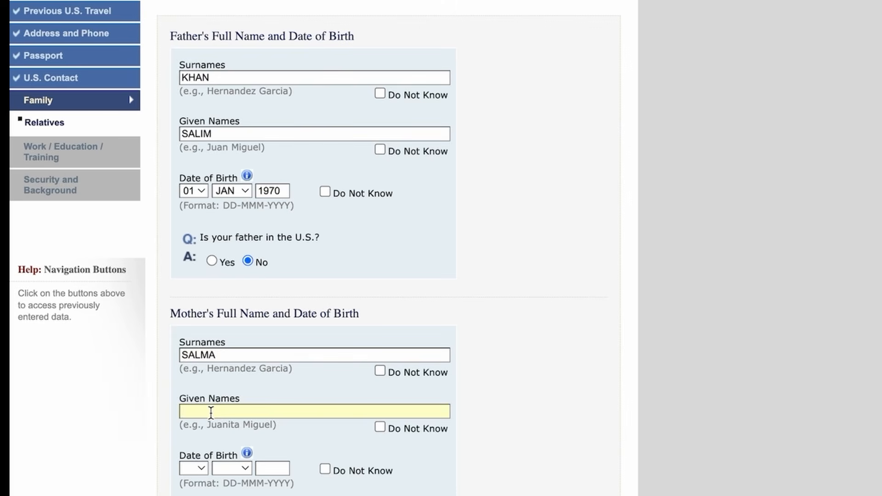
type("SALMA")
double_click(206, 354)
type("KHAN")
Step: Set the mother's birth date to 01 JAN 1974
left_click(207, 467)
left_click(198, 489)
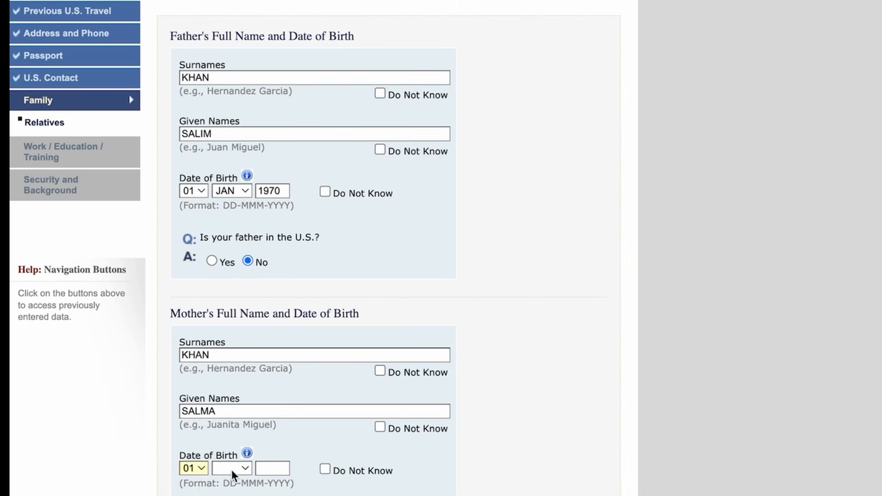
left_click(232, 468)
left_click(241, 488)
left_click(270, 469)
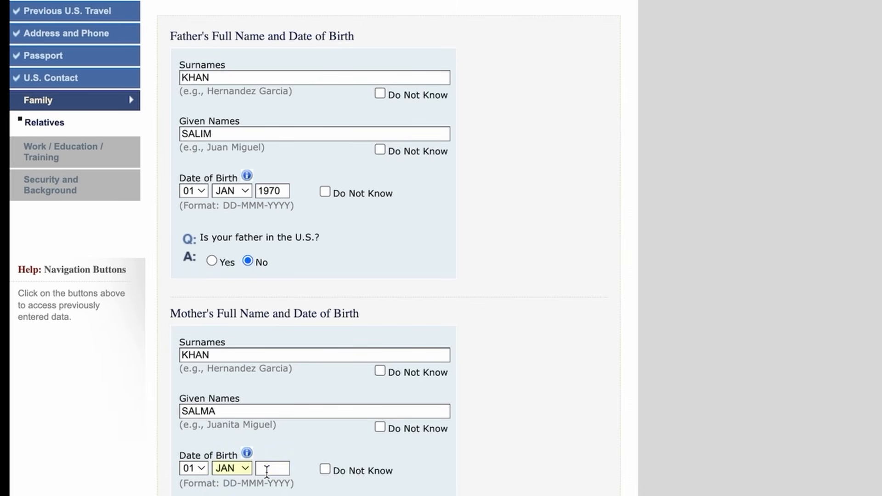
type("1974")
scroll(266, 456, "down", 3)
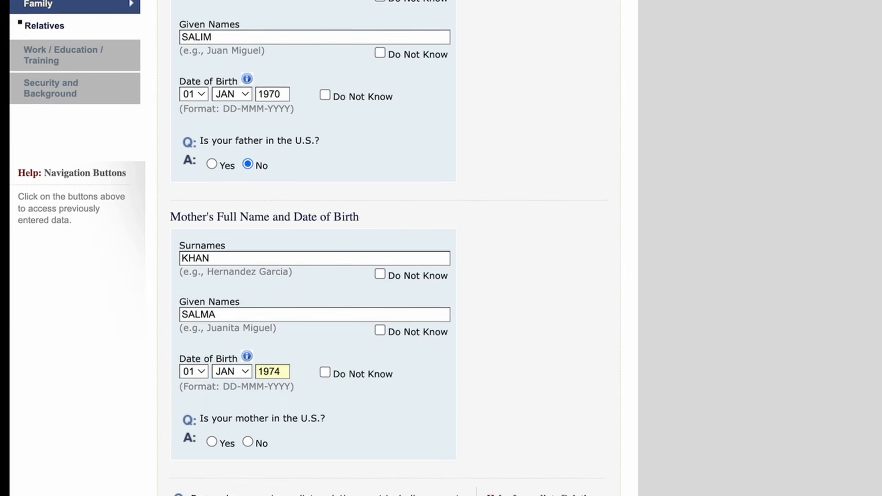
Step: Mark the mother as not in the U.S., leave no U.S. relatives, and save the Relatives page
left_click(250, 440)
scroll(290, 387, "down", 3)
left_click_drag(289, 387, 194, 370)
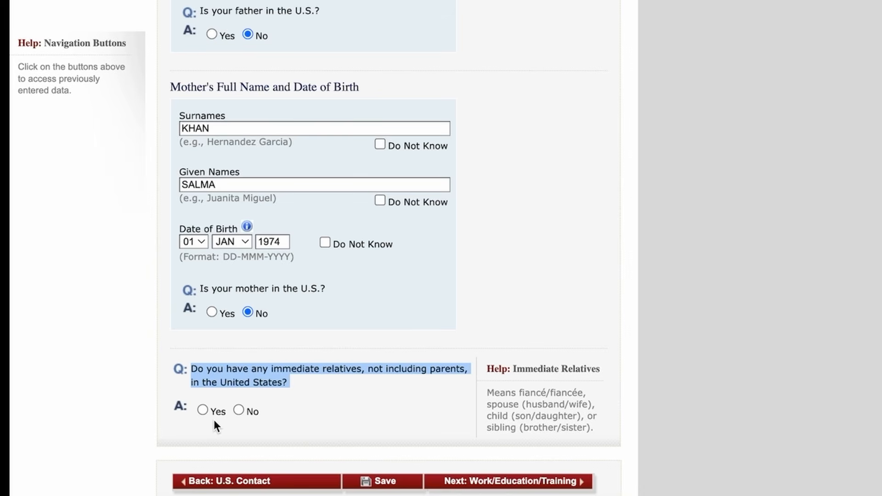
scroll(238, 411, "up", 3)
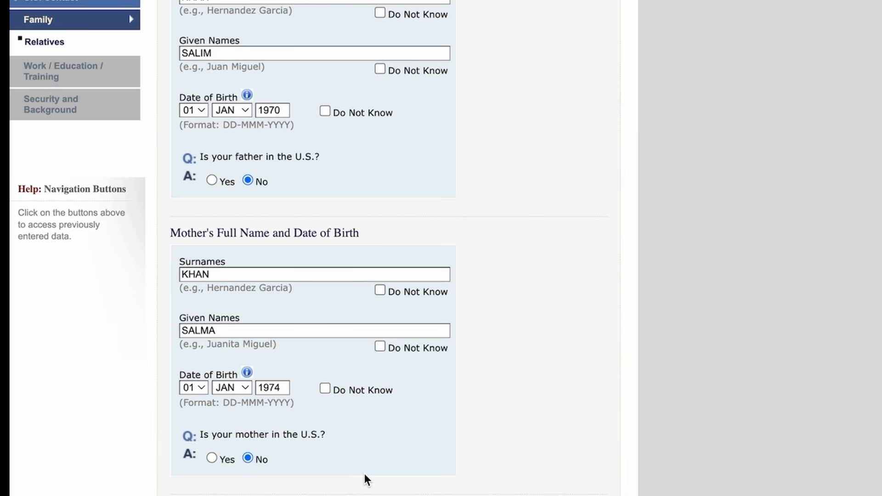
scroll(444, 422, "down", 4)
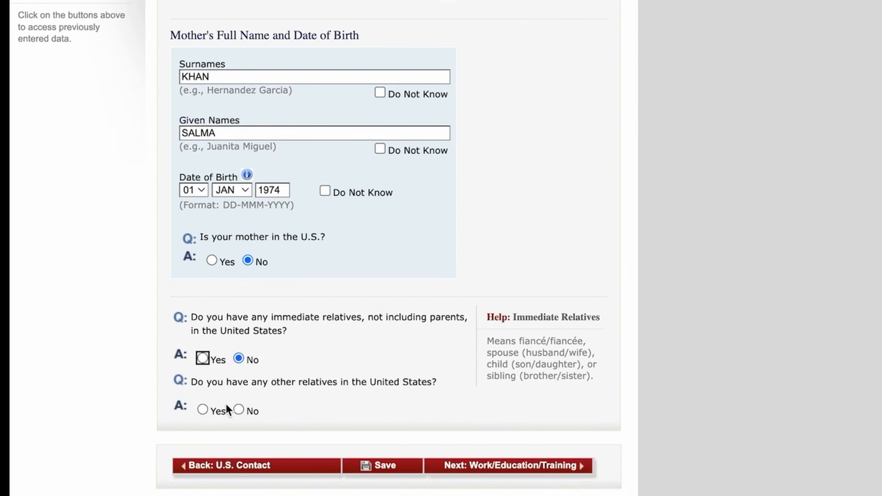
scroll(237, 409, "up", 3)
scroll(387, 459, "down", 3)
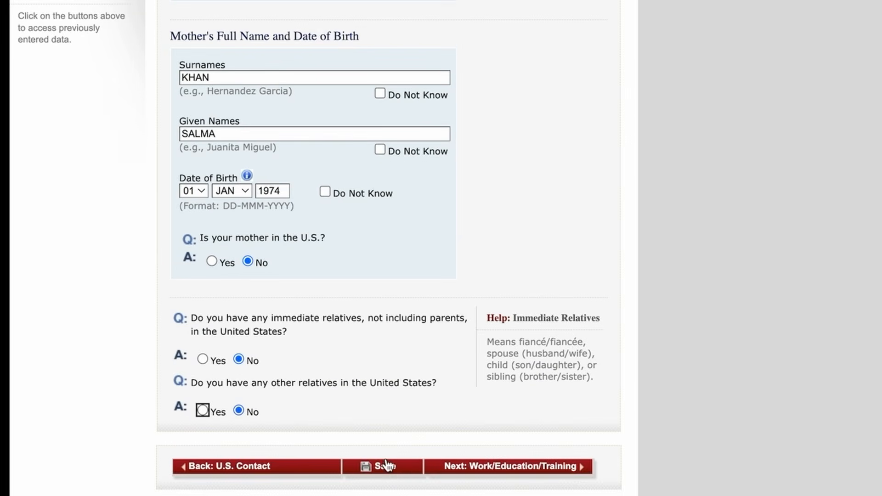
left_click(395, 473)
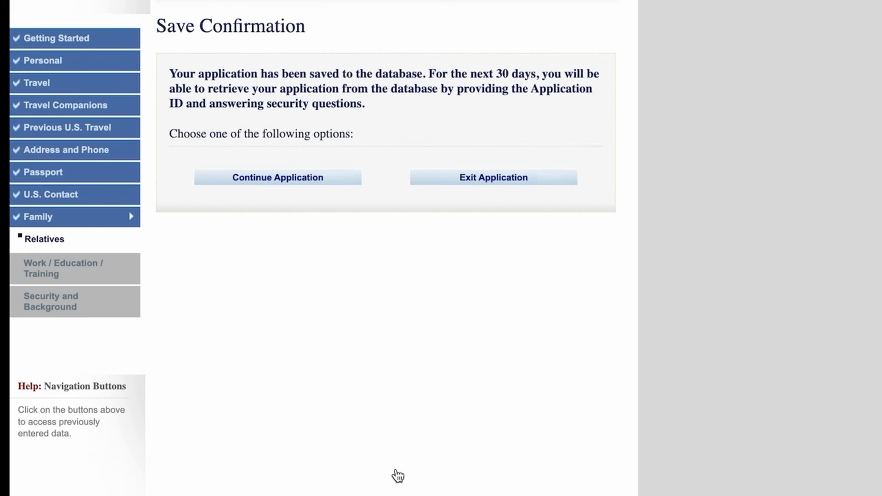
Step: Continue to the Present Work/Education page and set Primary Occupation to OTHER
left_click(288, 186)
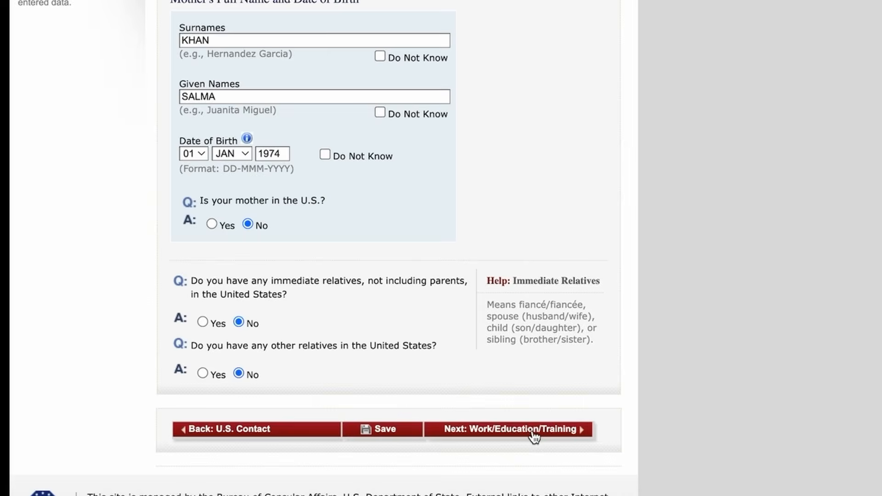
left_click(531, 433)
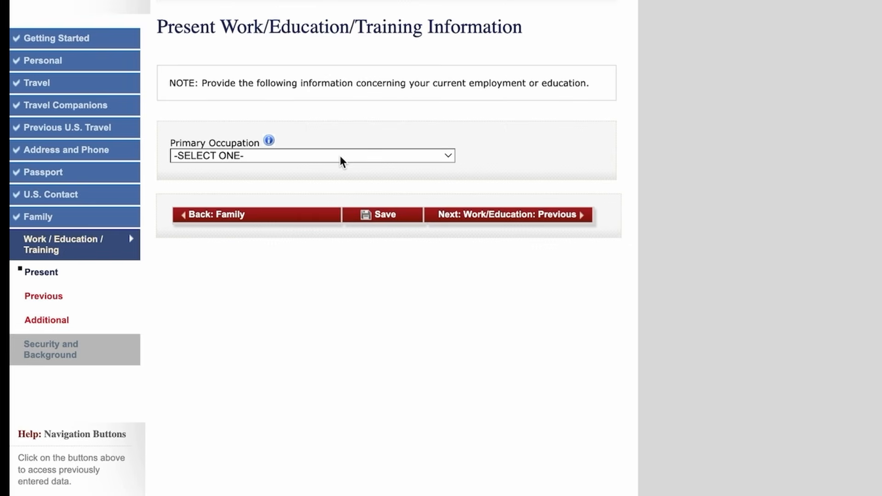
left_click(340, 155)
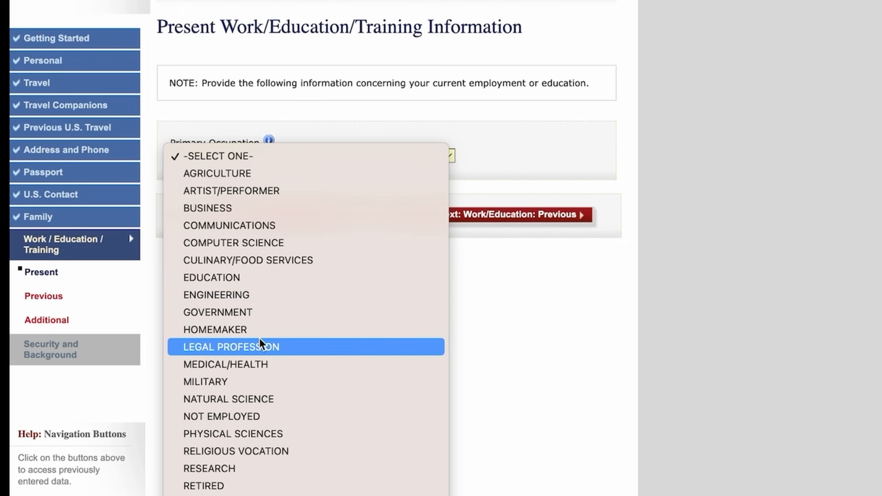
left_click(315, 495)
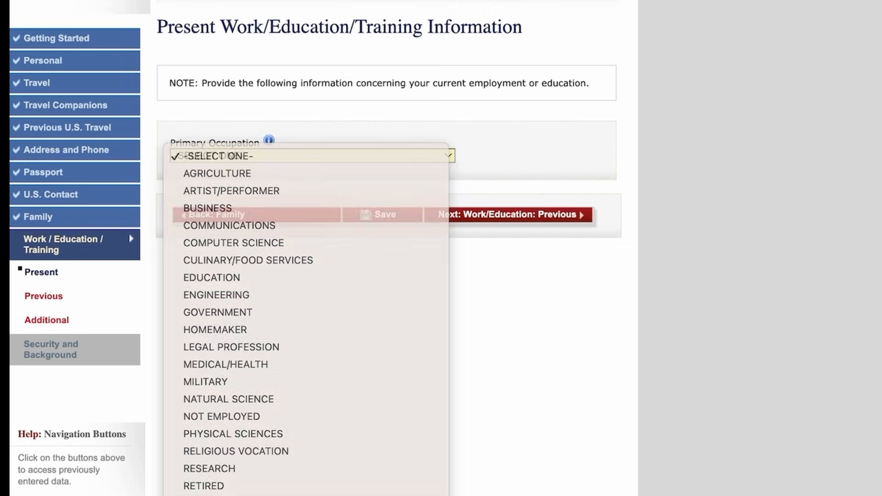
scroll(315, 371, "down", 3)
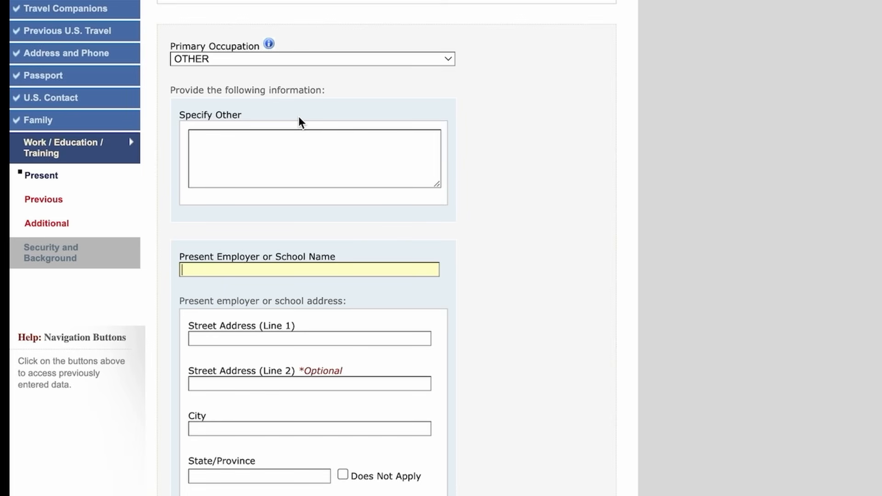
Step: Look over the Specify Other, employer name and duties description fields, leaving them blank
left_click(222, 147)
scroll(214, 183, "down", 2)
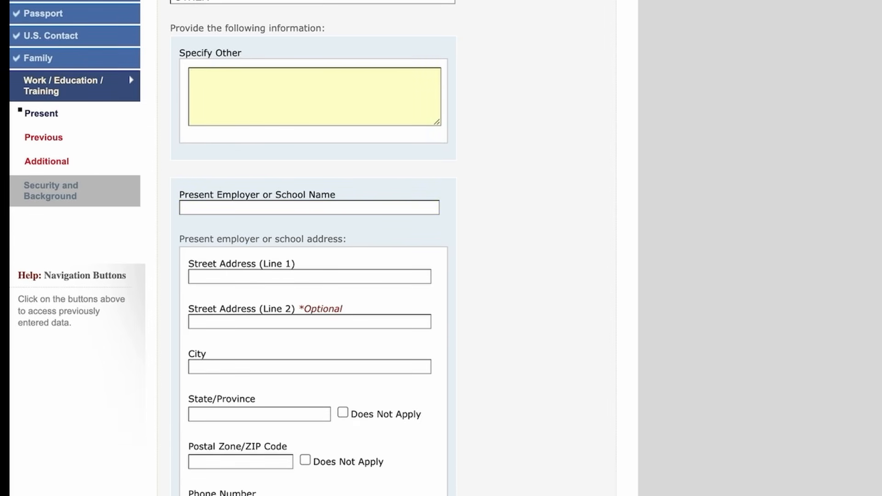
left_click(213, 209)
scroll(213, 211, "down", 1)
scroll(213, 211, "down", 1)
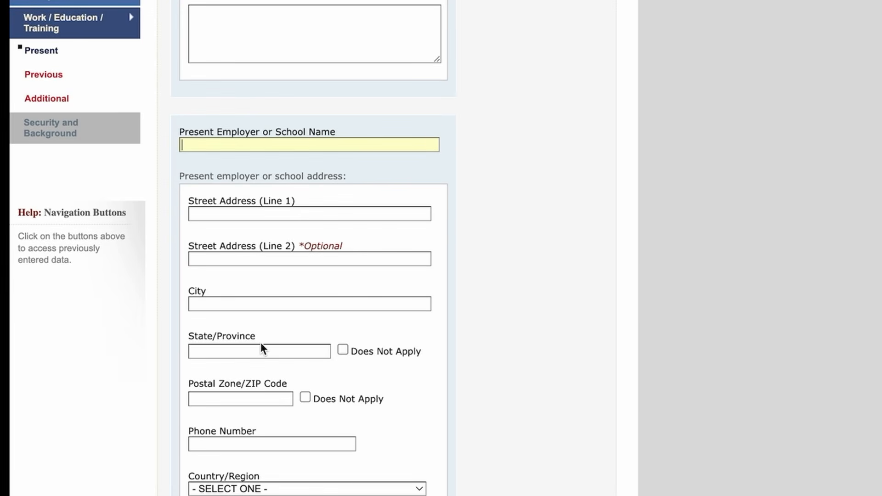
scroll(261, 345, "down", 1)
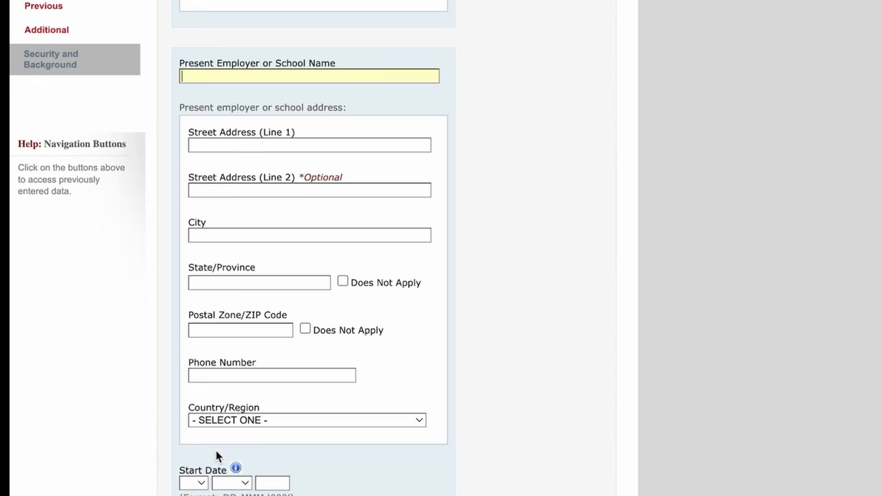
scroll(216, 453, "down", 1)
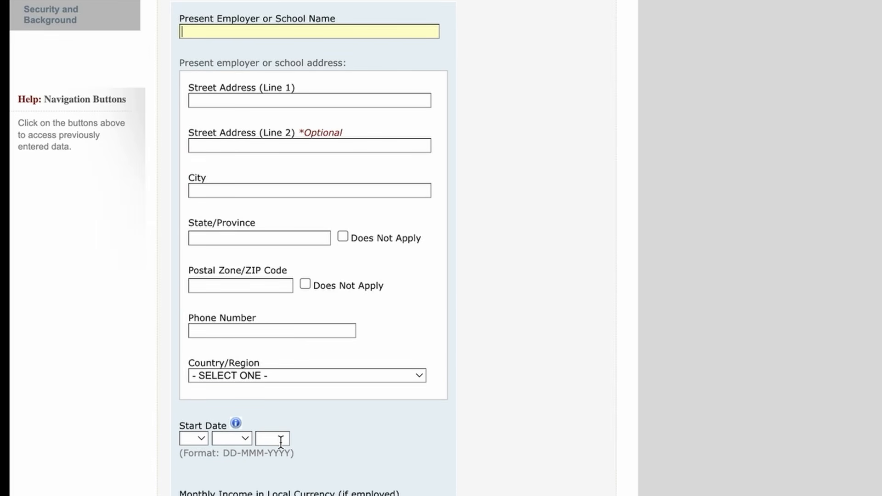
scroll(282, 440, "down", 2)
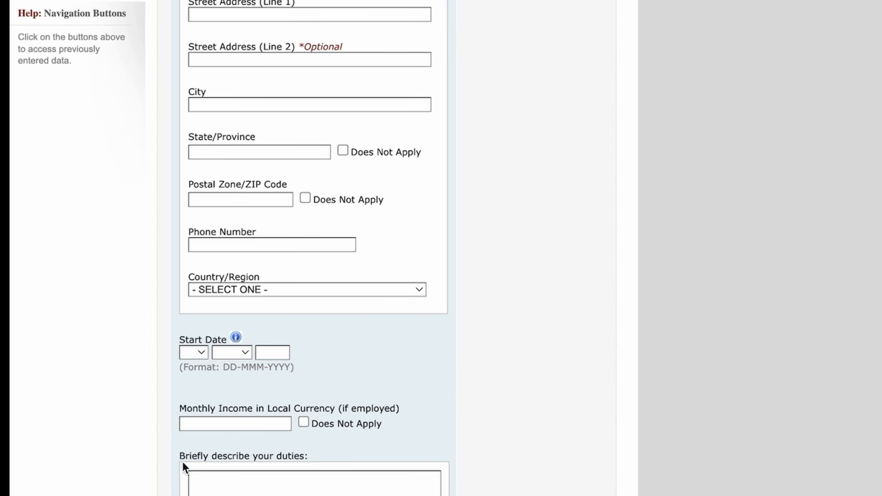
left_click_drag(177, 460, 310, 458)
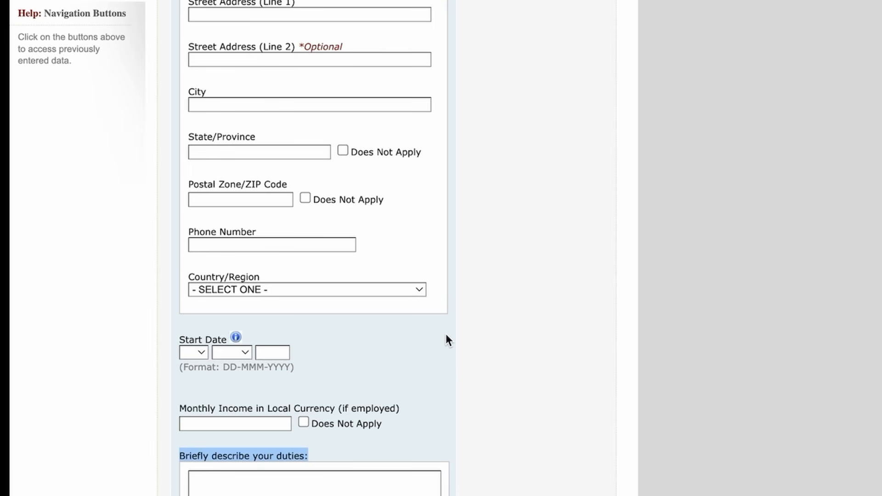
scroll(445, 334, "up", 9)
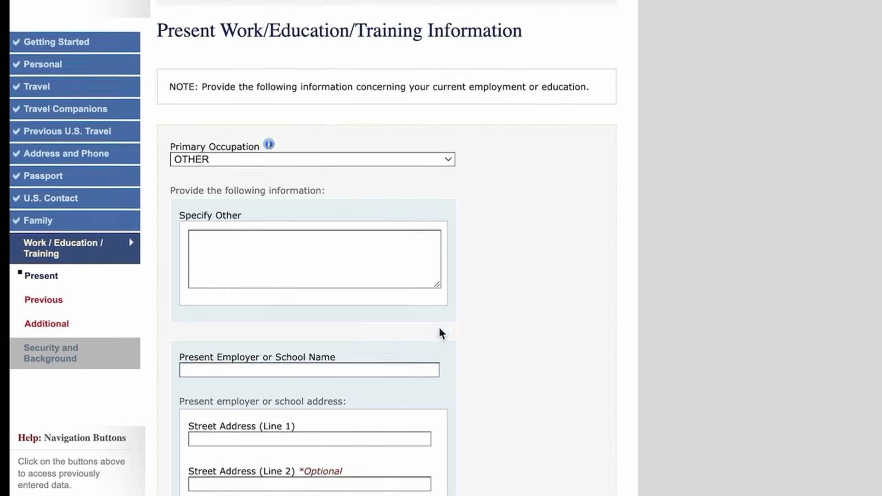
Step: Reselect OTHER as primary occupation and keep monthly income applicable
left_click(313, 155)
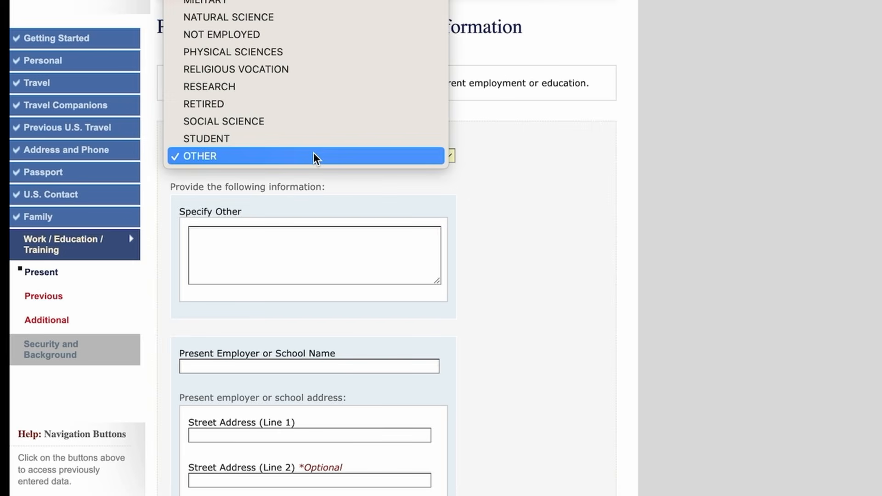
left_click(313, 157)
scroll(469, 255, "down", 2)
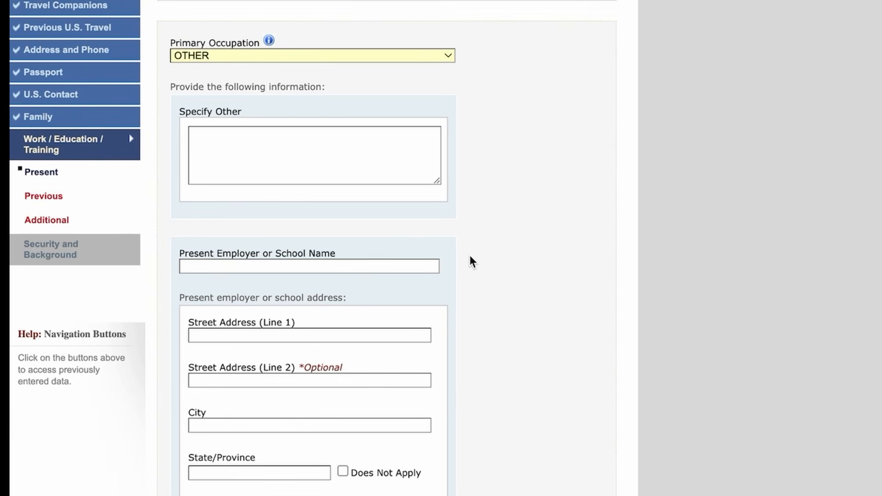
scroll(299, 428, "down", 8)
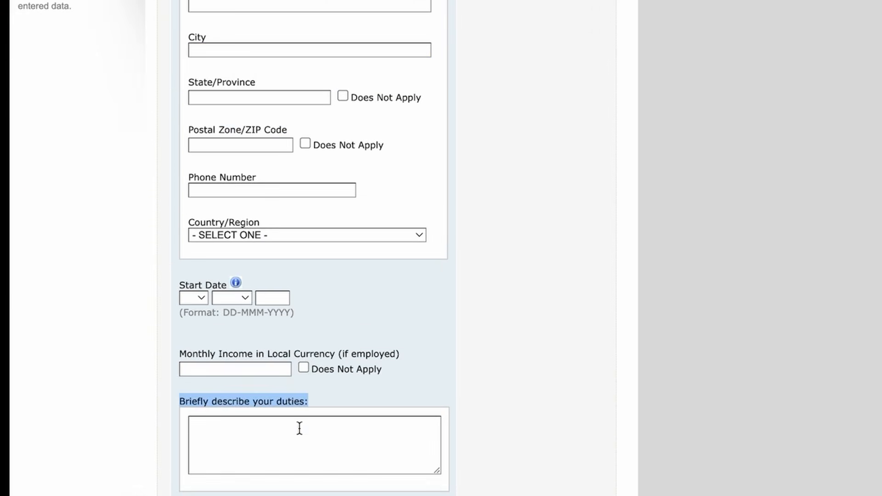
left_click(303, 368)
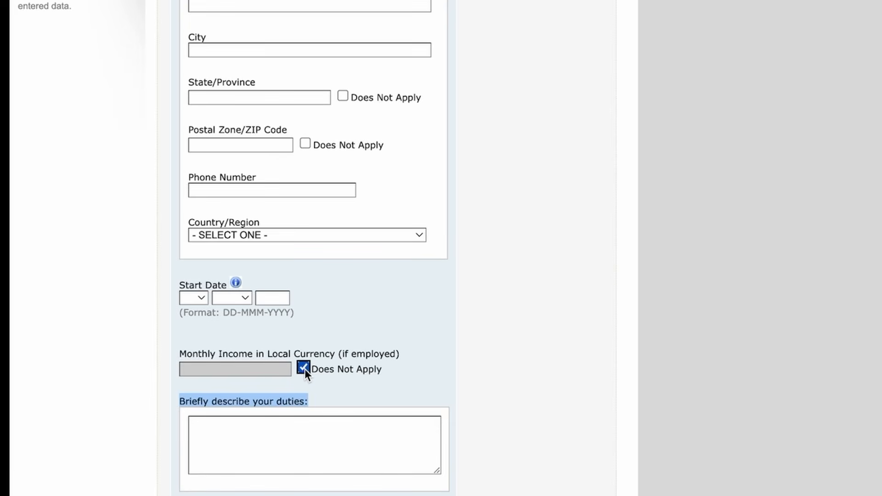
left_click(304, 368)
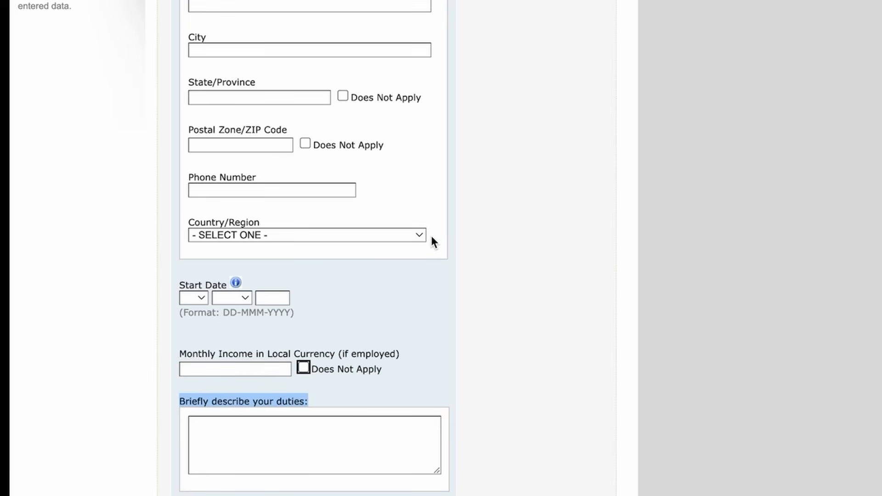
scroll(432, 241, "up", 2)
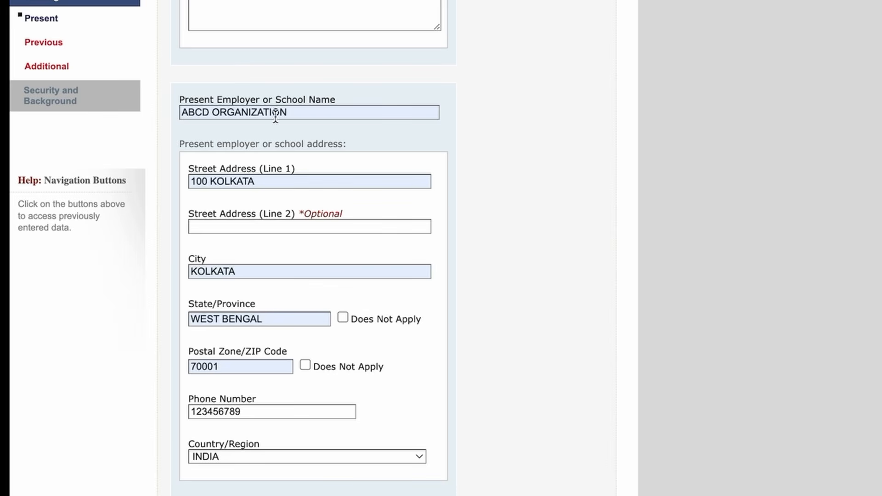
scroll(248, 376, "down", 3)
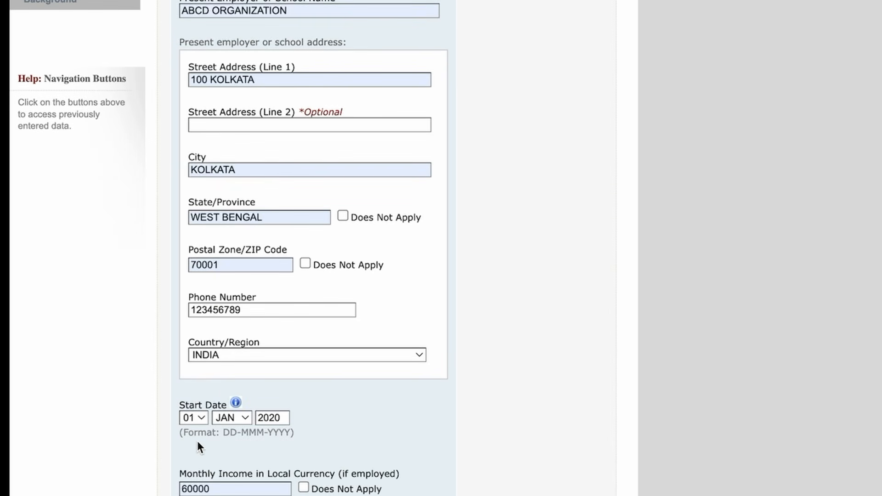
scroll(197, 440, "down", 2)
Step: Enter 'DESCRIBE' as the duties description and save the present work details
left_click(196, 449)
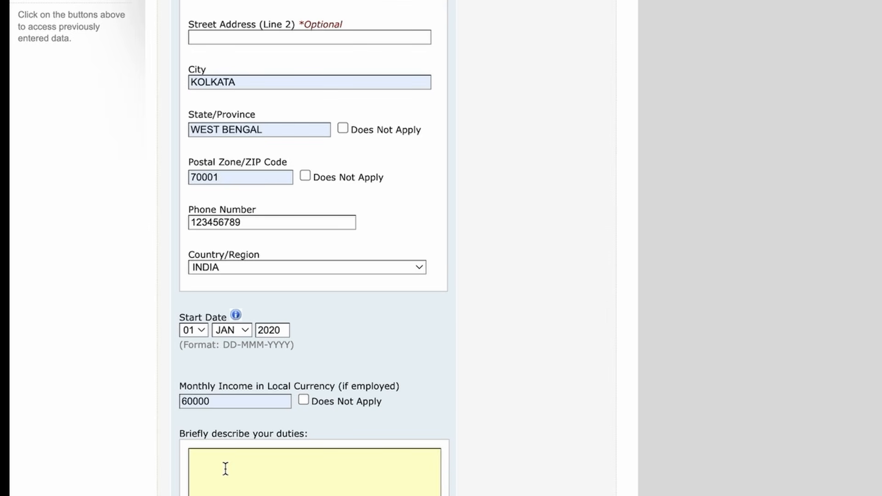
type("DESCRIBE")
scroll(421, 411, "down", 2)
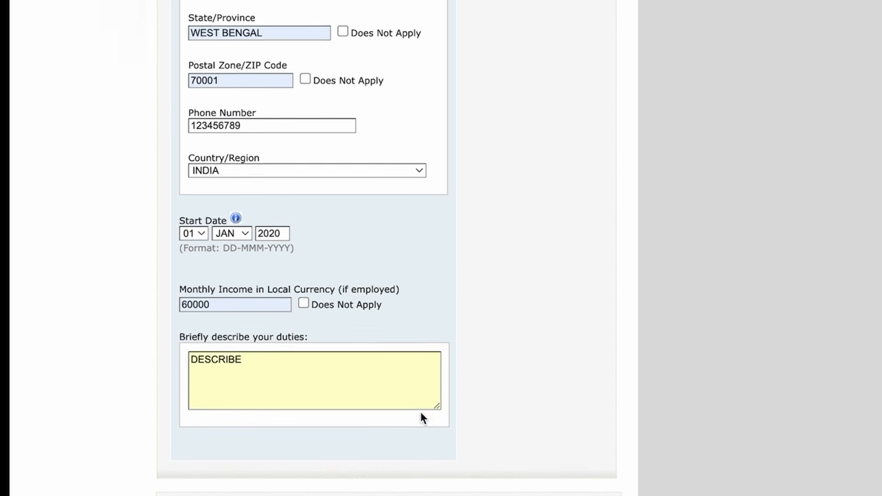
scroll(420, 411, "down", 1)
left_click(389, 474)
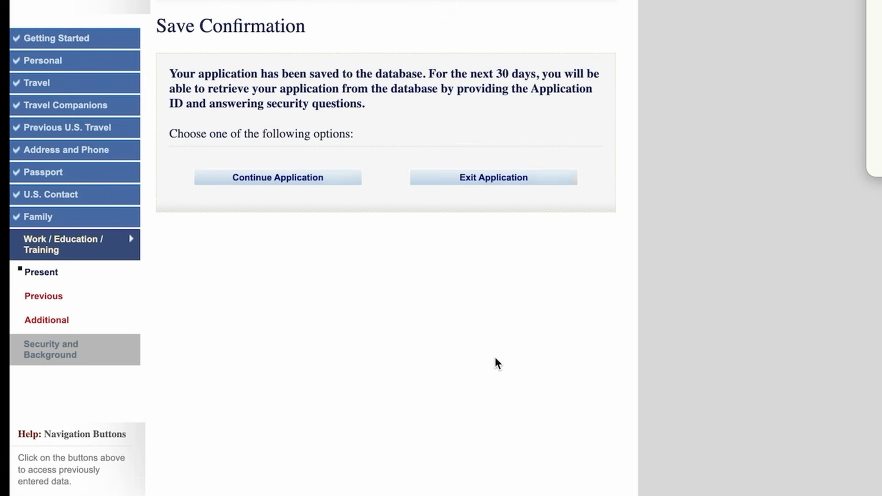
left_click(270, 183)
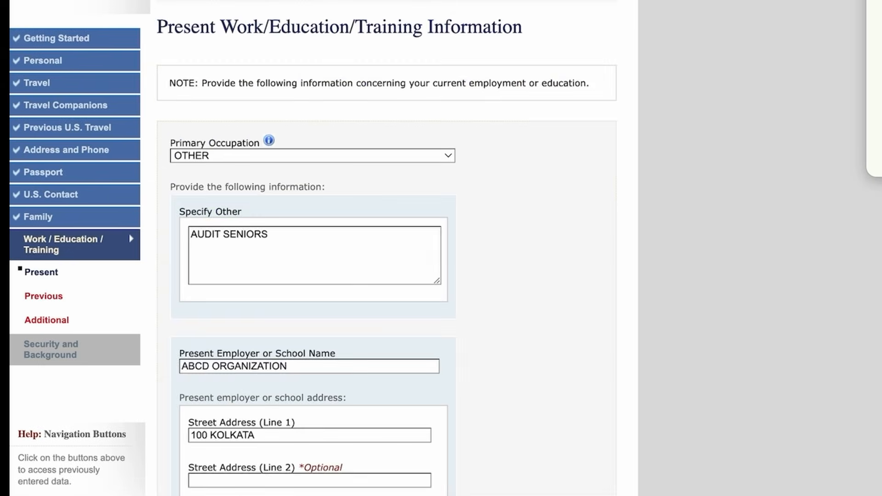
scroll(523, 414, "down", 12)
Step: Advance to the Previous Work/Education page and answer No to previous employment
left_click(526, 442)
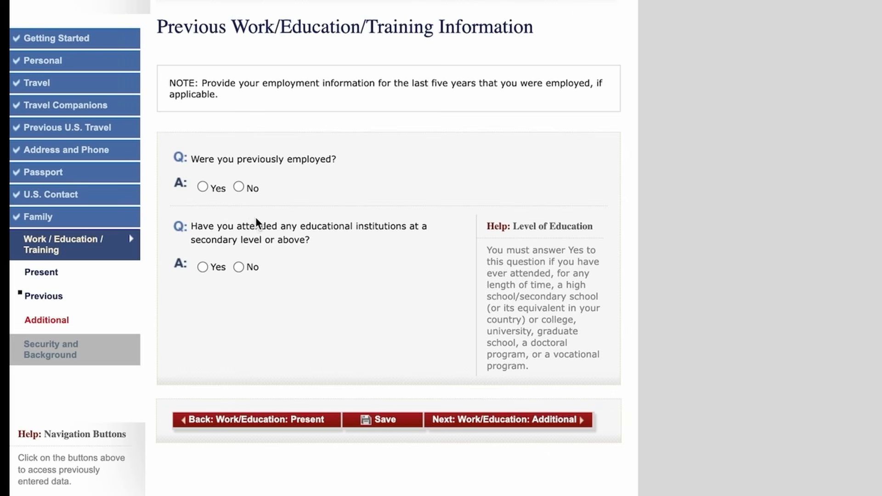
left_click(239, 186)
left_click(238, 267)
left_click_drag(530, 366, 487, 249)
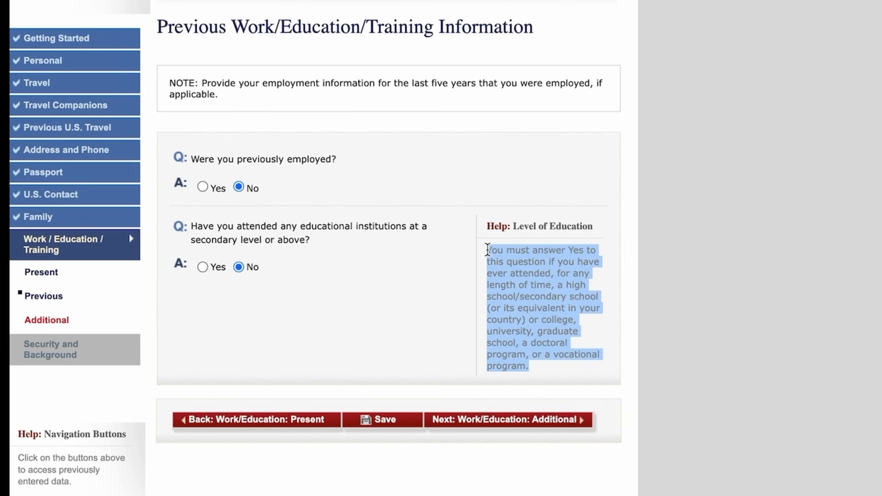
Step: Switch the educational institutions answer to Yes and review the blank institution fields
left_click(202, 267)
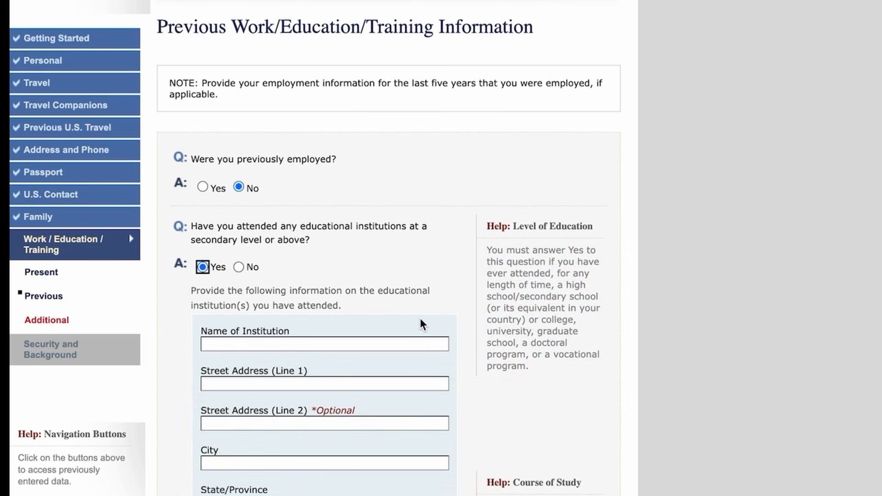
scroll(420, 319, "down", 2)
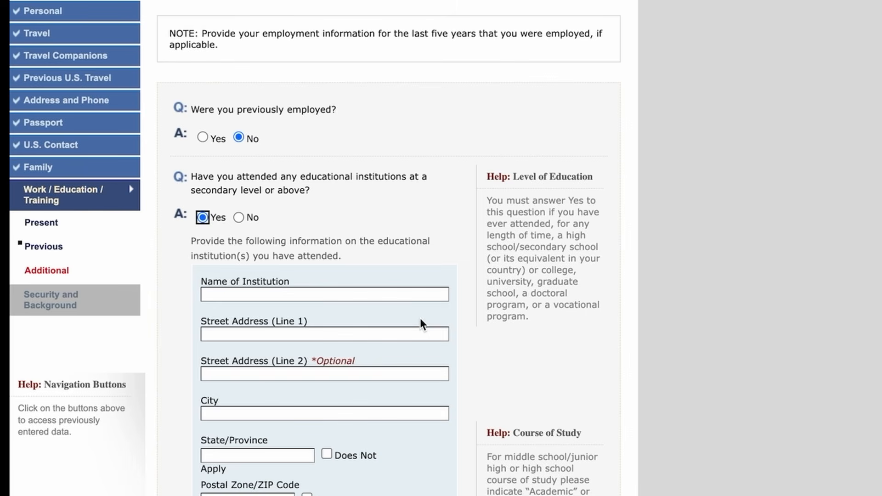
scroll(420, 317, "down", 3)
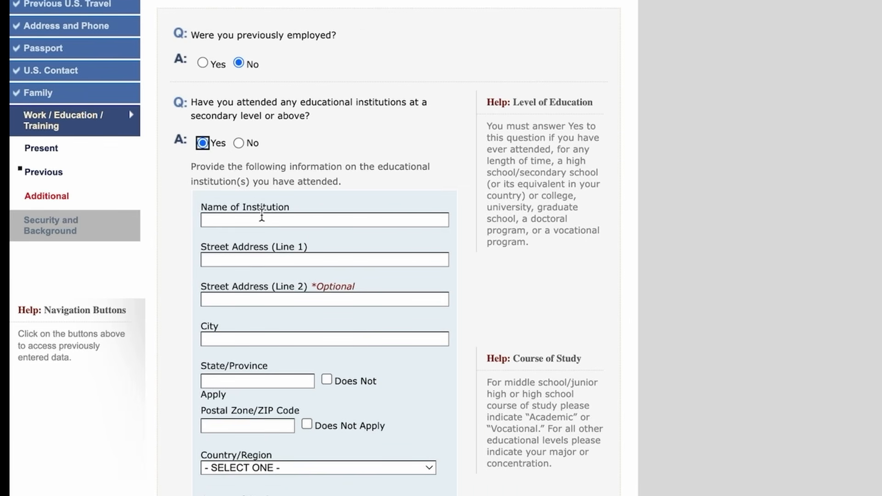
scroll(264, 207, "down", 1)
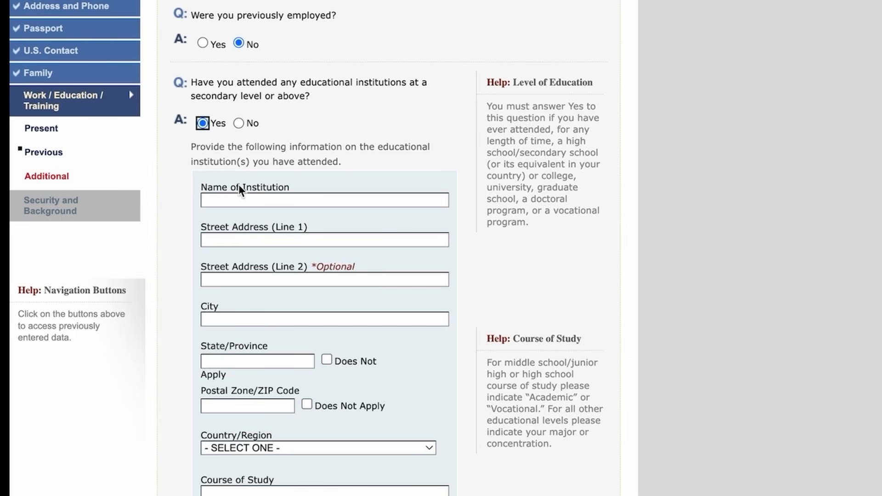
scroll(240, 188, "down", 2)
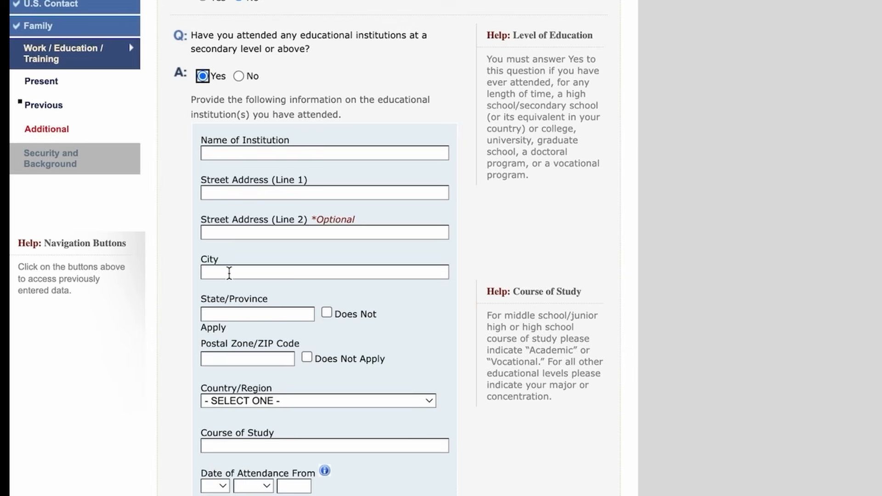
scroll(229, 273, "down", 3)
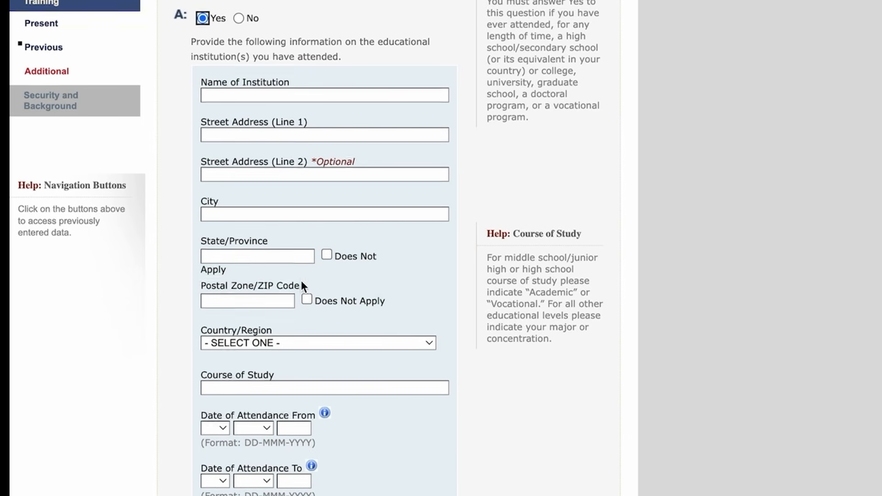
scroll(301, 281, "down", 2)
scroll(244, 261, "down", 1)
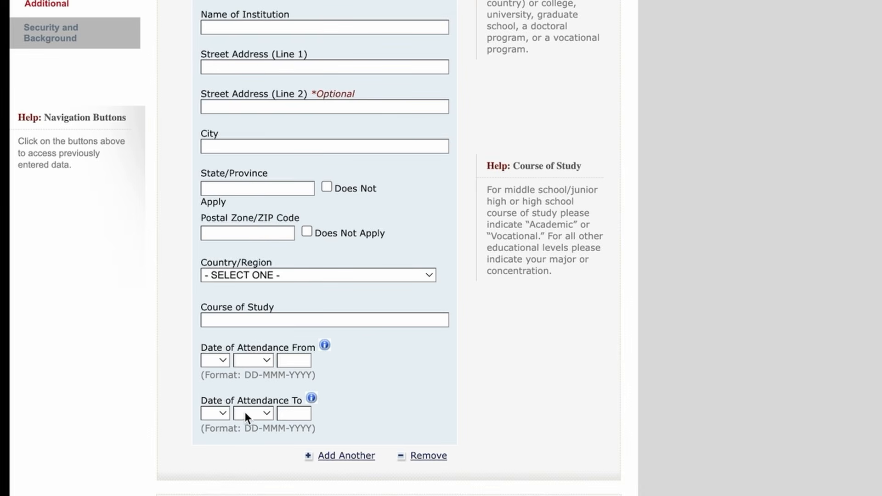
scroll(346, 342, "up", 2)
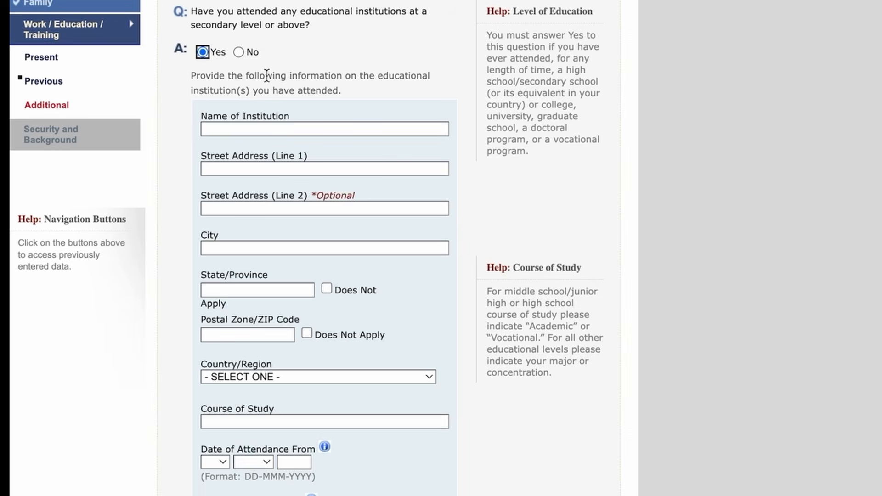
Step: Set the education answer back to No, save, and proceed to Additional Work/Education
left_click(239, 52)
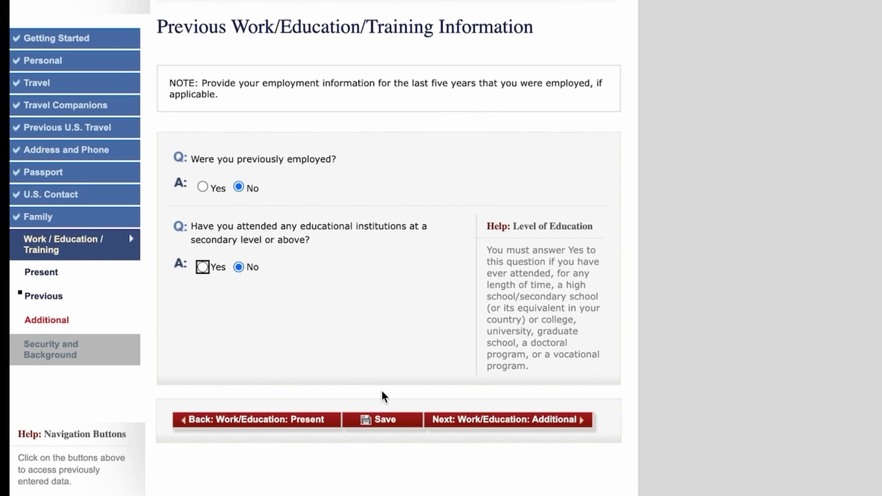
left_click(375, 421)
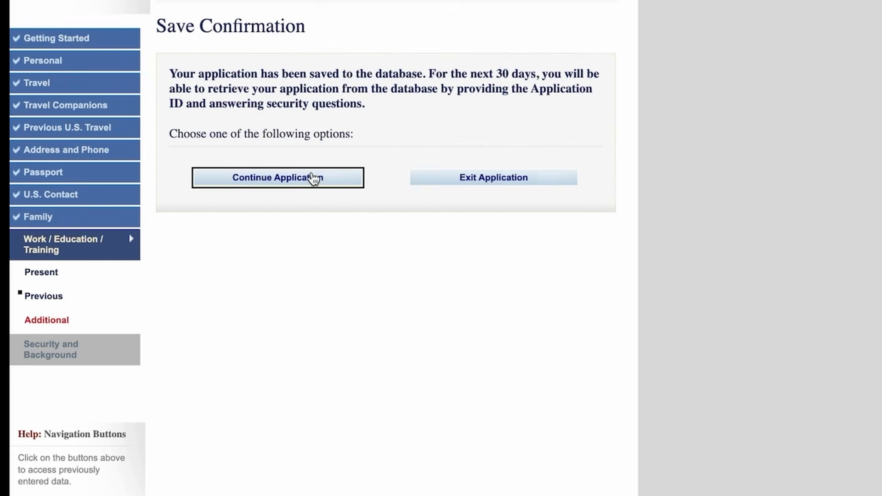
left_click(315, 178)
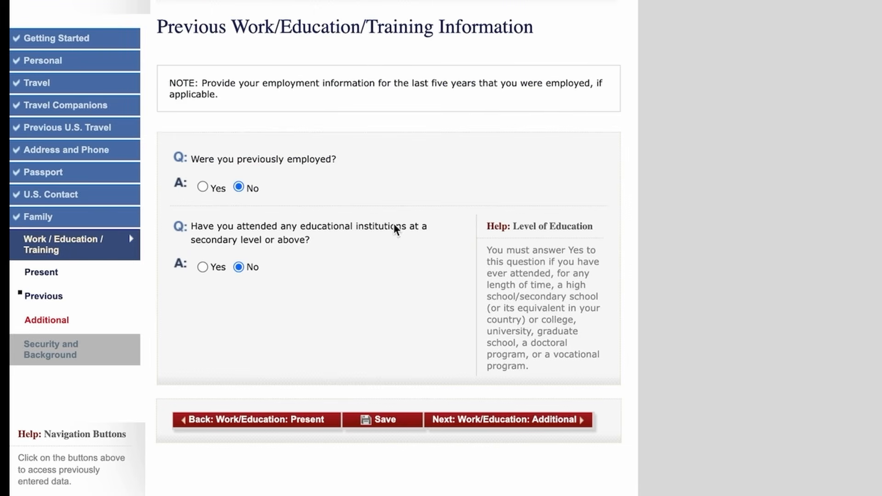
left_click(505, 420)
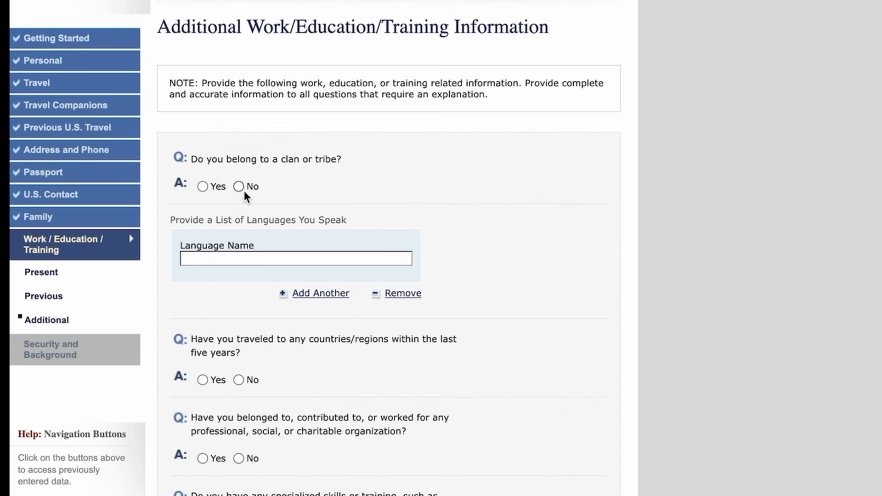
Step: Answer No to clan or tribe and list ENGLISH, HINDI and URDU as languages spoken
left_click(240, 186)
scroll(392, 209, "down", 1)
left_click(234, 217)
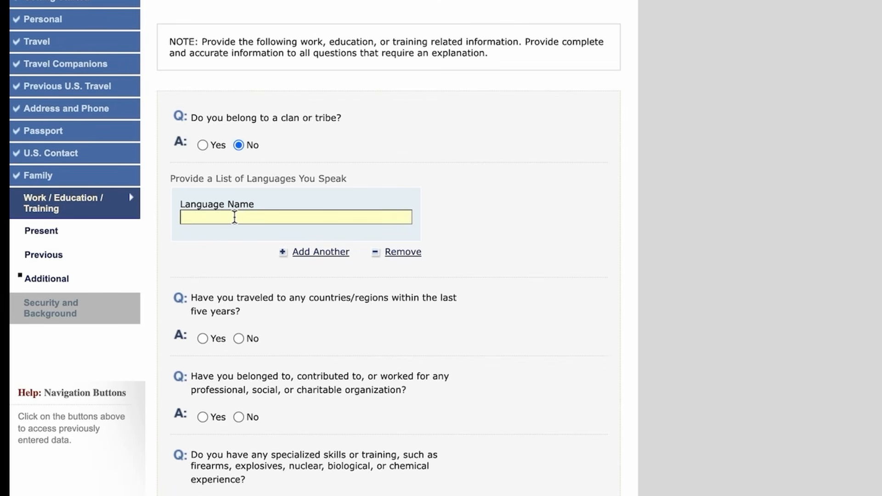
type("ENGLISHU")
key("BackSpace")
left_click(315, 252)
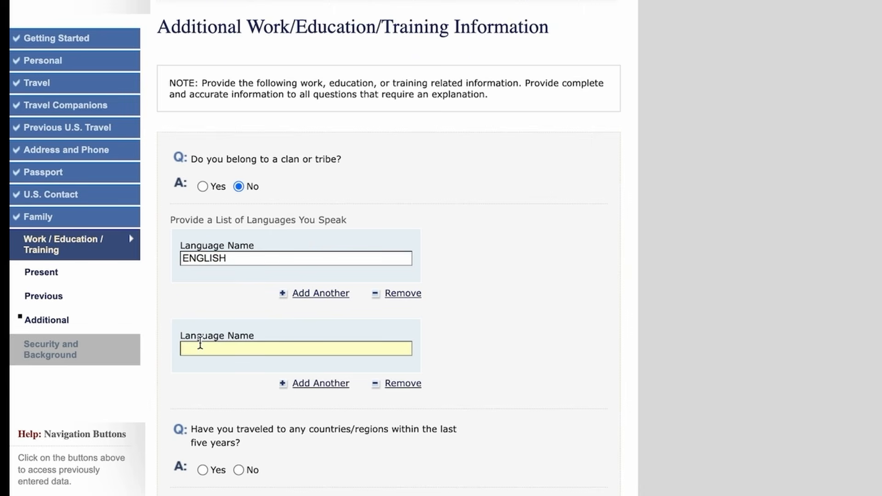
type("HINDI")
left_click(294, 383)
type("URDU")
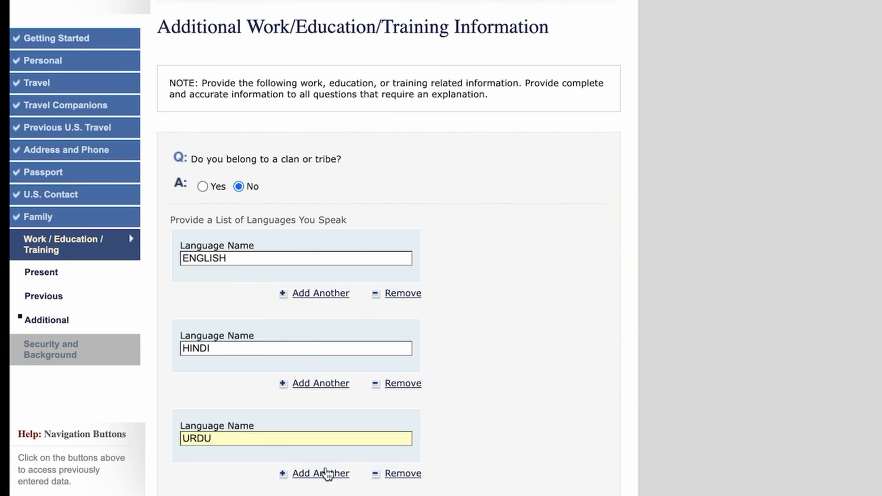
scroll(513, 410, "down", 3)
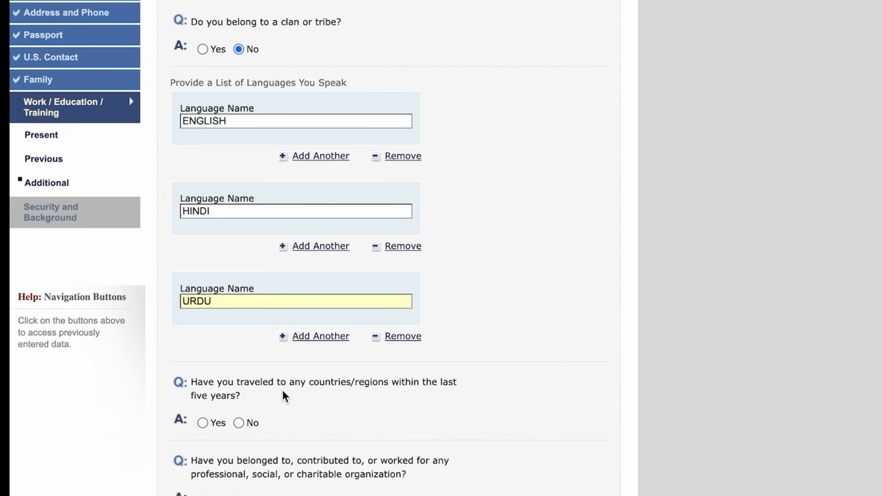
scroll(282, 392, "down", 1)
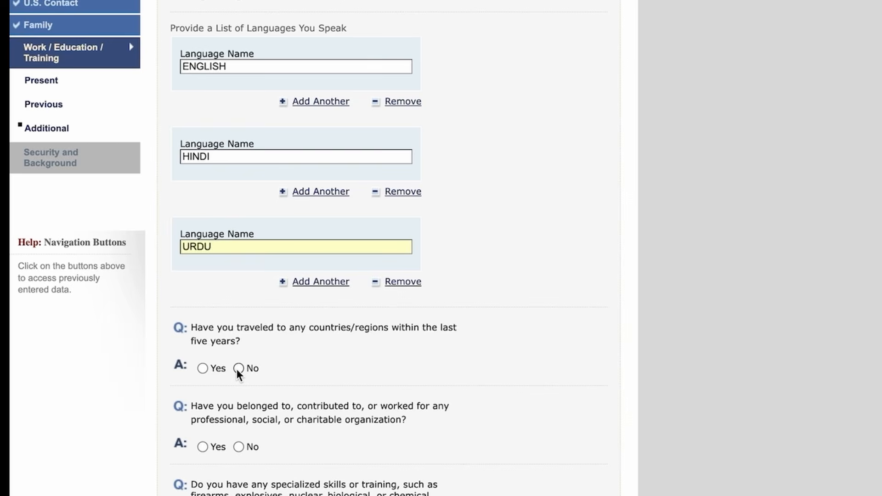
Step: Answer Yes to travel in the last five years, with UNITED ARAB EMIRATES as the country
left_click(203, 369)
scroll(312, 413, "down", 3)
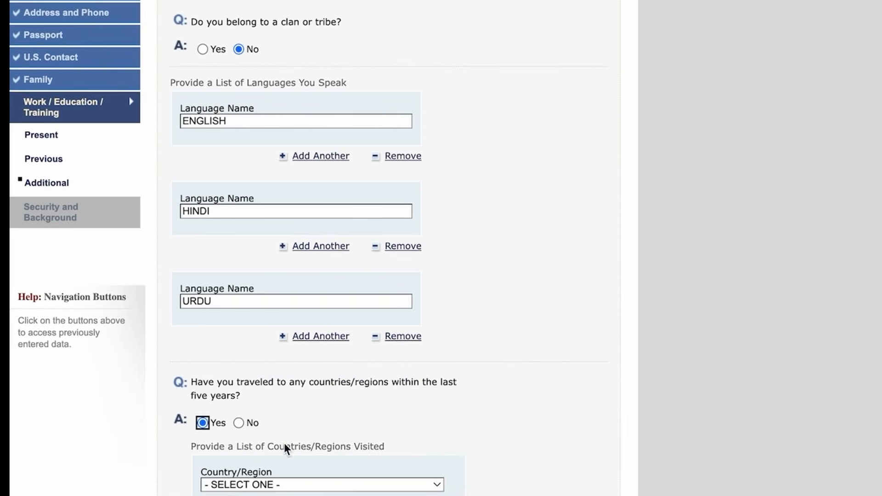
left_click(275, 479)
scroll(243, 491, "down", 1)
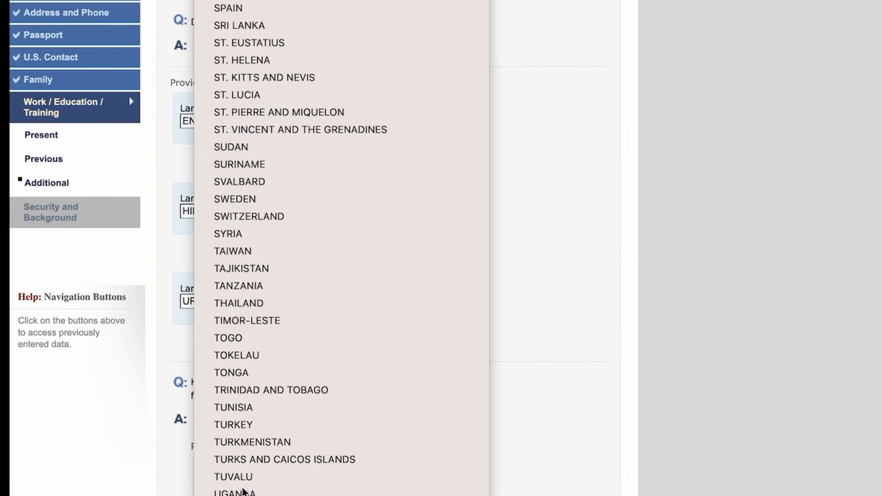
left_click(243, 491)
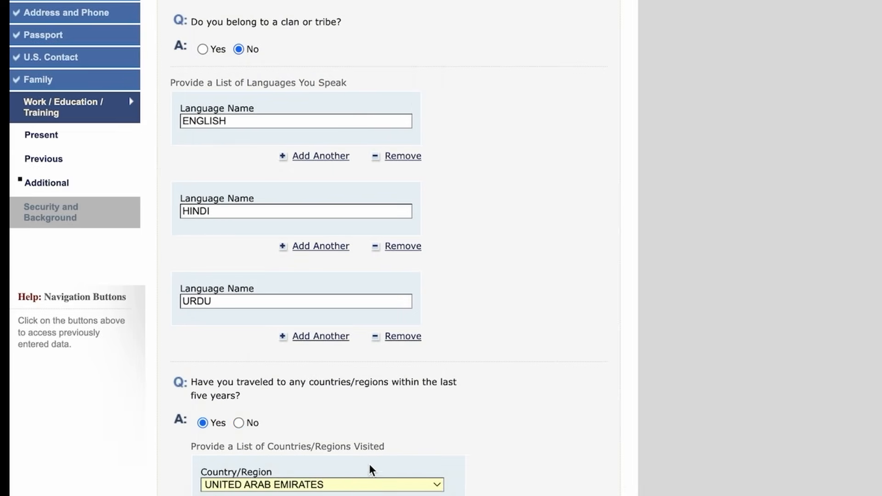
scroll(384, 461, "down", 3)
scroll(252, 434, "down", 2)
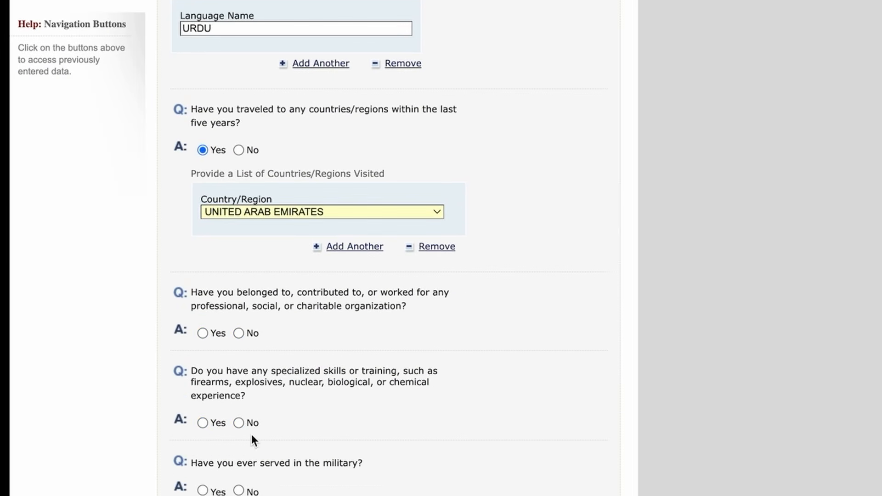
scroll(318, 332, "down", 1)
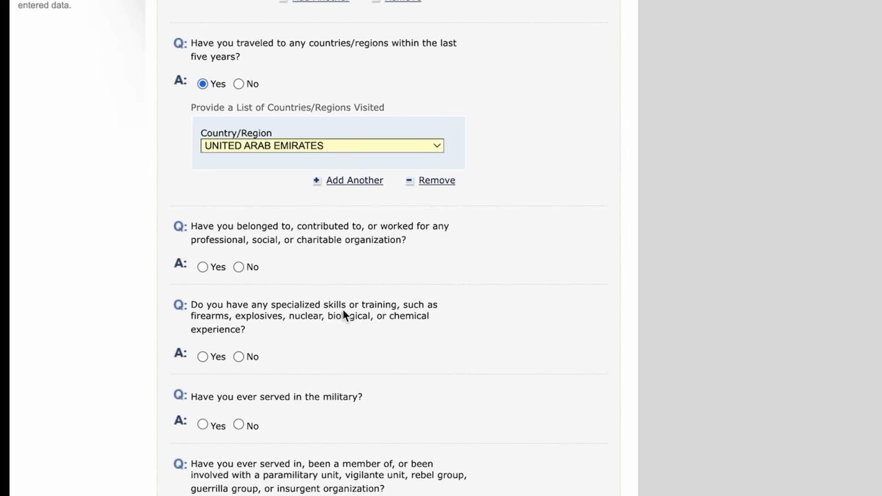
Step: Answer No to the professional organization, specialized skills, military and paramilitary questions
left_click(239, 267)
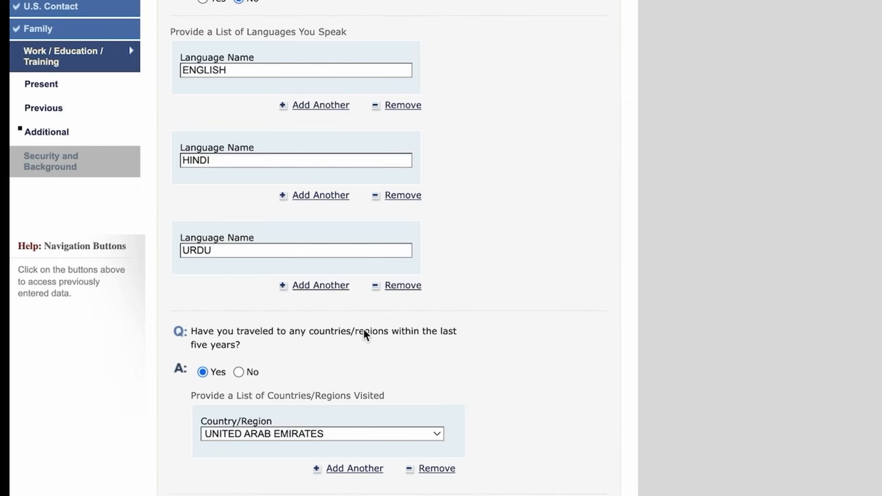
scroll(363, 322, "down", 1)
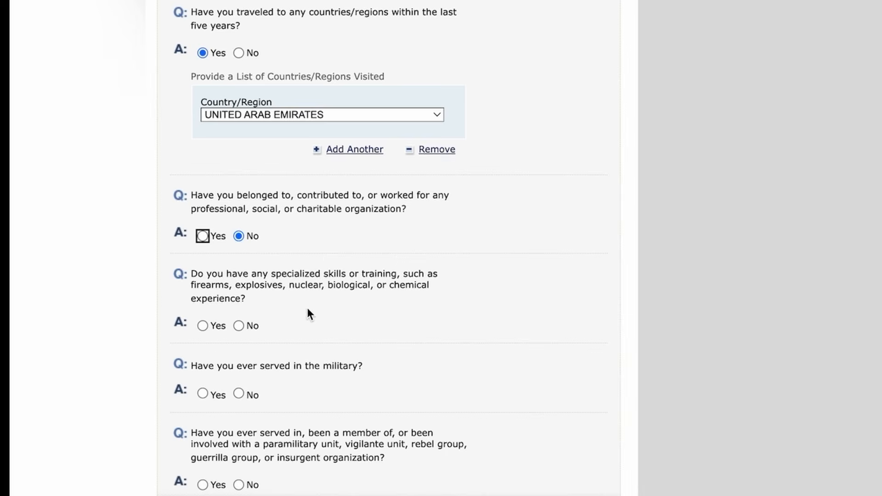
left_click(239, 326)
scroll(378, 340, "down", 1)
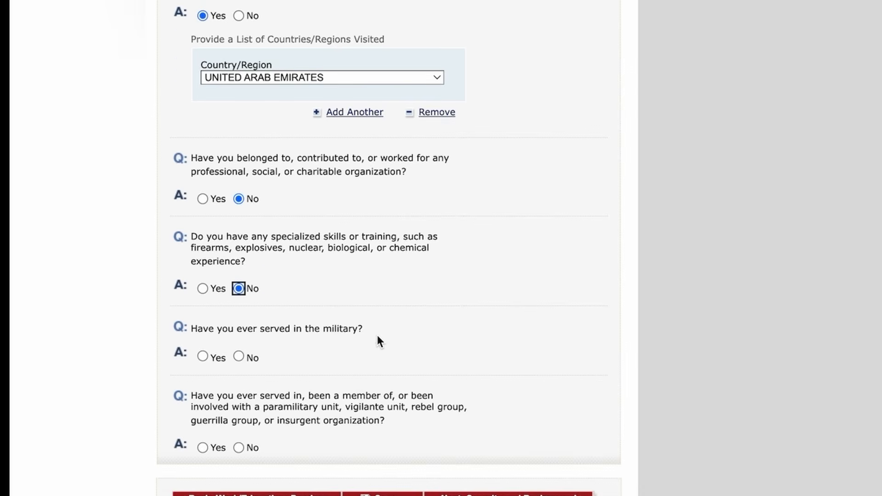
left_click(238, 357)
scroll(257, 358, "up", 5)
scroll(414, 360, "down", 5)
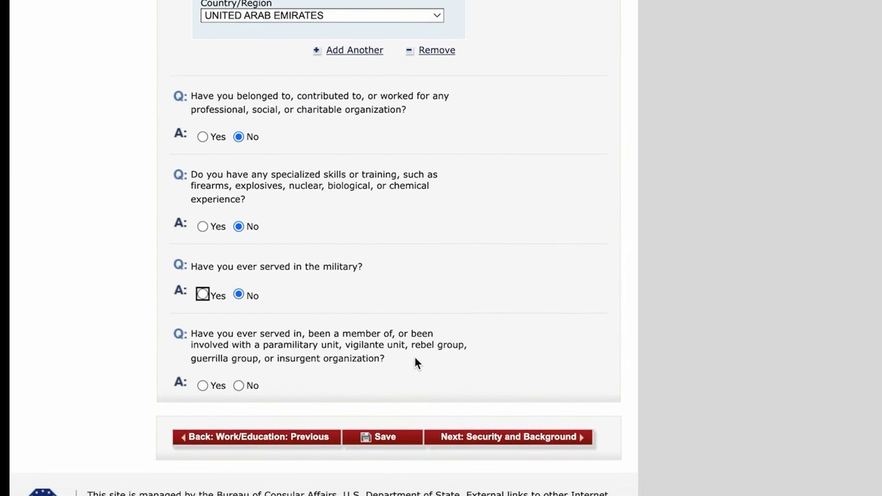
left_click(238, 388)
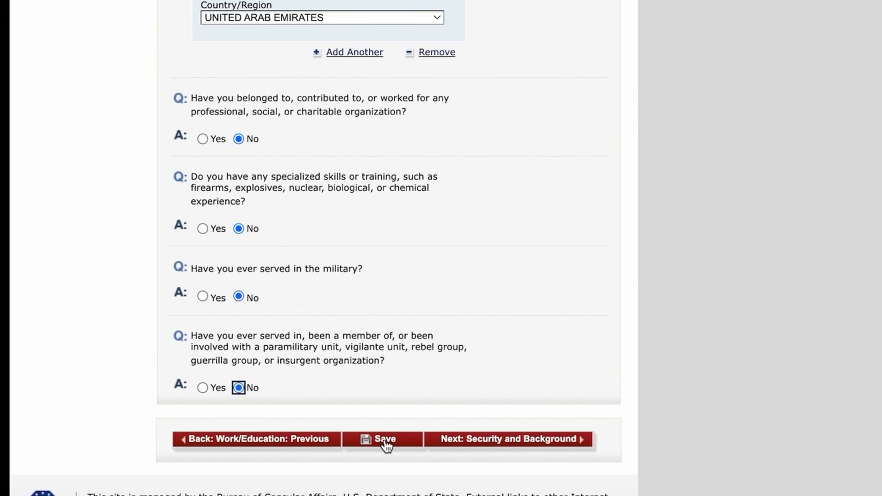
Step: Answer No to the communicable disease, mental disorder and drug abuse questions
left_click(522, 440)
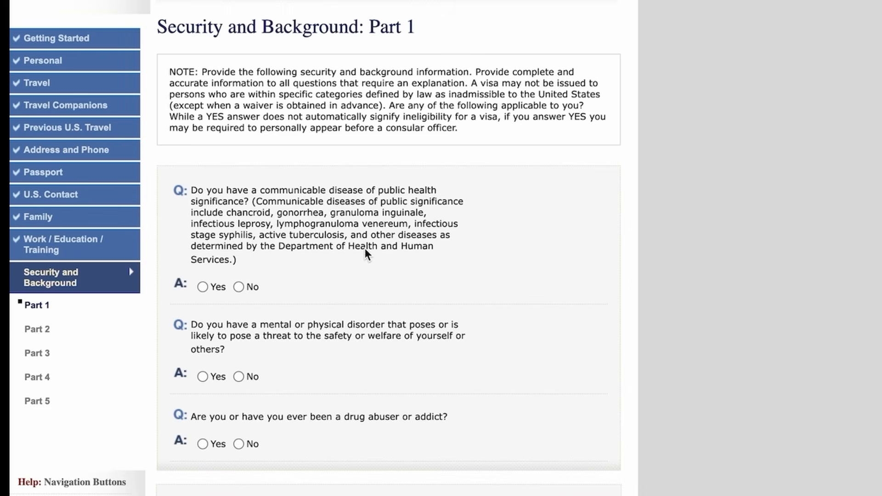
left_click(239, 287)
scroll(317, 340, "down", 3)
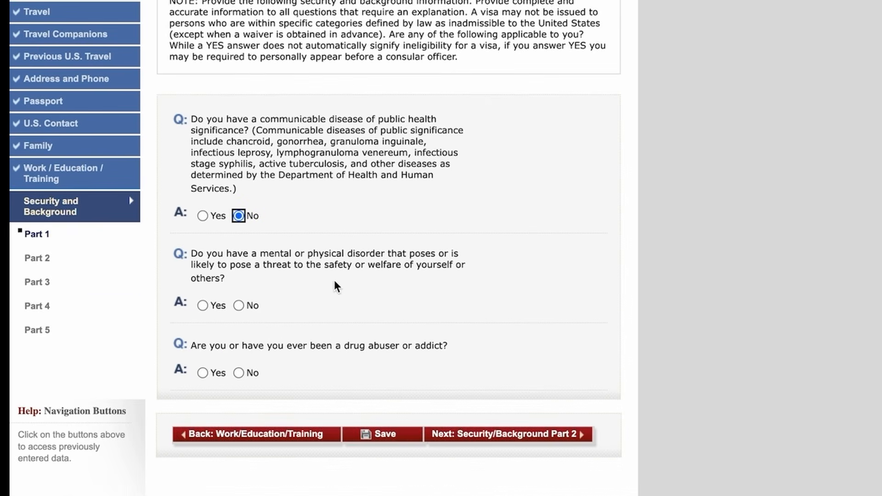
left_click(237, 307)
left_click(238, 371)
Step: Save the application and continue to Security and Background Part 2
left_click(376, 436)
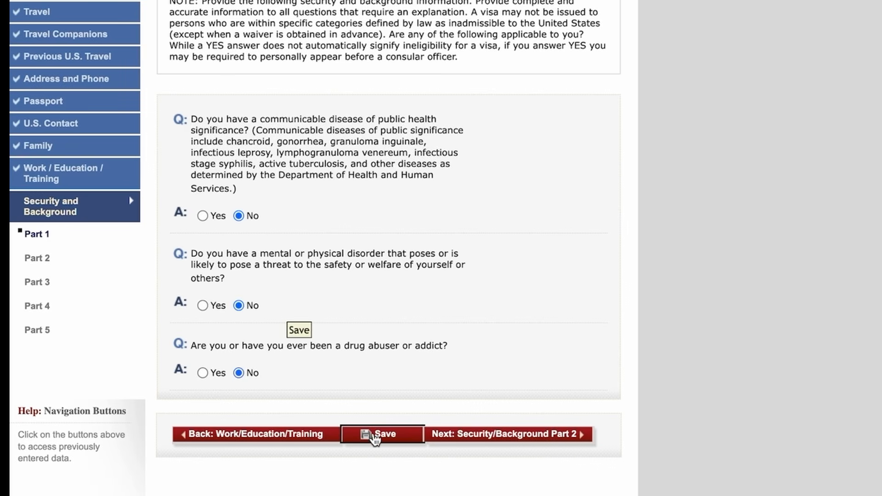
left_click(271, 179)
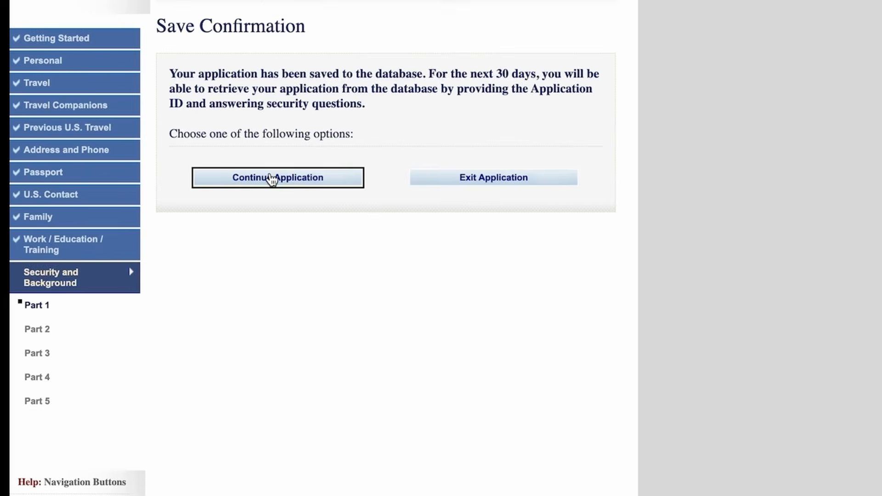
scroll(520, 365, "down", 3)
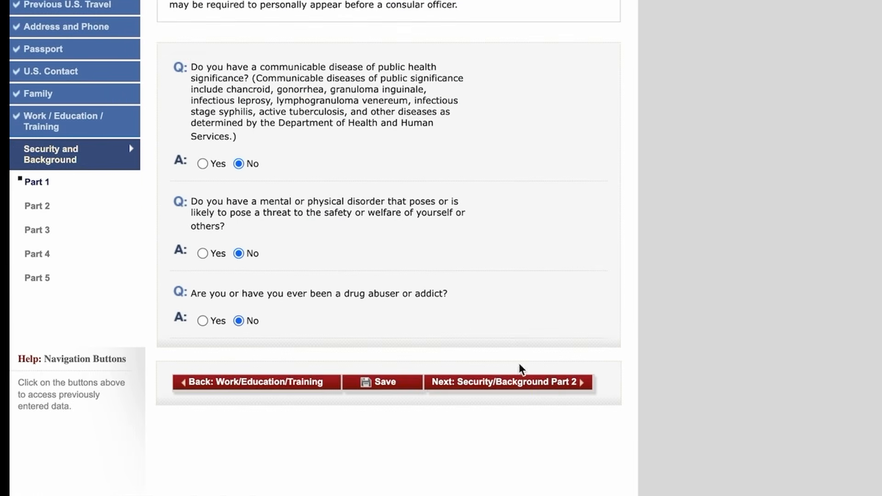
left_click(545, 385)
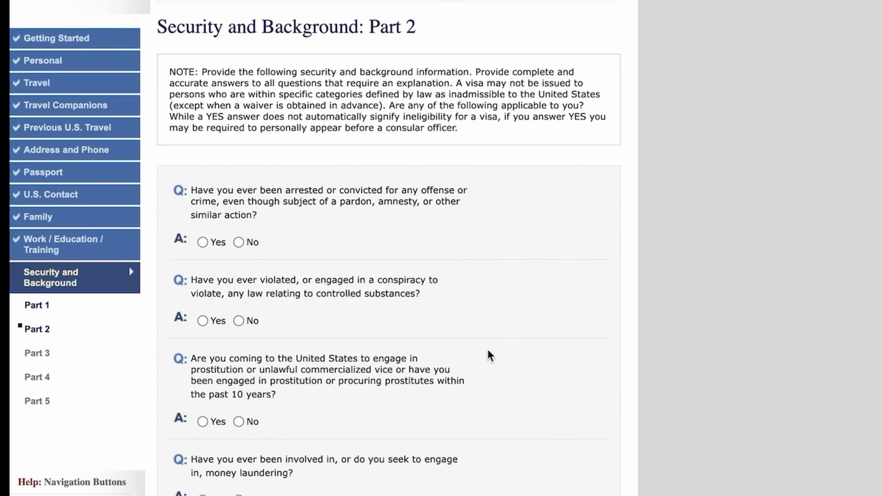
Step: Answer No to the arrest or conviction, controlled substances, prostitution and money laundering questions
scroll(424, 313, "down", 4)
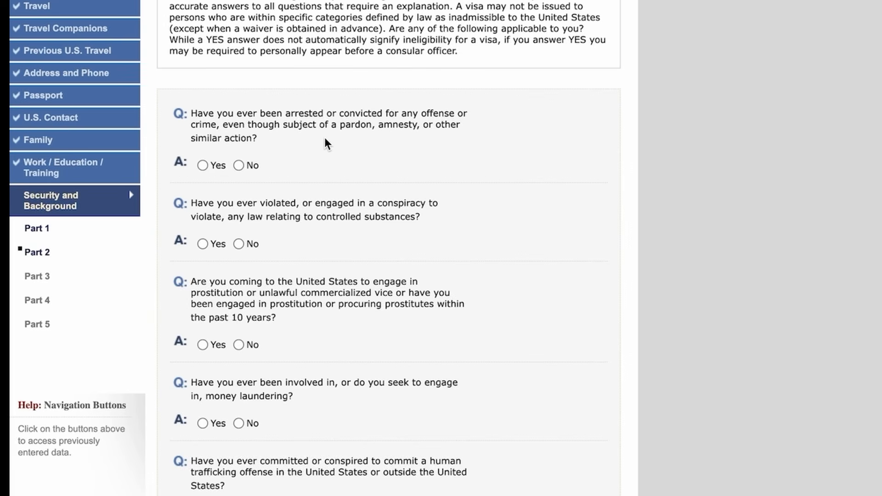
left_click(238, 166)
scroll(371, 205, "down", 1)
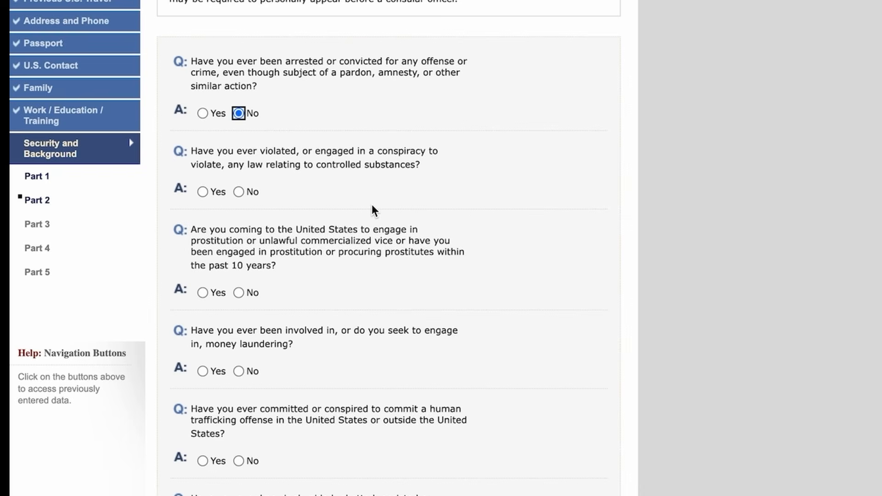
left_click(243, 193)
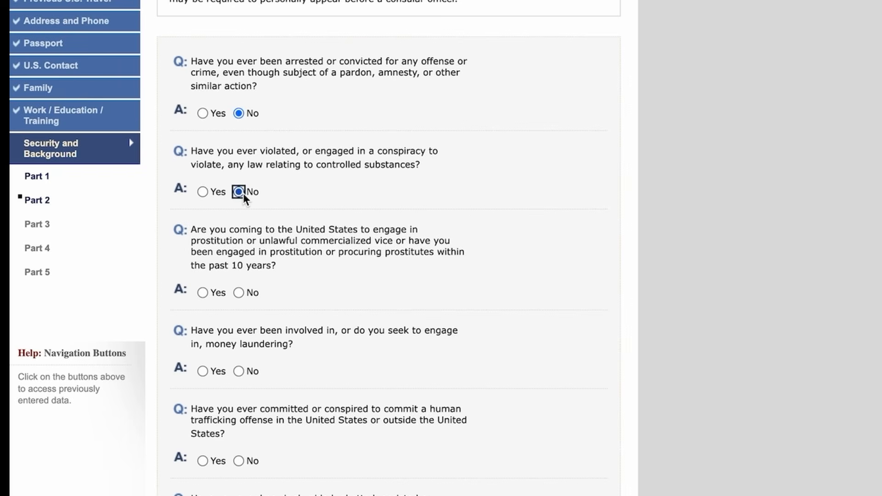
left_click(238, 293)
scroll(299, 307, "down", 1)
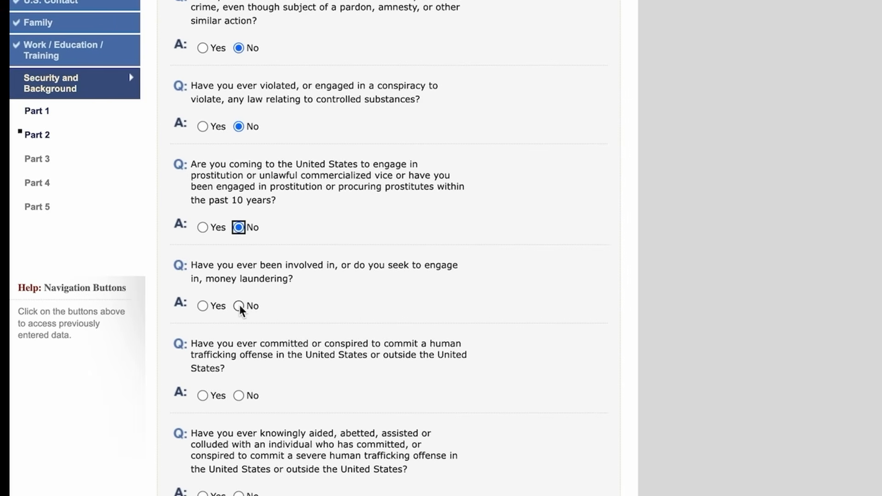
left_click(239, 305)
Step: Answer No to the human trafficking, aiding traffickers and trafficker's relative questions
scroll(367, 304, "down", 1)
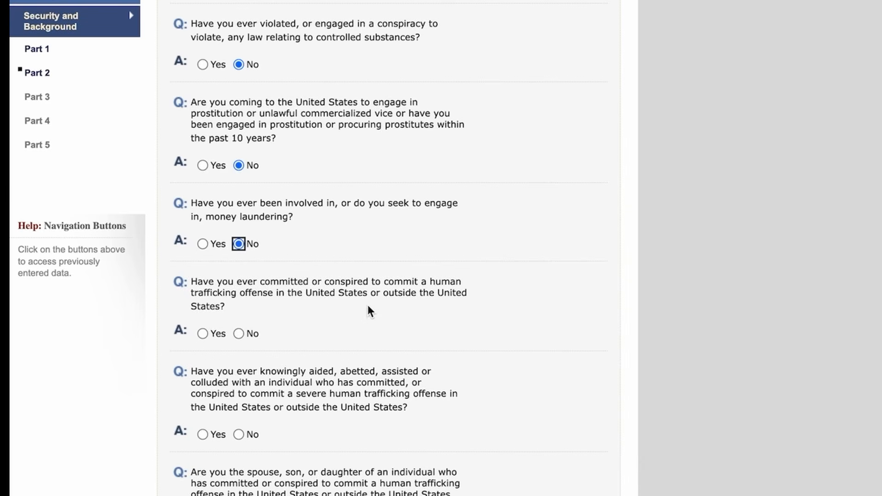
left_click(238, 333)
scroll(326, 342, "down", 1)
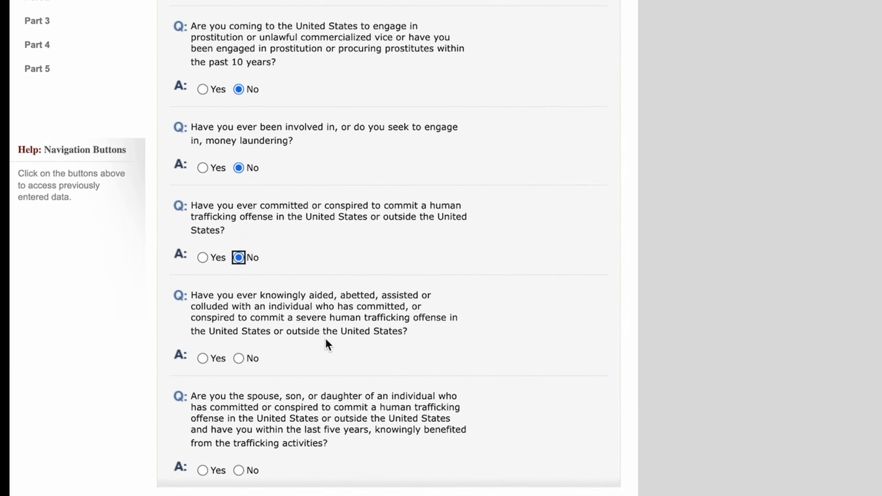
left_click(239, 358)
scroll(339, 361, "down", 2)
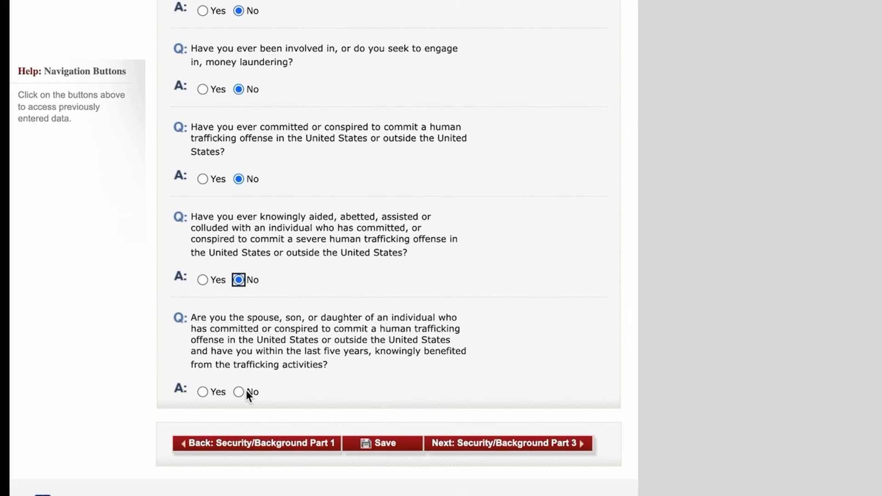
left_click(241, 392)
scroll(442, 328, "up", 5)
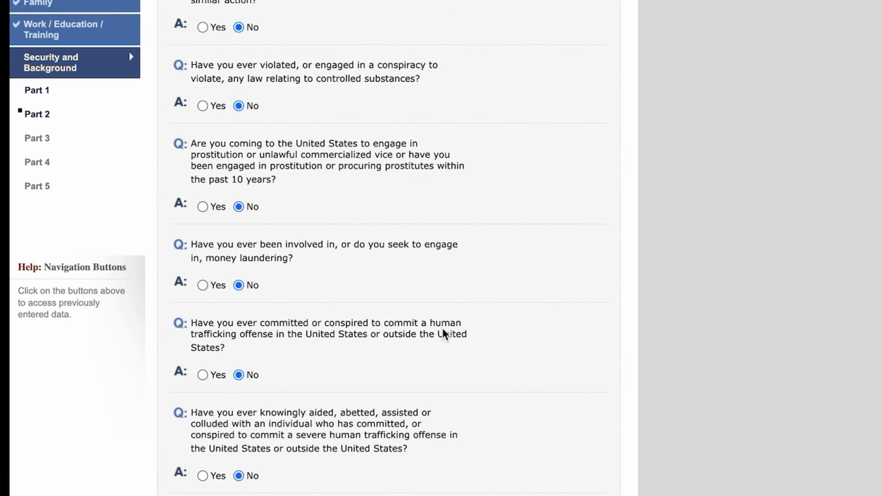
scroll(442, 328, "down", 5)
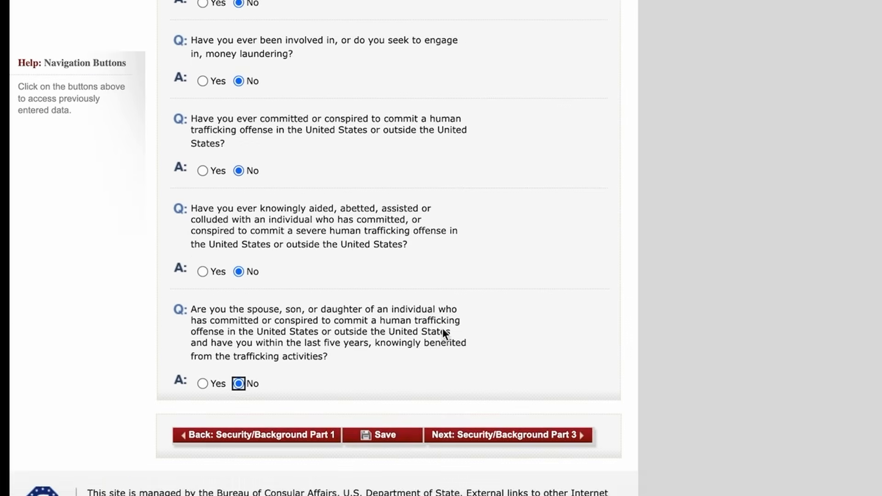
Step: Save the Part 2 answers and advance to Security and Background Part 3
left_click(382, 447)
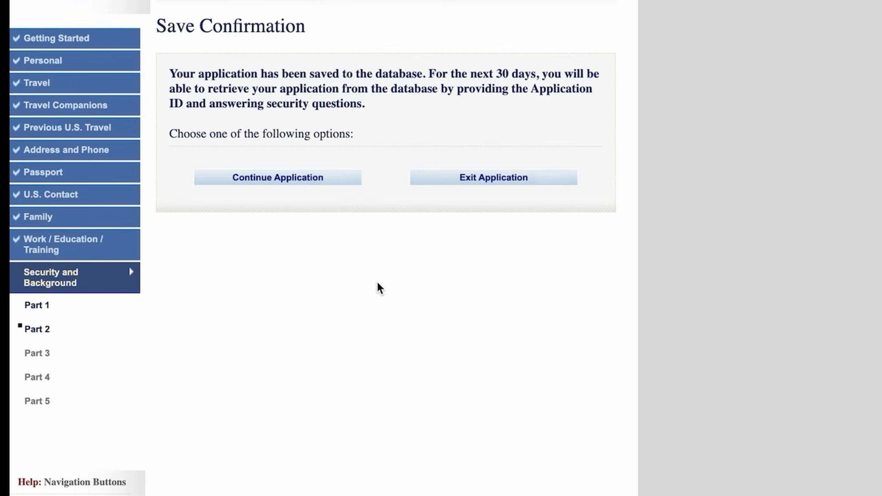
left_click(293, 181)
scroll(459, 322, "down", 10)
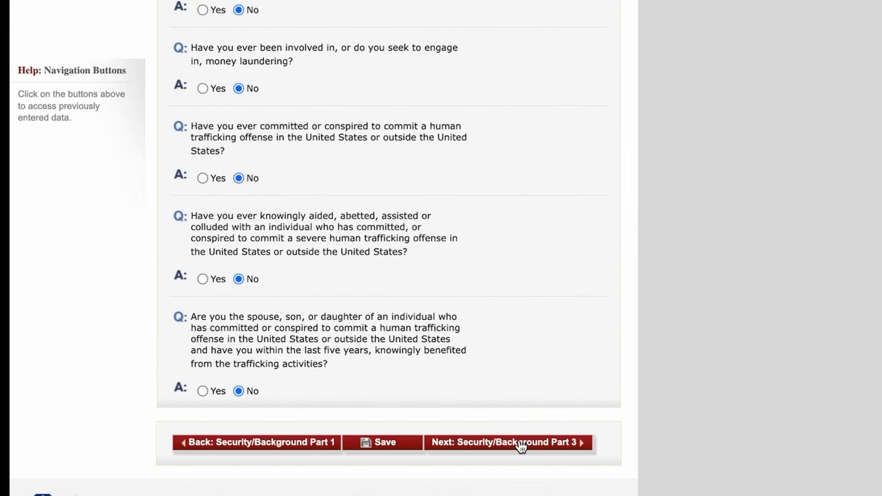
left_click(520, 443)
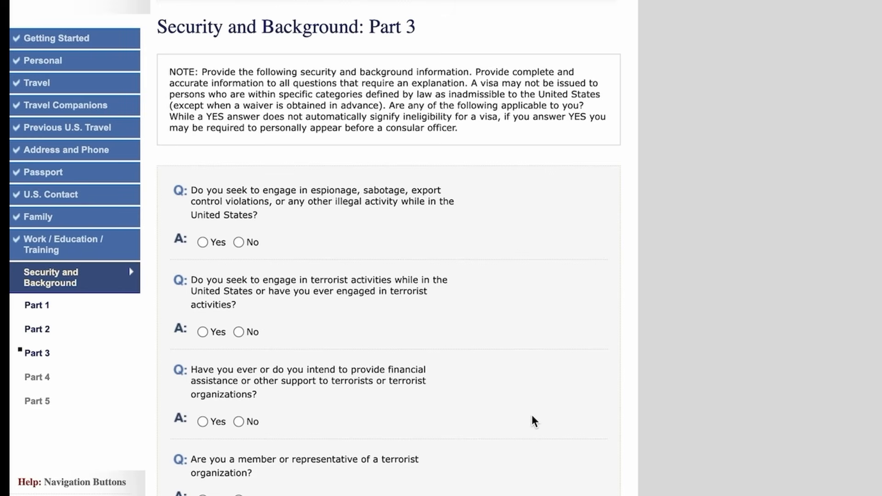
Step: Answer No to the espionage, terrorist activity, terrorist support, terrorist membership and terrorist relative questions
scroll(532, 420, "down", 9)
scroll(532, 419, "up", 6)
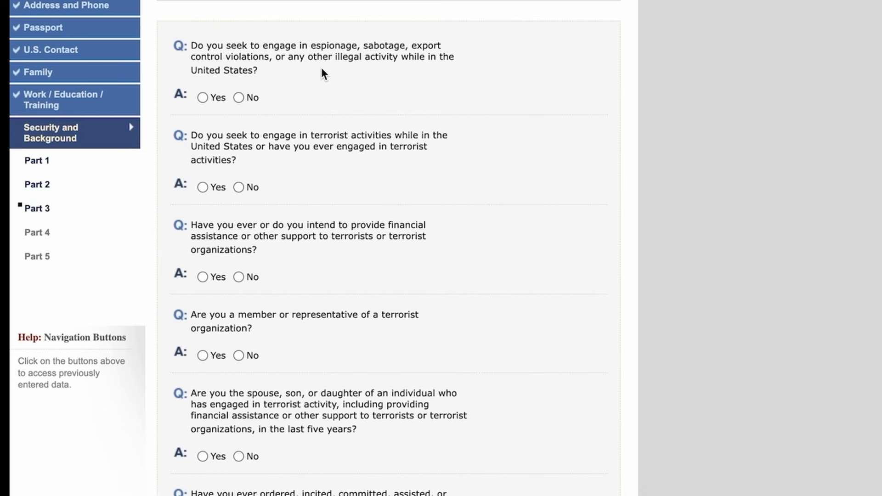
left_click(239, 98)
scroll(346, 114, "down", 1)
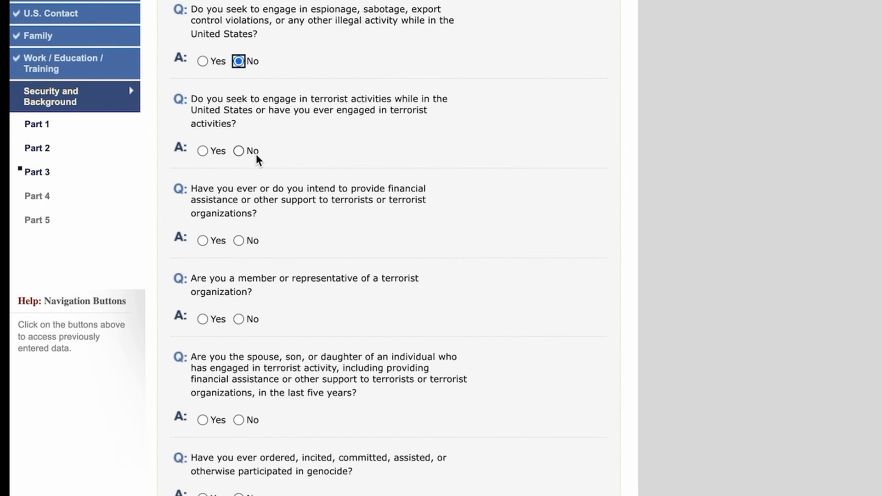
left_click(239, 152)
left_click(239, 241)
scroll(327, 271, "down", 1)
left_click(244, 262)
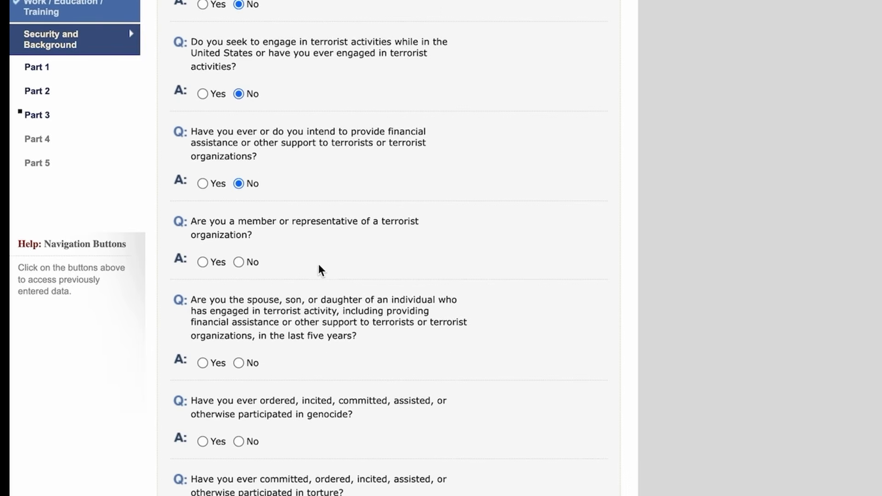
scroll(321, 264, "down", 1)
left_click(240, 235)
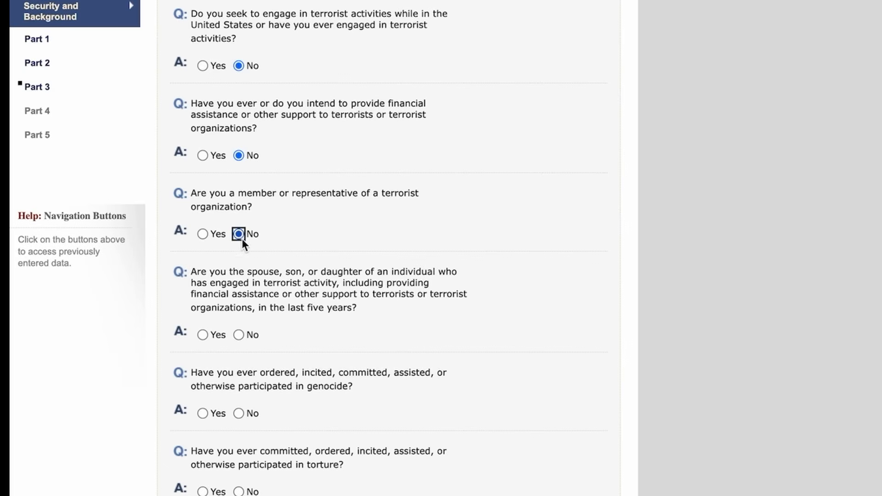
left_click(241, 335)
Step: Answer No to genocide, torture, extrajudicial killings, child soldiers and organ transplantation, then save and continue
scroll(357, 361, "down", 1)
left_click(238, 359)
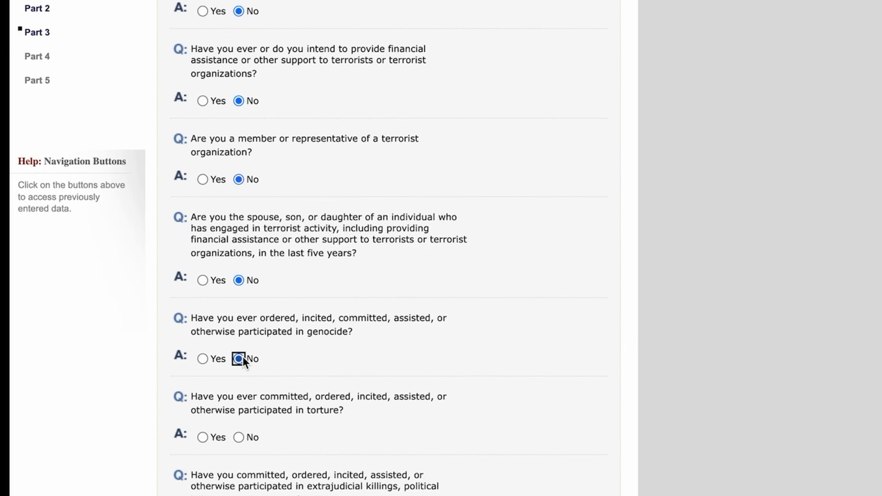
scroll(318, 370, "down", 2)
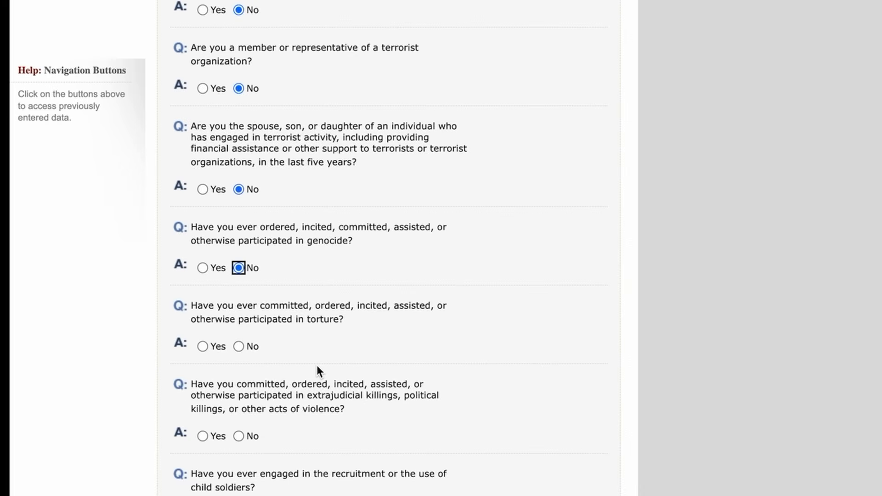
left_click(227, 346)
scroll(322, 333, "down", 1)
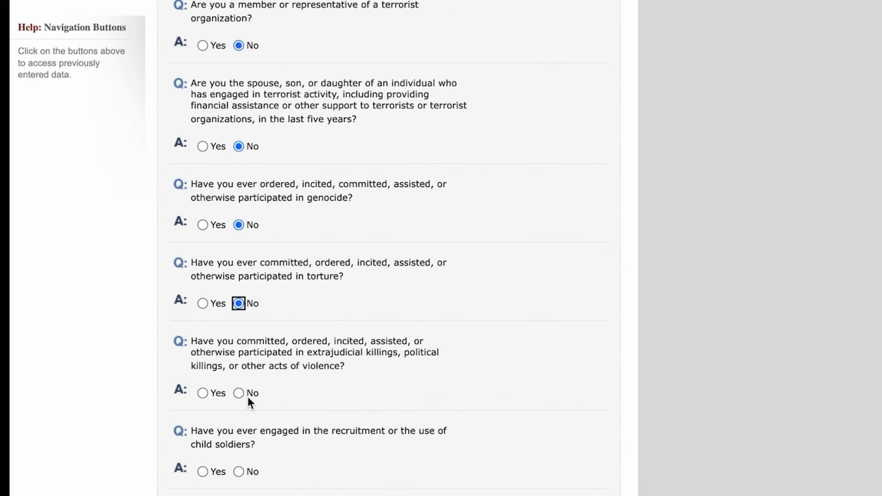
left_click(240, 393)
scroll(343, 380, "down", 2)
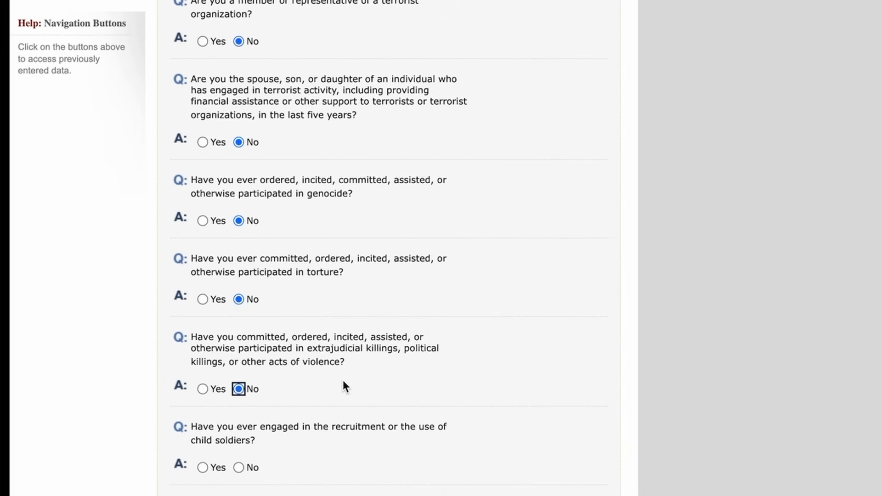
scroll(305, 369, "down", 1)
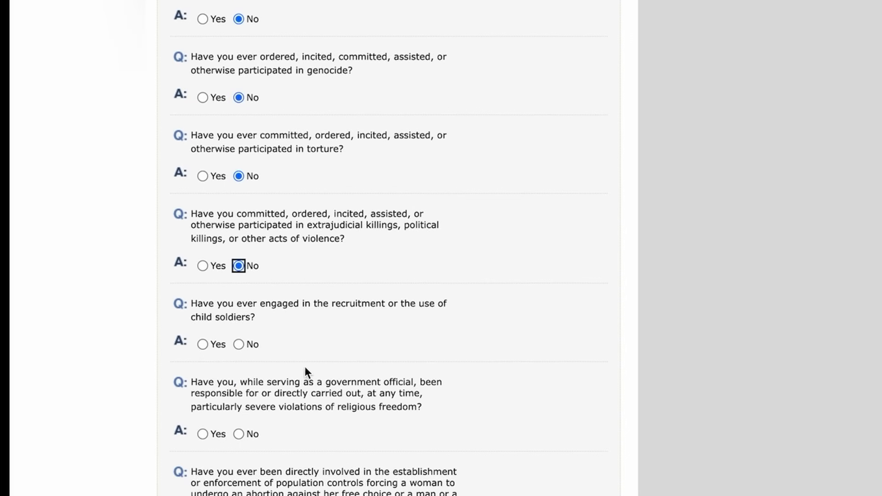
left_click(235, 344)
scroll(341, 340, "down", 1)
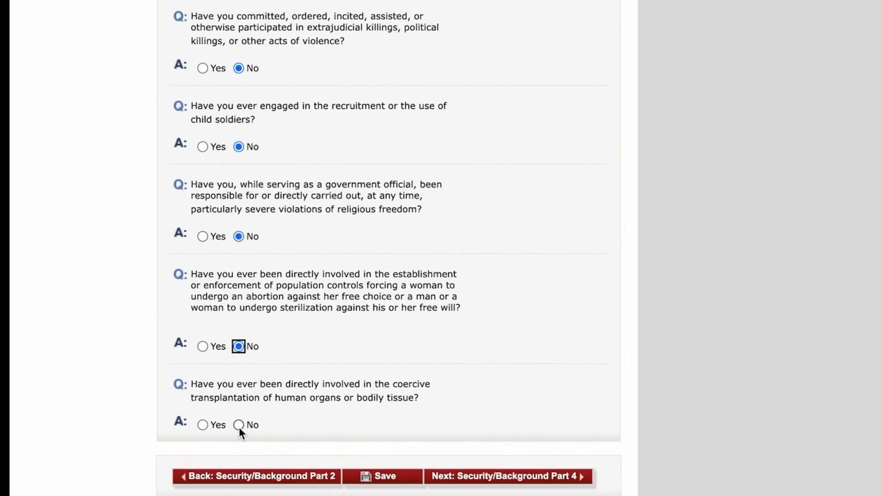
left_click(239, 427)
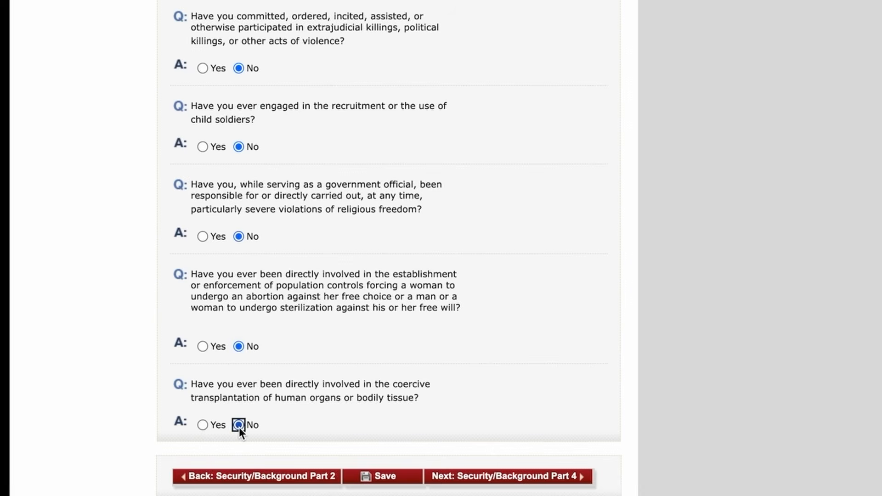
left_click(386, 476)
left_click(289, 178)
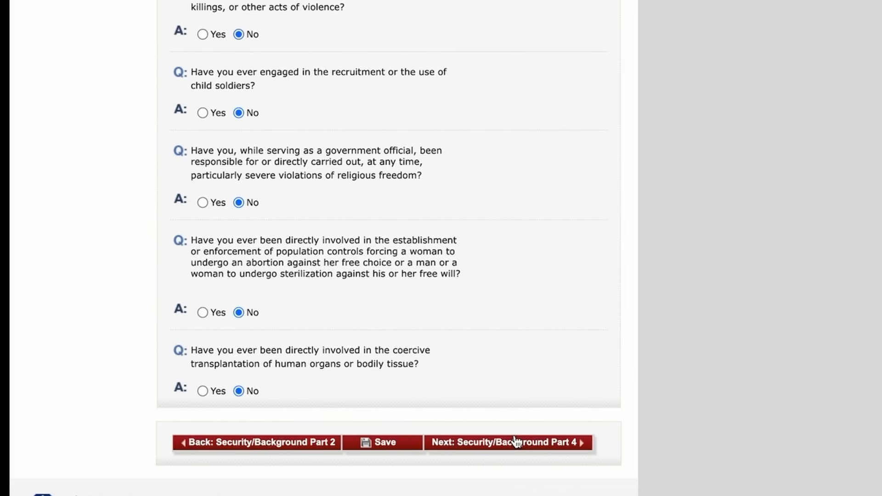
Step: Save Security and Background Part 4 and advance to Part 5
left_click(509, 443)
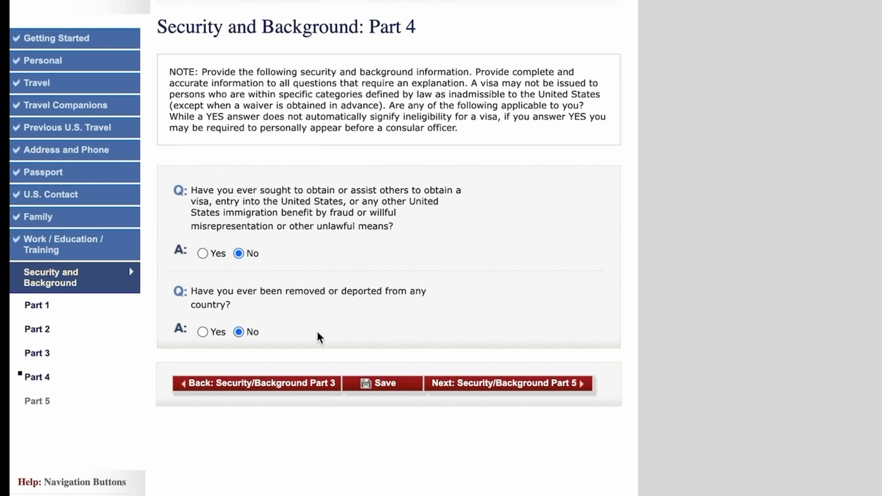
left_click(390, 385)
left_click(311, 188)
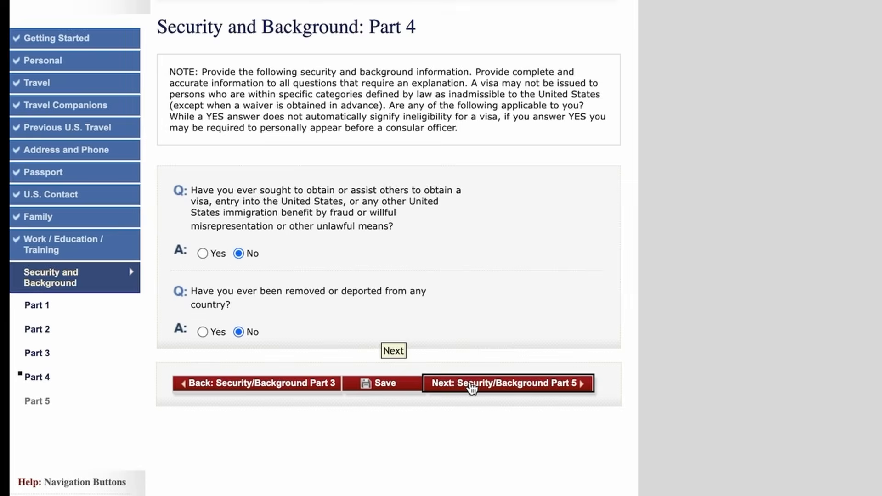
left_click(471, 388)
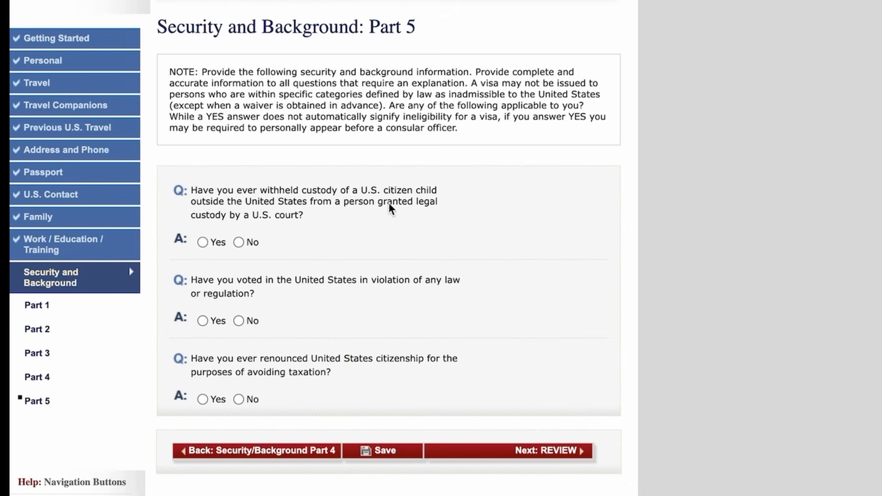
Step: Answer No to the illegal voting and tax-renunciation questions, then go to the application review
left_click(240, 325)
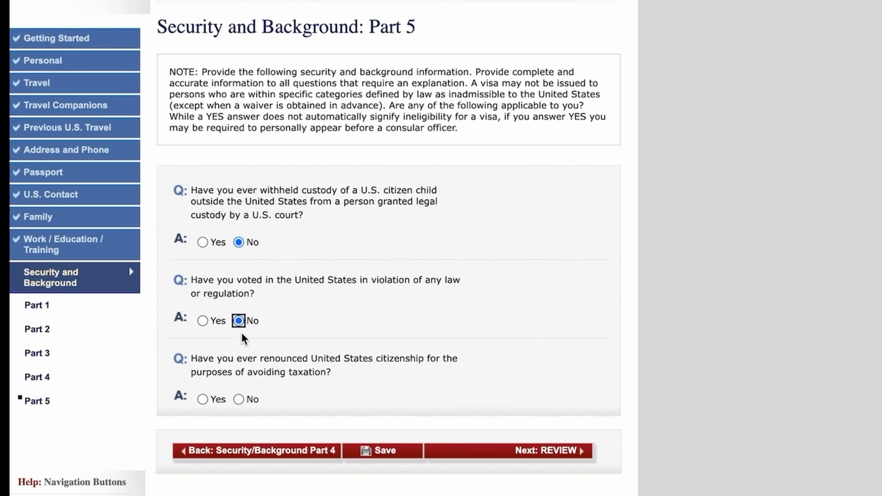
left_click(240, 398)
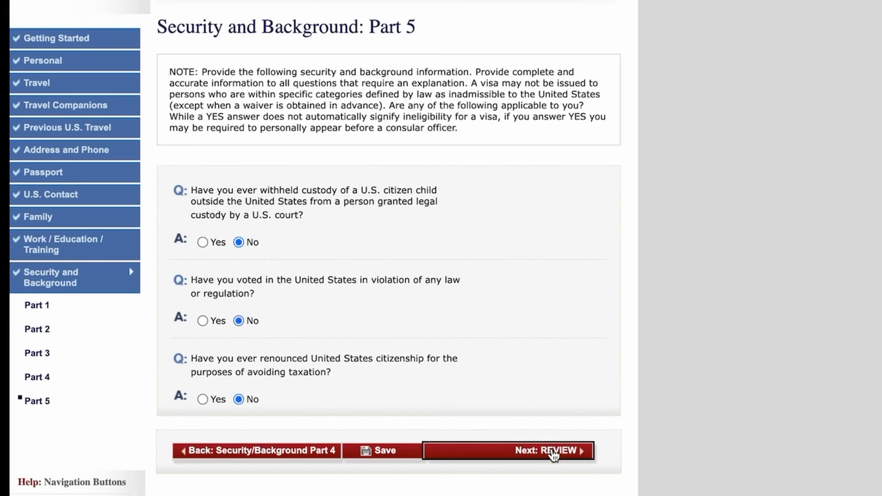
left_click(581, 451)
Step: Review the personal details summary and save the application
scroll(549, 334, "down", 7)
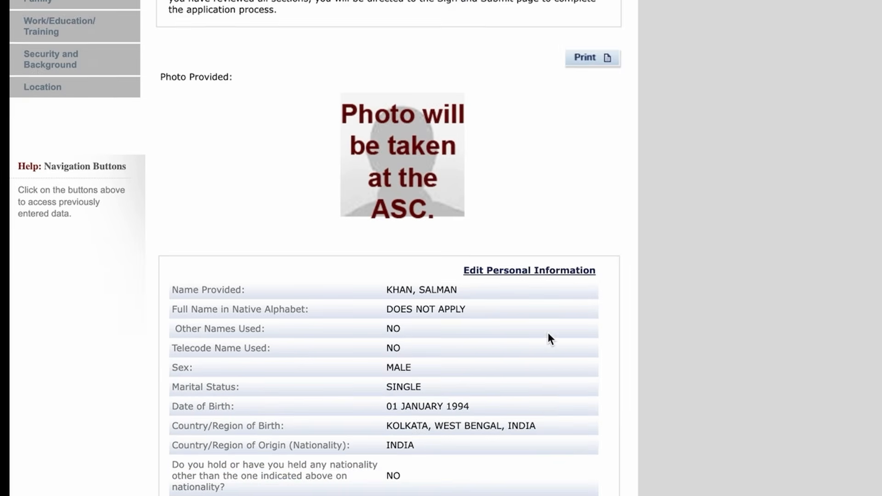
scroll(548, 334, "down", 9)
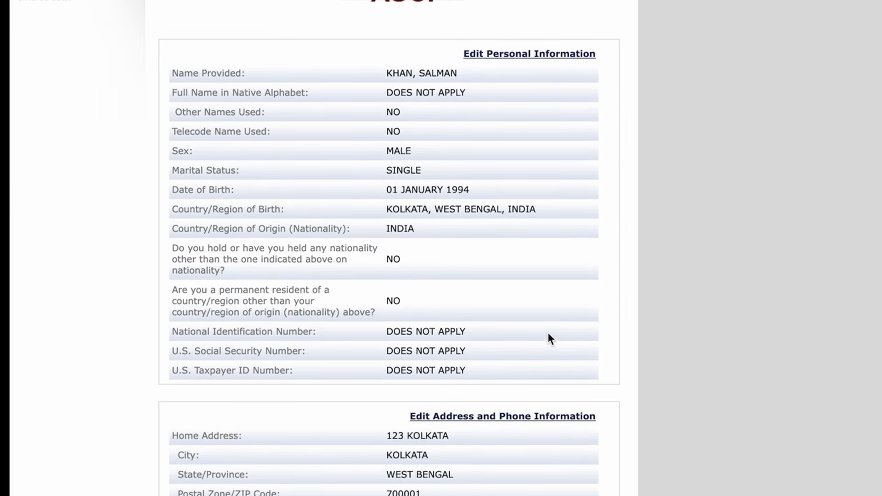
scroll(548, 330, "down", 6)
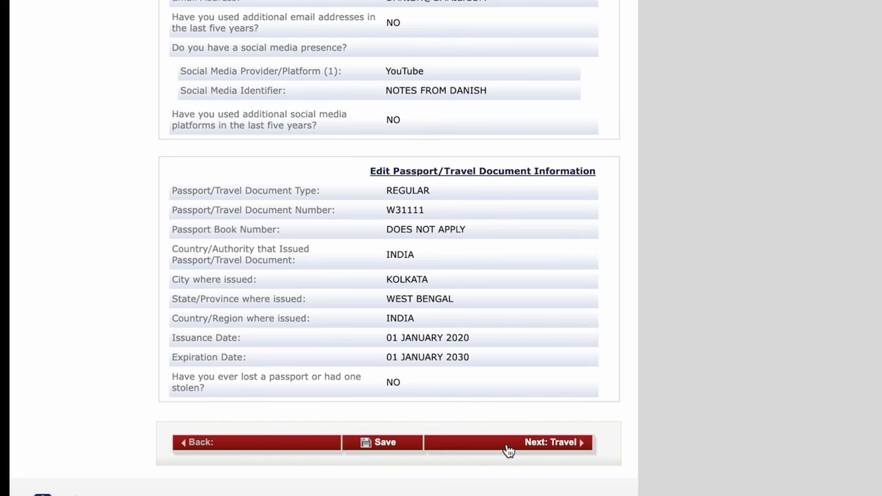
left_click(398, 450)
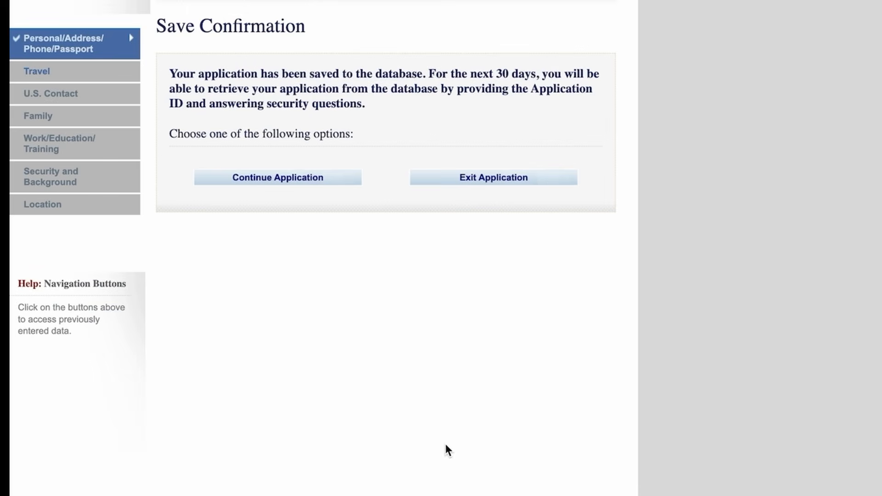
left_click(288, 190)
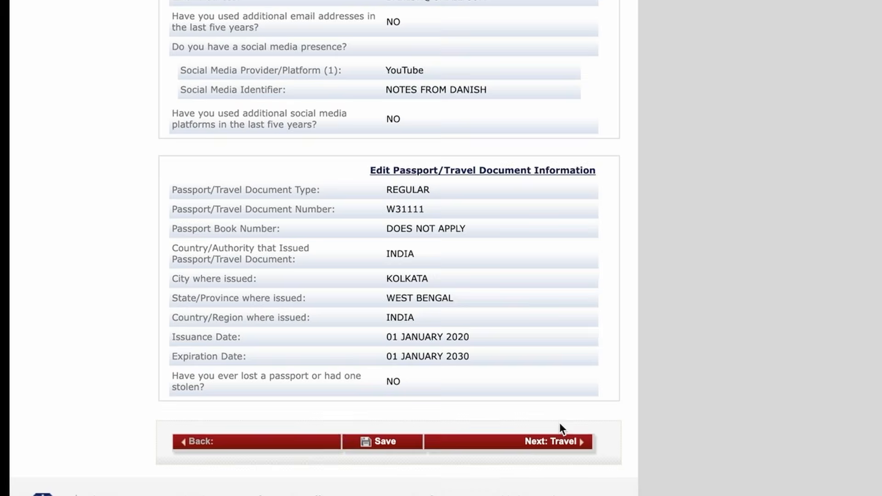
Step: Step through the travel, U.S. contact, family, work/education, security and location reviews to signing
left_click(551, 443)
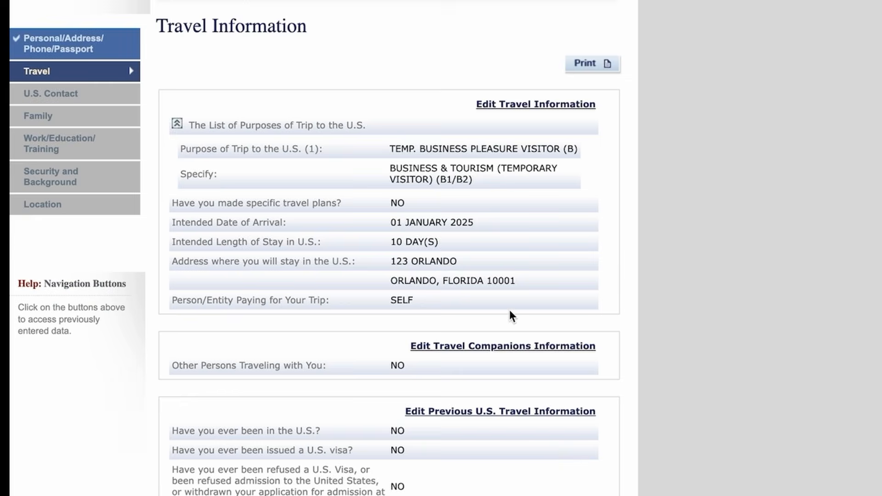
scroll(508, 307, "down", 4)
left_click(545, 422)
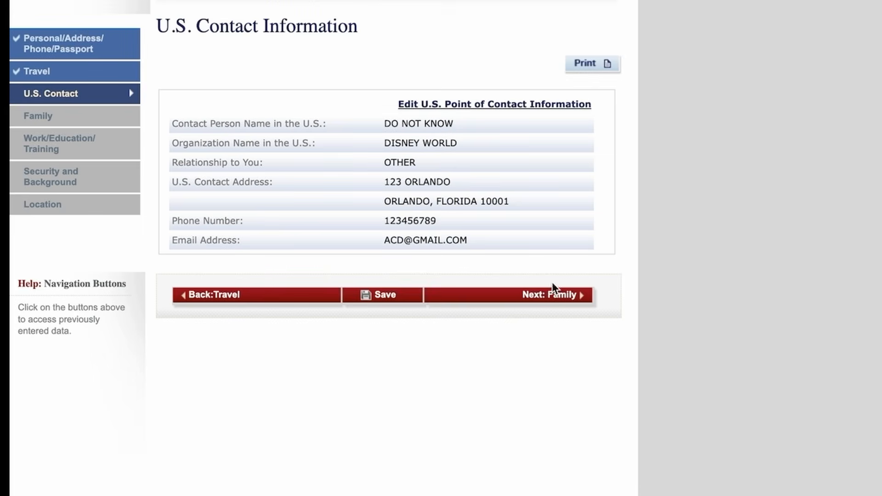
left_click(553, 295)
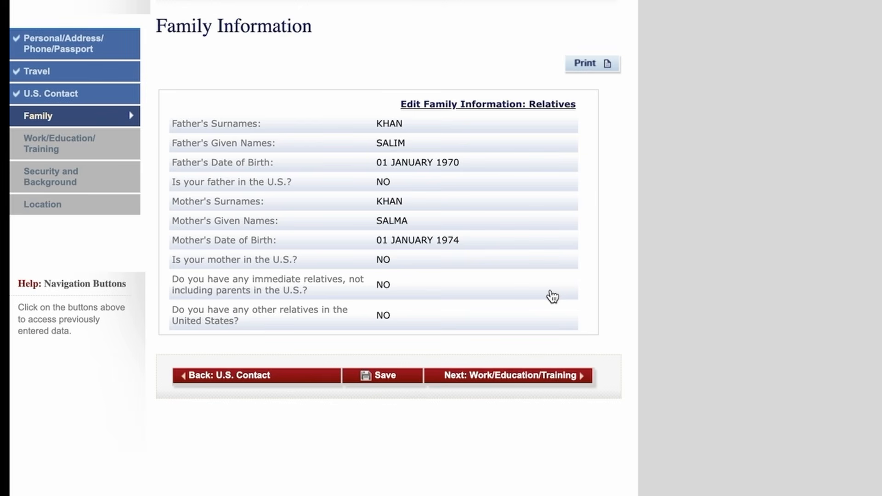
left_click(511, 385)
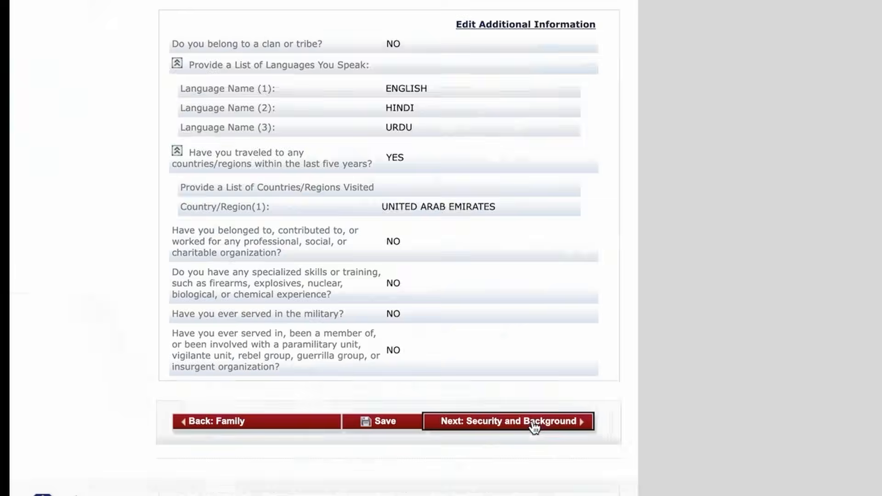
left_click(531, 423)
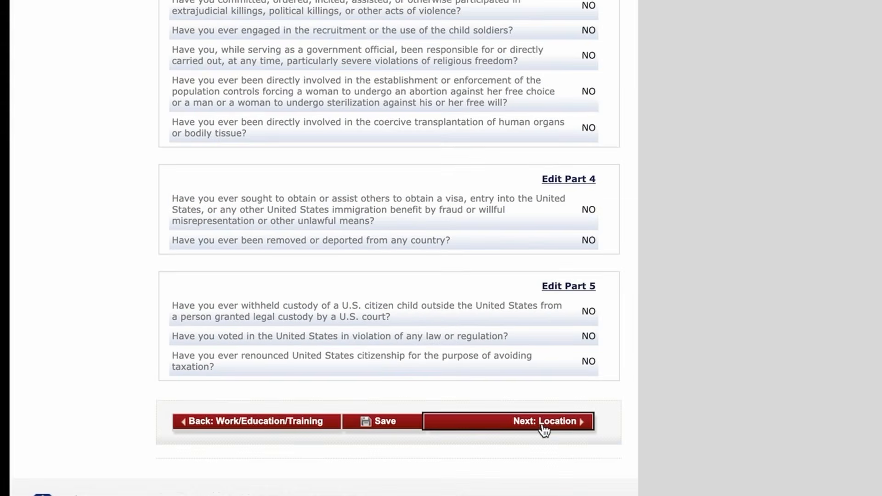
left_click(544, 429)
Step: Declare that no preparer helped complete the application
scroll(523, 254, "down", 15)
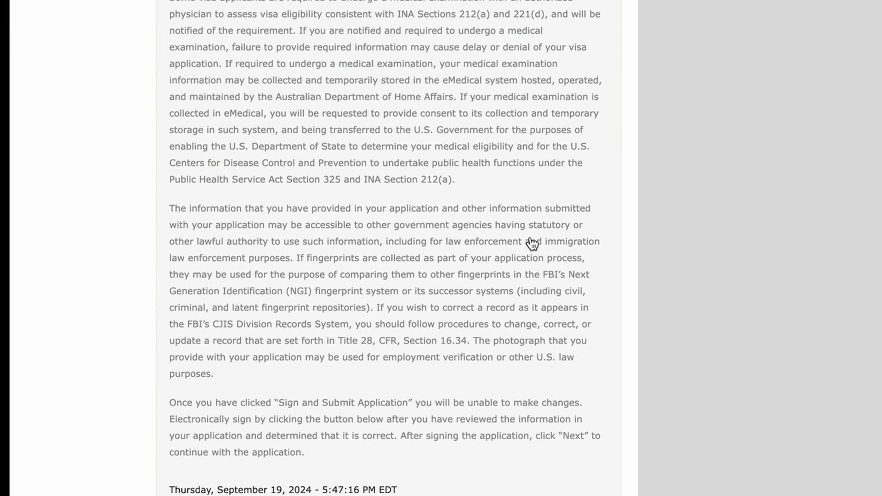
scroll(355, 309, "down", 3)
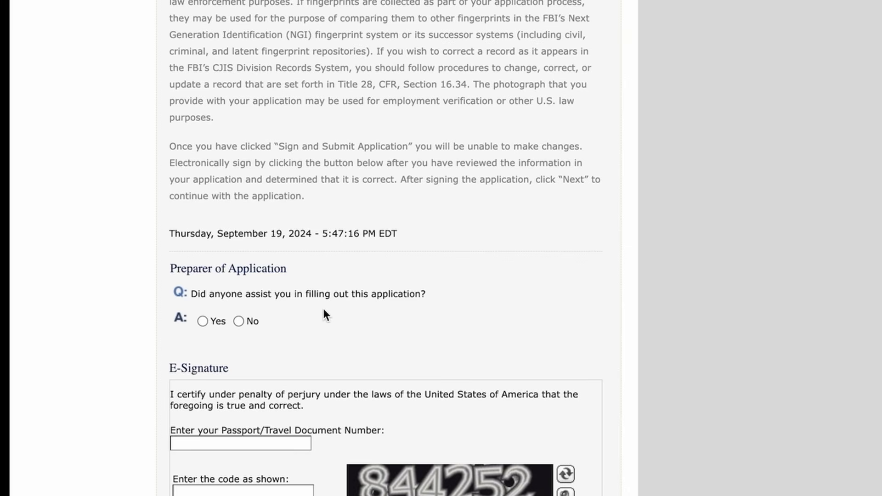
left_click(238, 322)
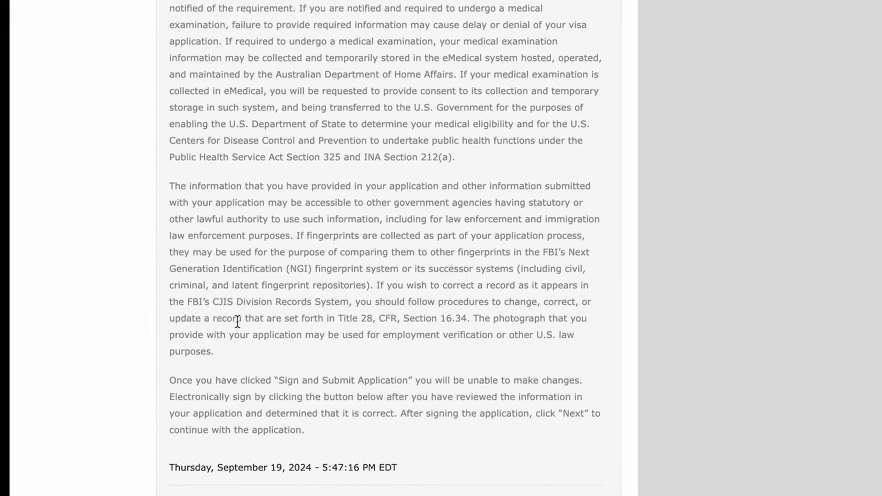
scroll(343, 354, "down", 10)
Step: Enter the passport number and the displayed security code, then sign and submit the application
left_click(220, 192)
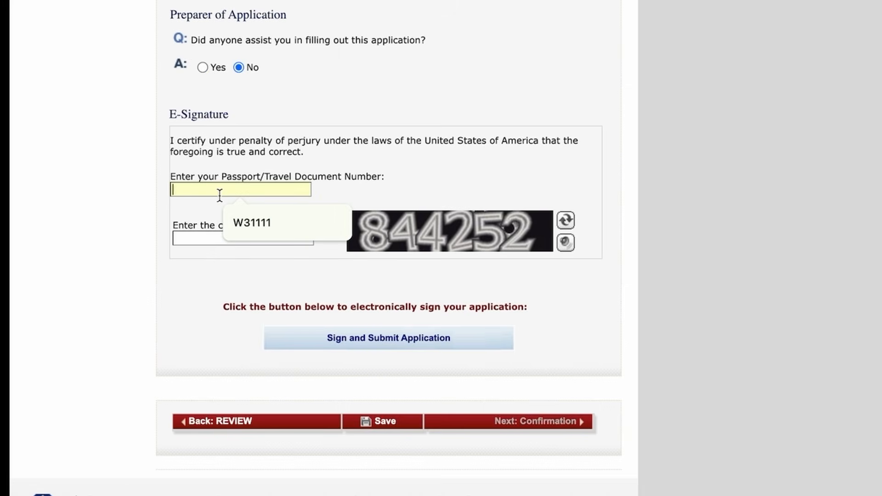
left_click(270, 219)
left_click(224, 238)
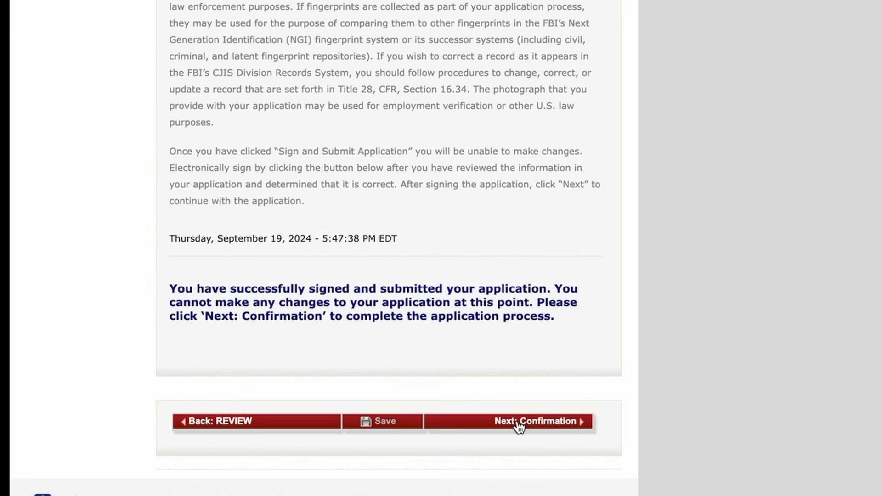
left_click(519, 421)
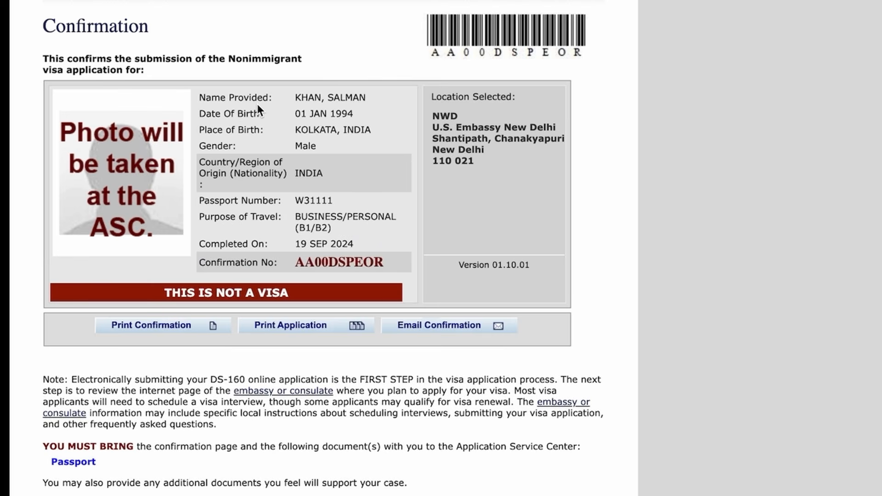